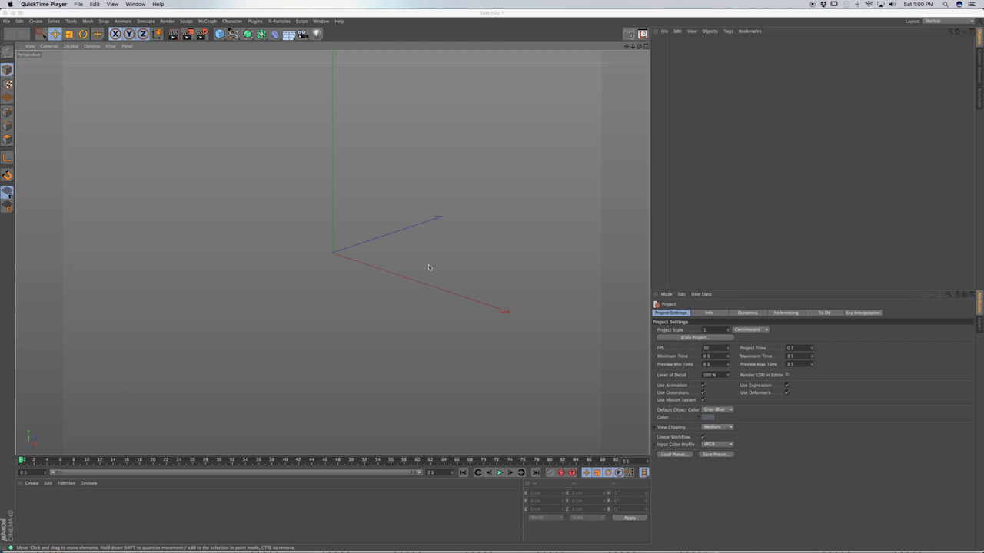
- Save the project and add a Torus primitive to the scene
left_click(429, 262)
key("super+s")
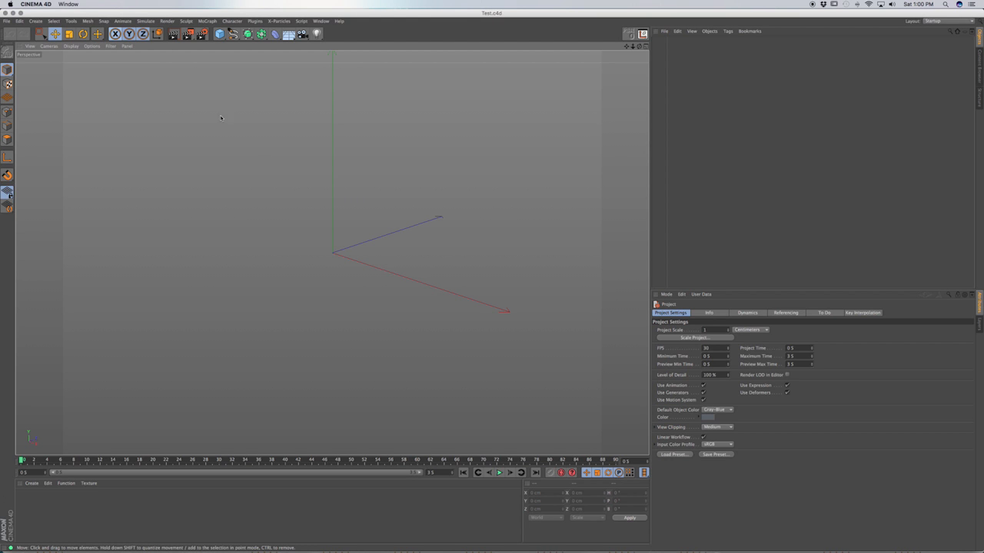
left_click(223, 34)
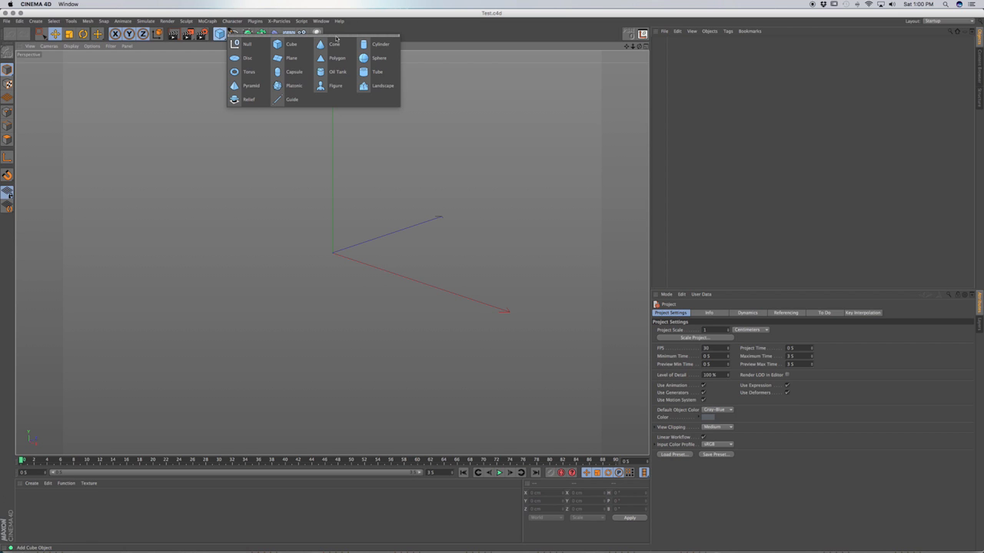
left_click(256, 71)
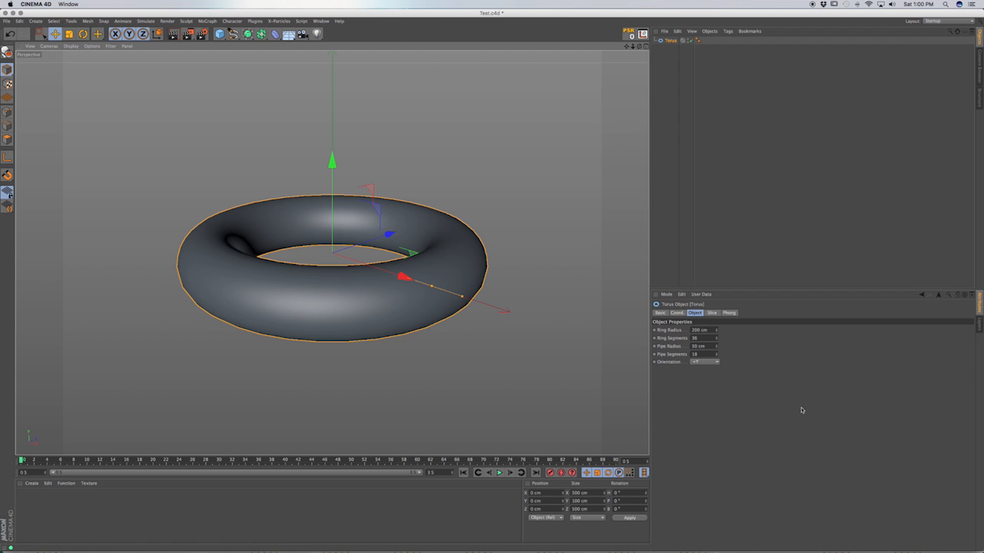
- Display the shading with wireframe lines and set the torus's orientation to +Z
left_click(707, 363)
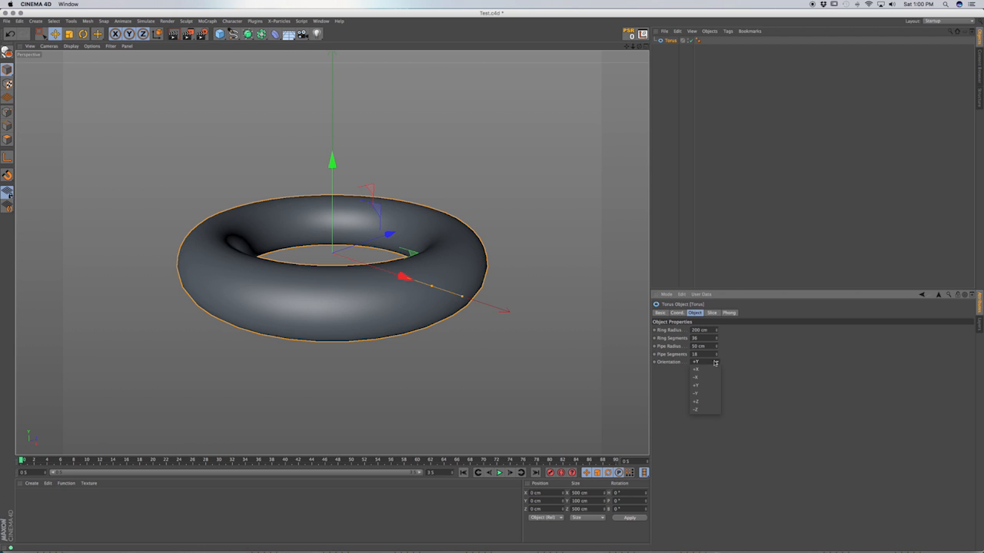
left_click(763, 354)
key("n")
key("b")
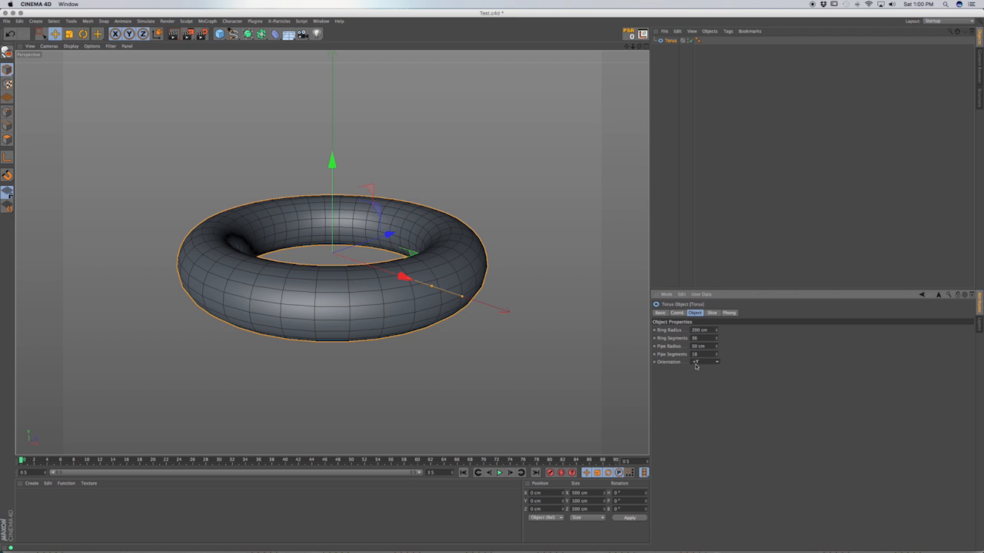
left_click(705, 363)
left_click(699, 401)
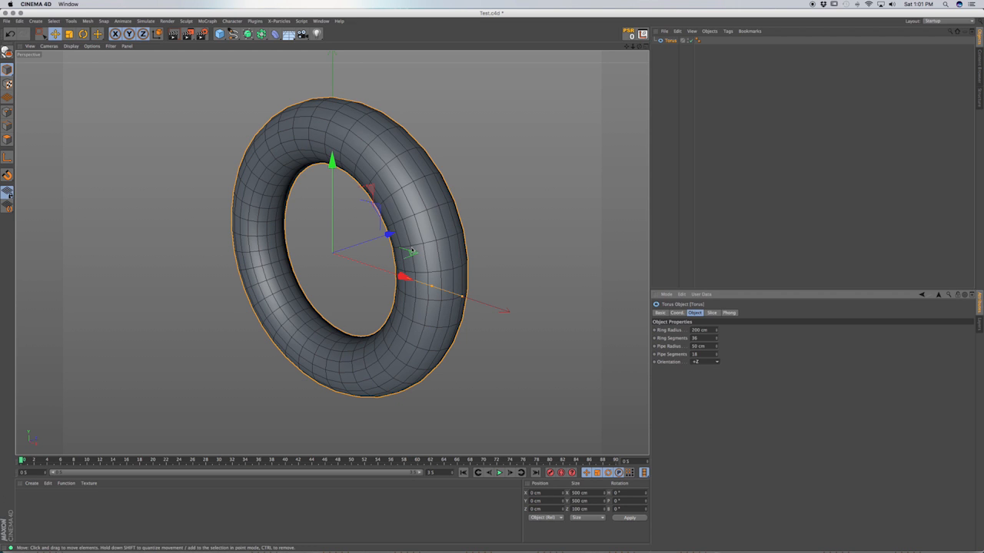
- Add a Twist deformer as a child of the torus and fit it to its parent
left_click_drag(409, 262, 446, 241, "alt")
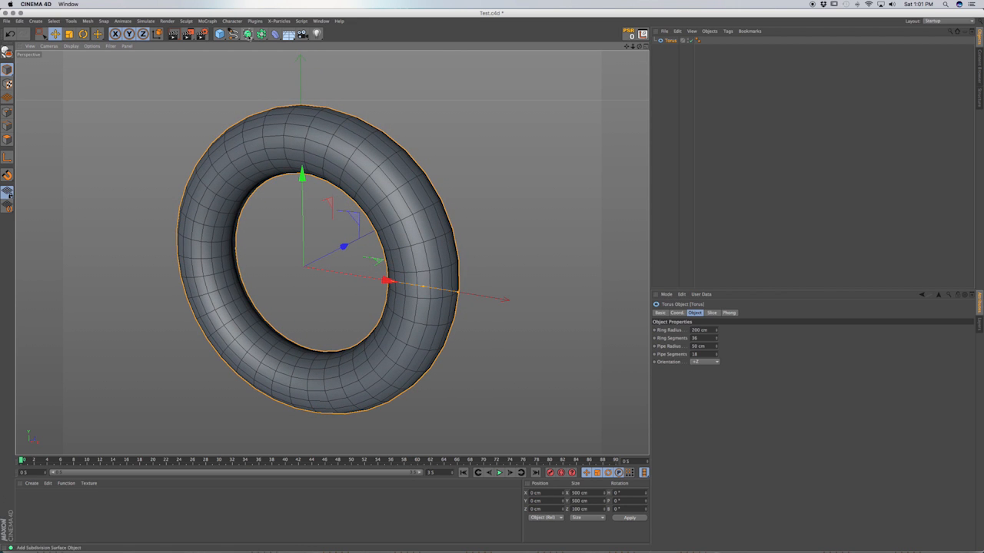
left_click(274, 34)
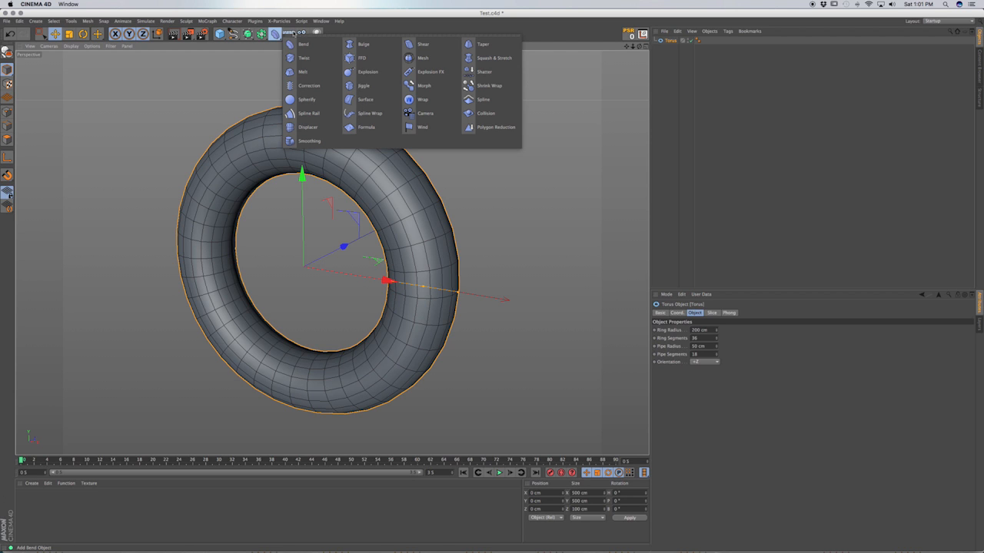
left_click(303, 57)
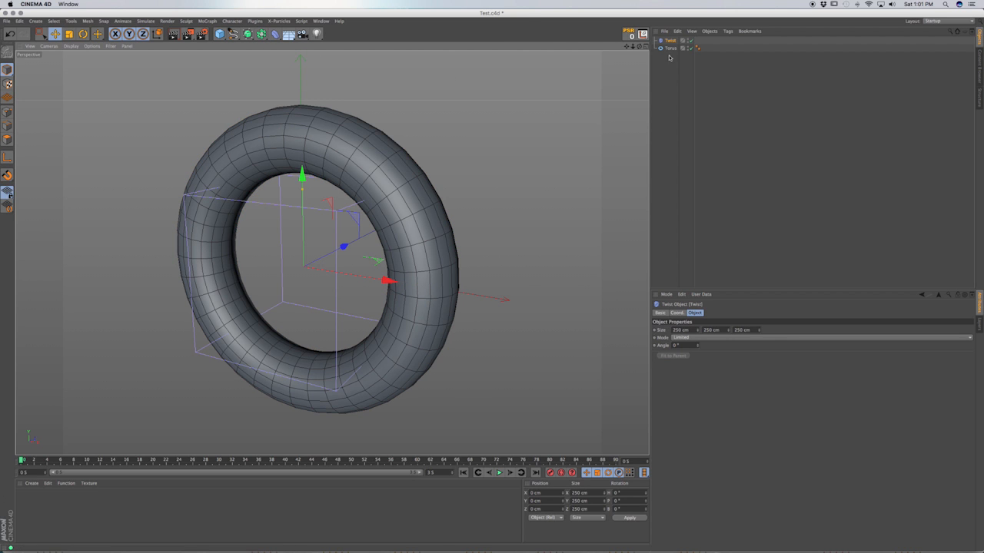
left_click_drag(670, 41, 674, 51)
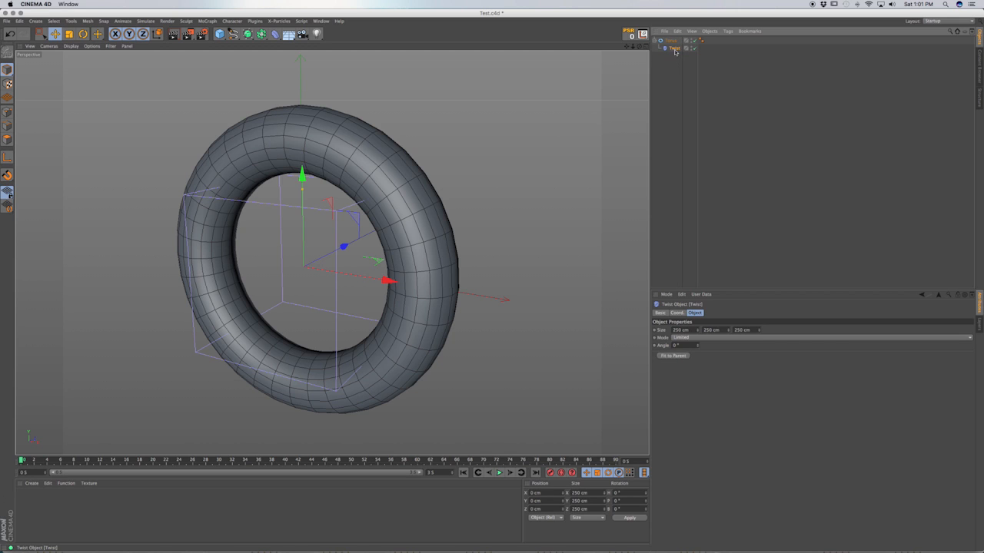
left_click(676, 356)
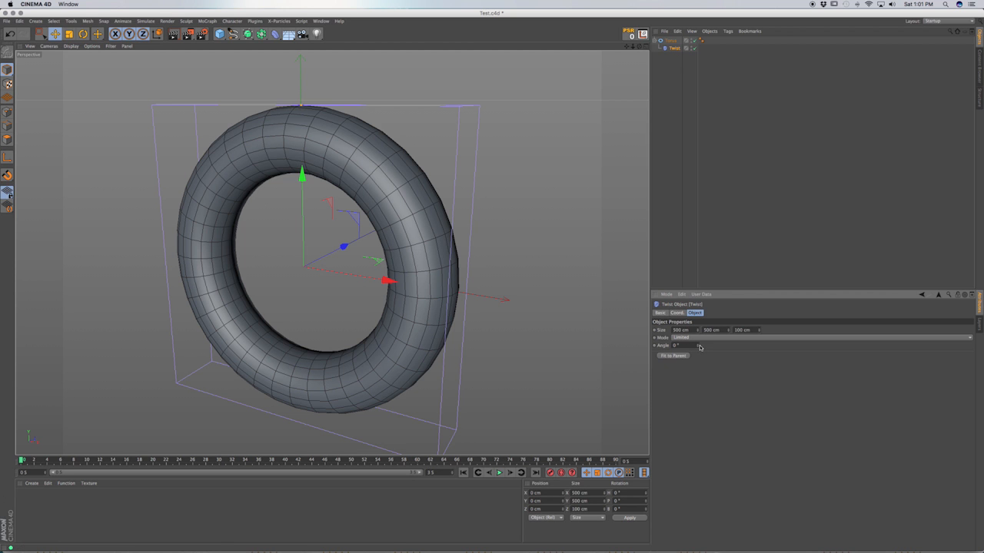
- Set the Twist deformer's angle to 382° and save the project
left_click_drag(696, 346, 881, 345)
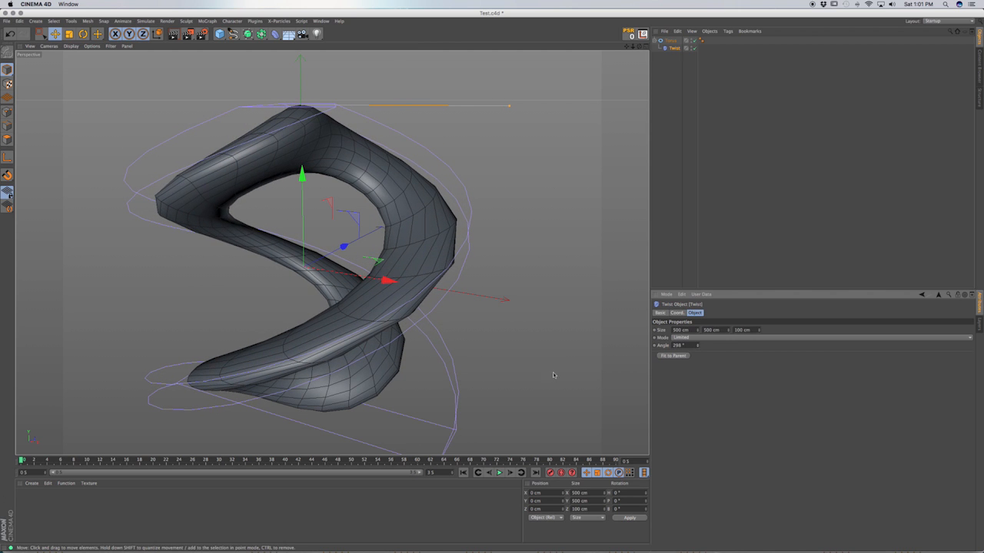
middle_click_drag(372, 318, 387, 306, "alt")
left_click_drag(387, 306, 431, 273, "alt")
middle_click_drag(423, 282, 442, 294, "alt")
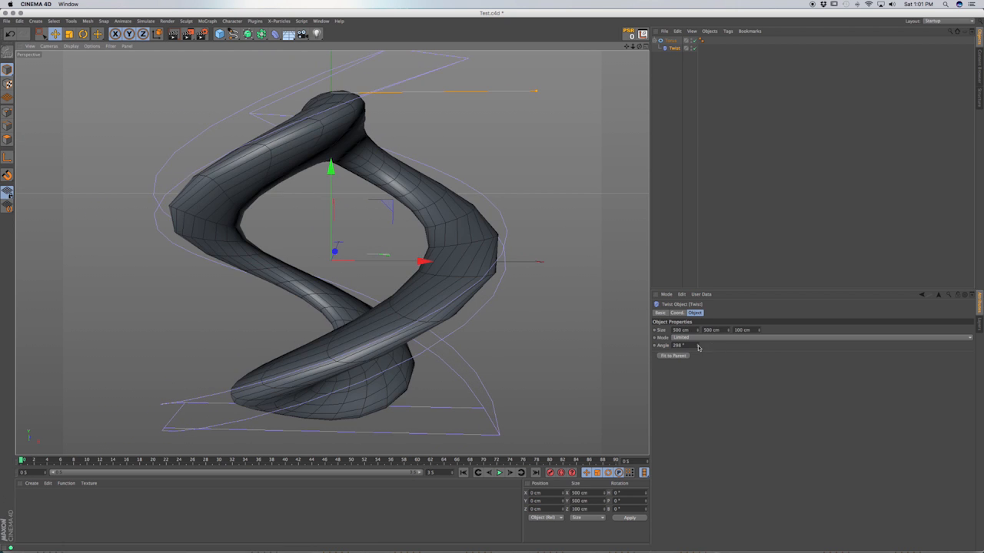
left_click_drag(697, 345, 697, 310)
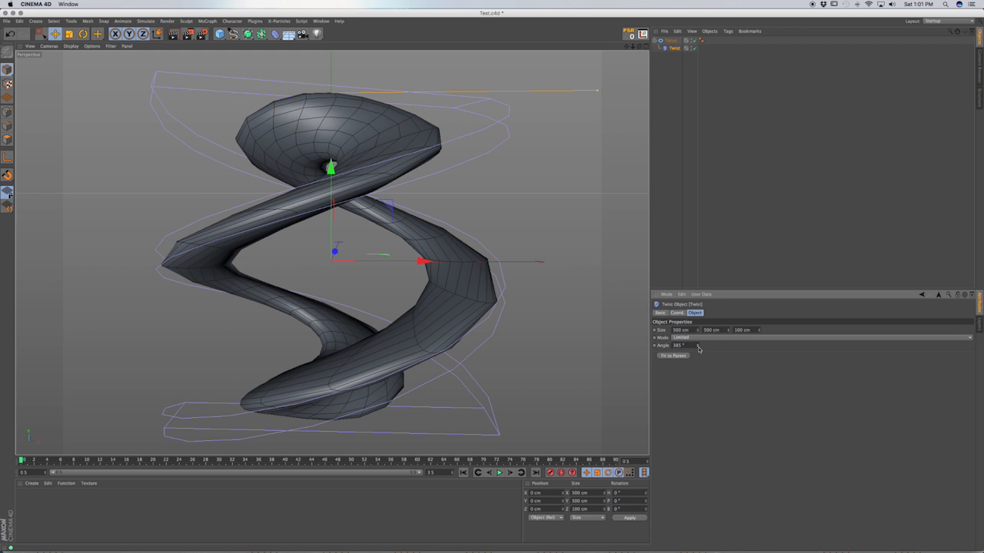
left_click_drag(698, 348, 698, 351)
key("super+s")
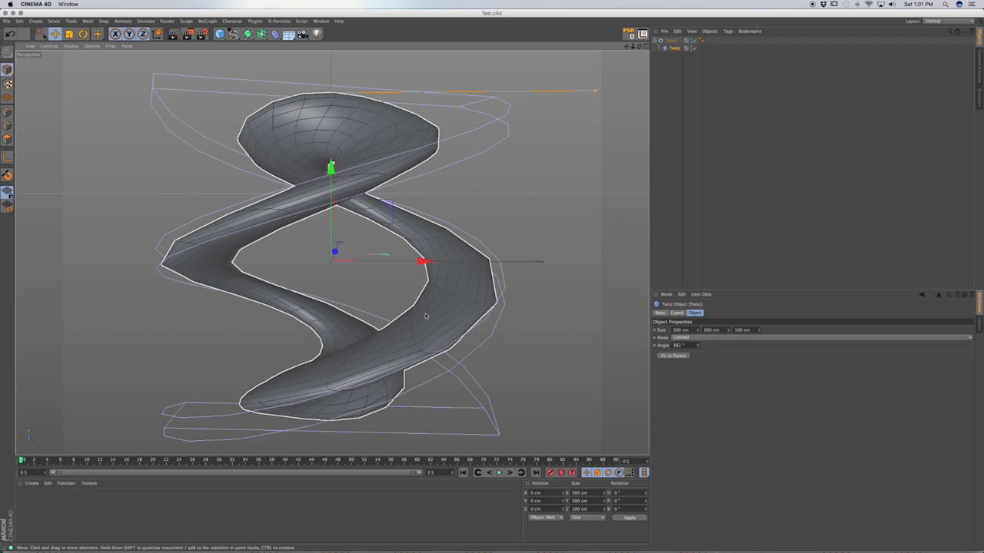
- Add a MoText object and move it below the twisted torus, to about X -170 cm, Y -432 cm
mouse_move(429, 327)
middle_mouse_down("alt")
mouse_move(433, 316)
mouse_move(423, 319)
middle_mouse_up("alt")
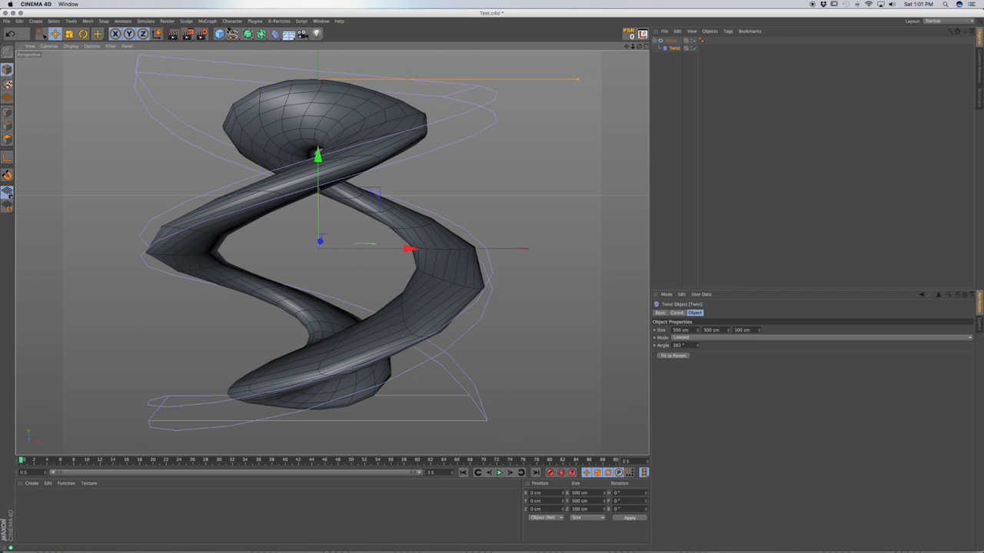
left_click(206, 21)
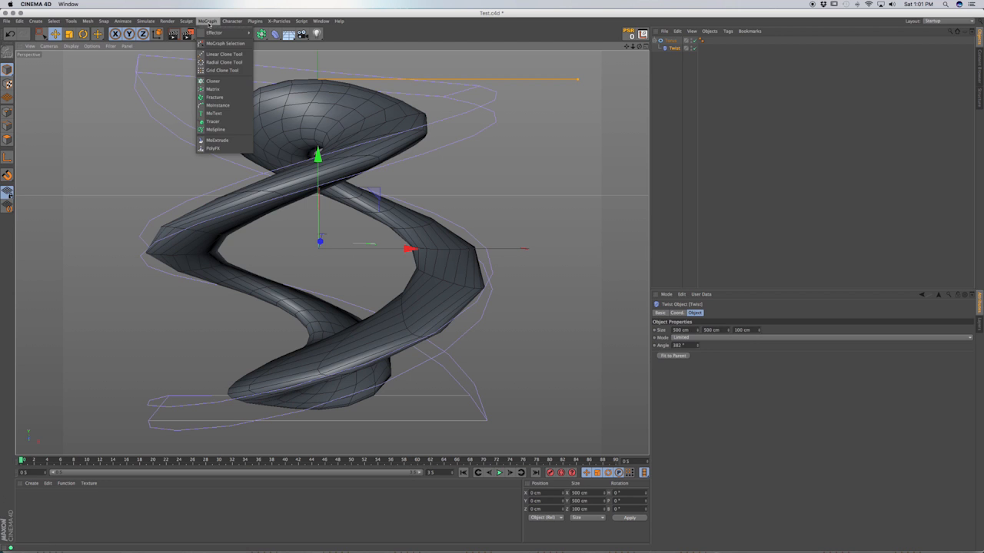
left_click(214, 113)
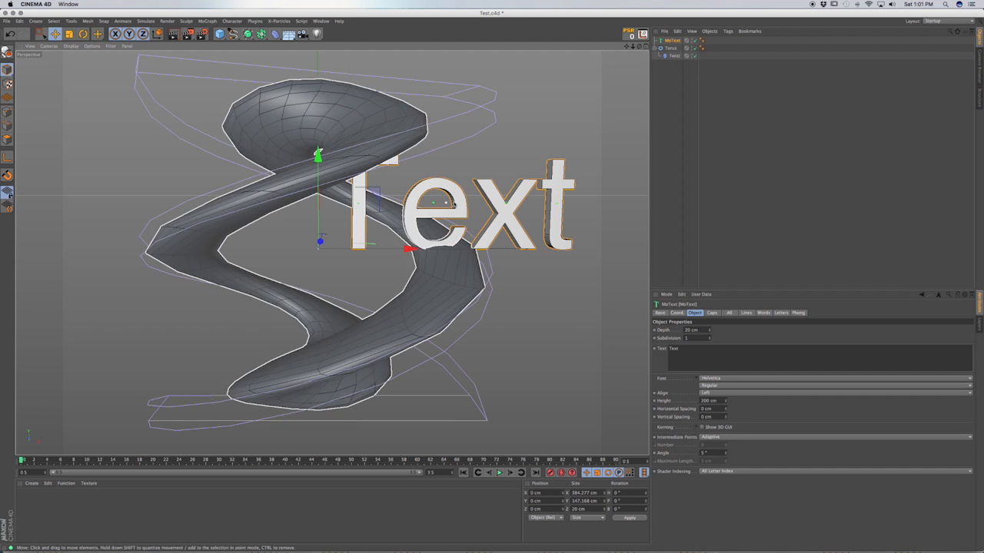
left_click_drag(318, 161, 318, 355)
middle_click_drag(392, 331, 435, 266, "alt")
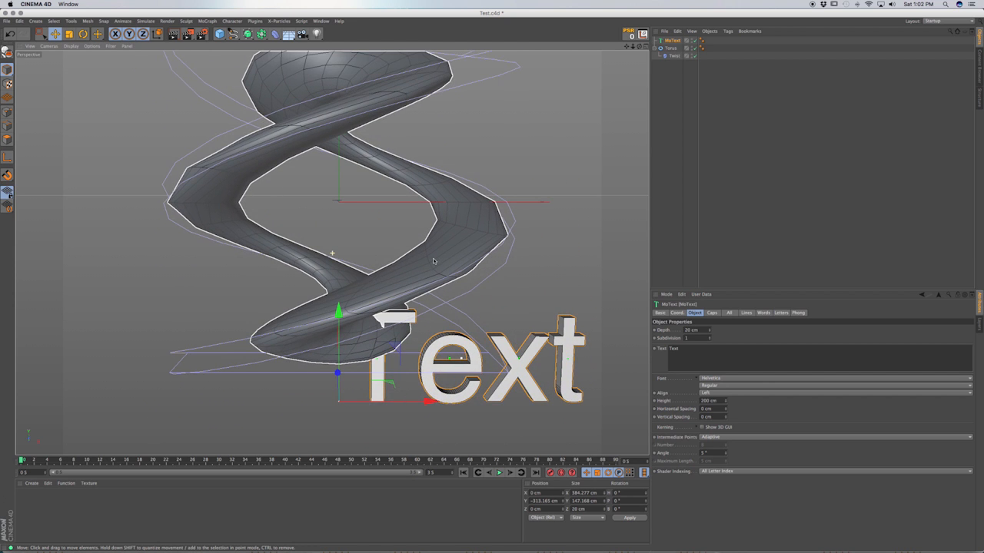
scroll(435, 267, "down", 2)
scroll(436, 268, "down", 2)
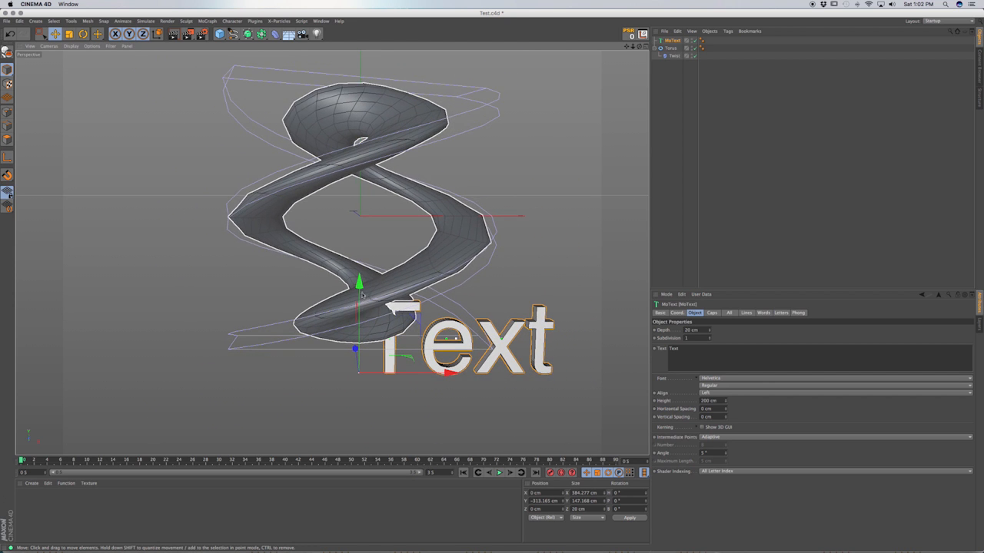
left_click_drag(362, 295, 311, 352)
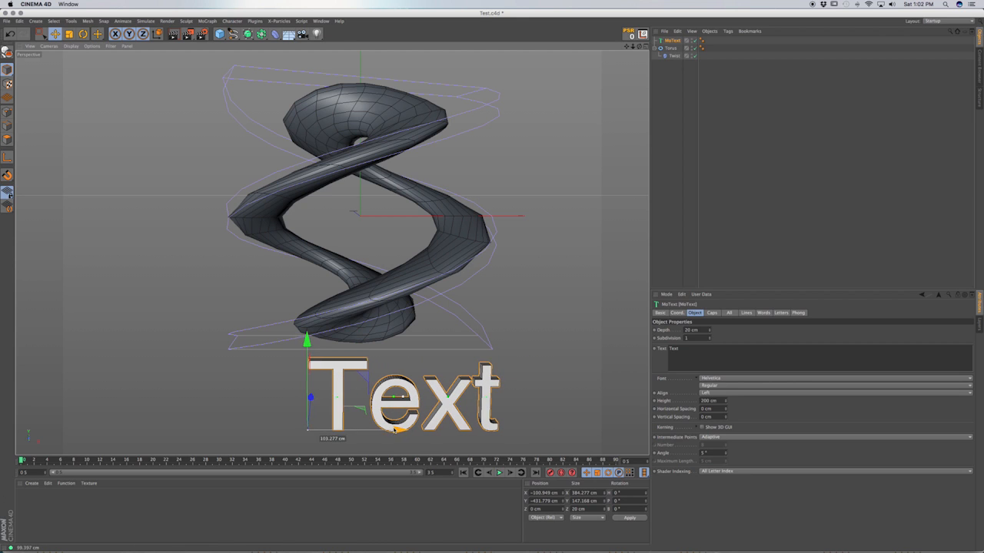
left_click_drag(396, 430, 363, 428)
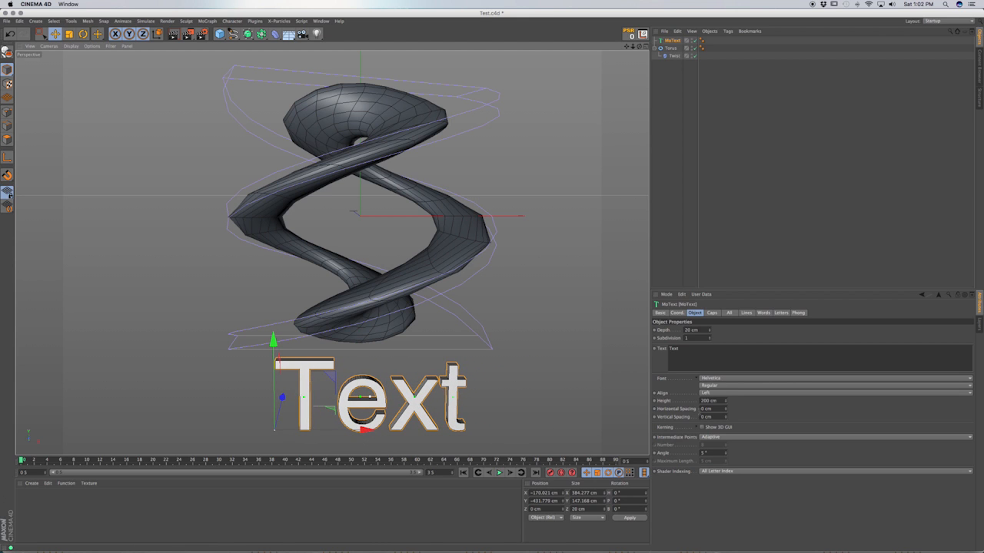
- Align the text to Middle with a height of 102 cm and centre it just below the torus at about X -6 cm, Y -354 cm
left_click(715, 393)
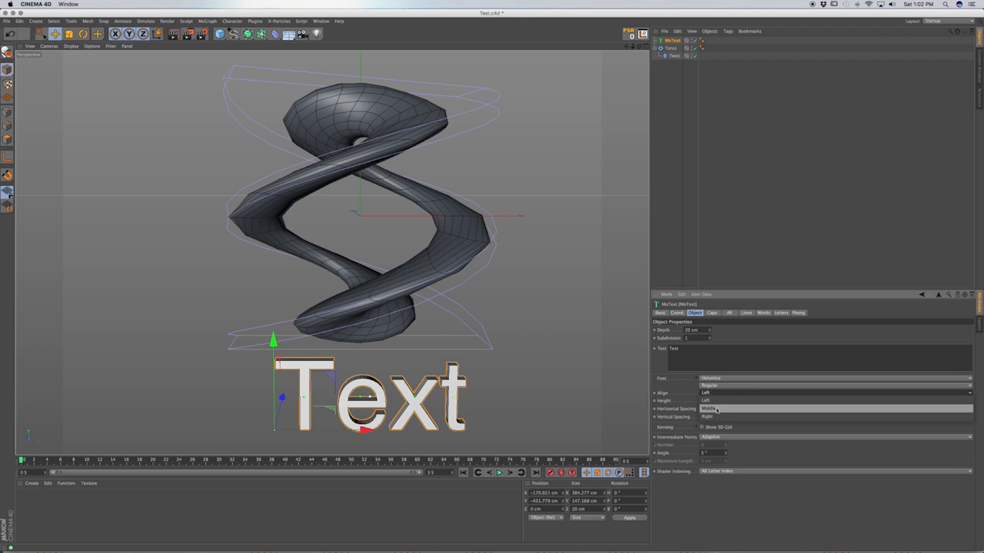
left_click(715, 401)
left_click_drag(367, 429, 447, 431)
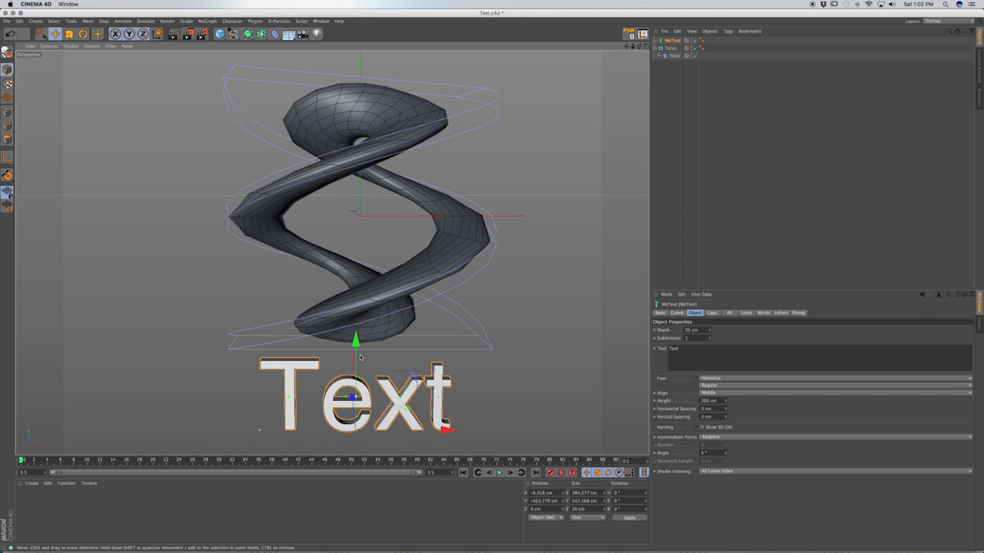
left_click_drag(356, 341, 356, 337)
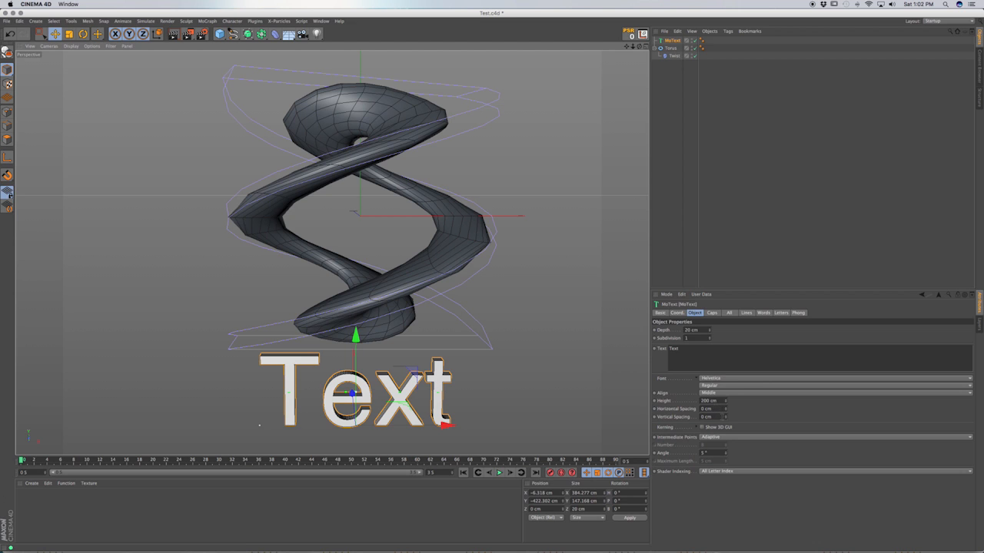
left_click_drag(725, 405, 726, 436)
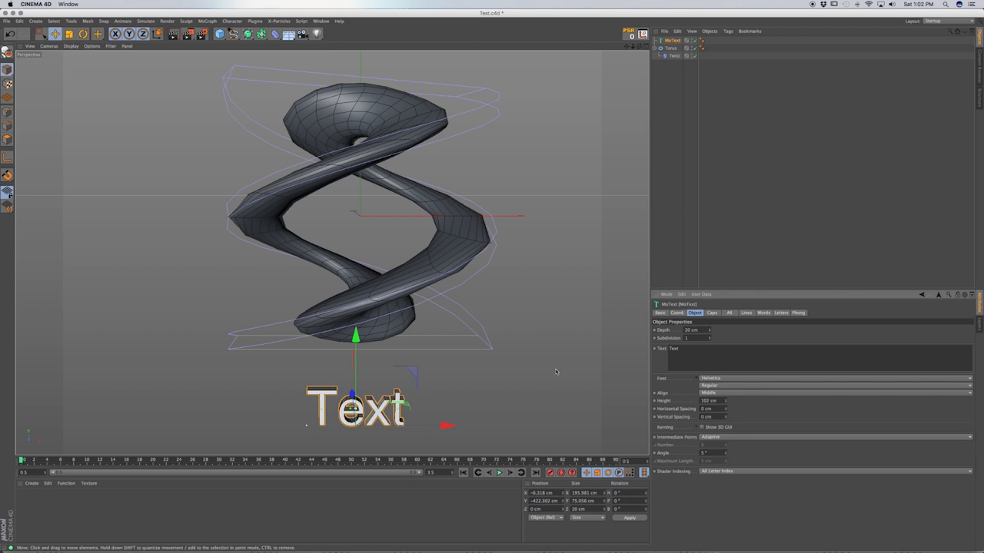
left_click_drag(356, 336, 356, 305)
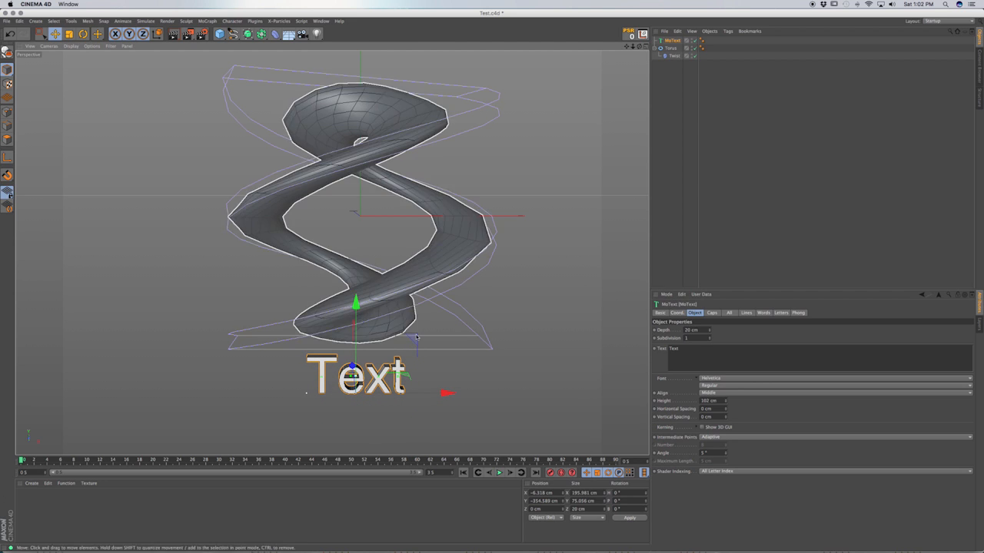
- Change the text to "Vecktor Labs", save the project and raise the text slightly to about Y -344 cm
double_click(673, 348)
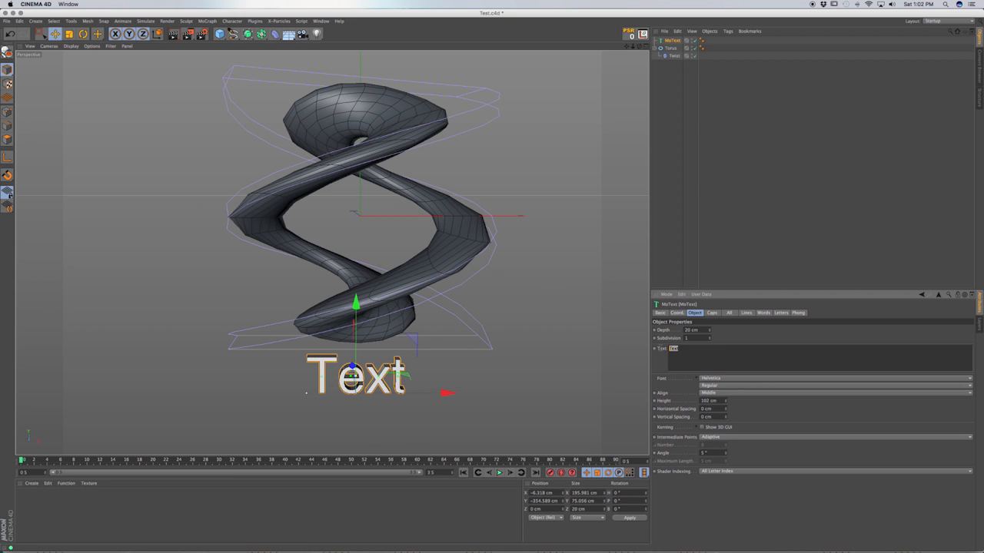
type("M")
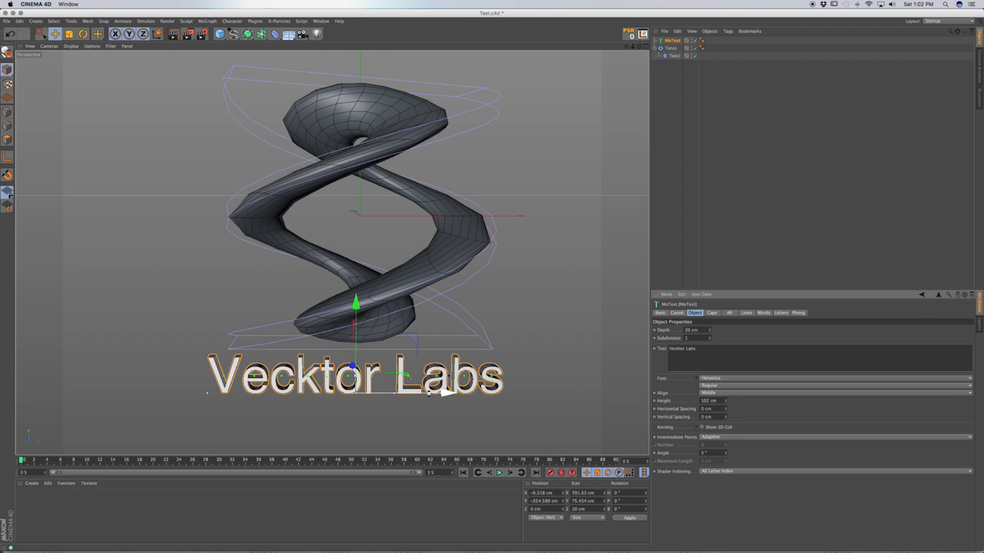
key("super+s")
left_click_drag(356, 304, 356, 299)
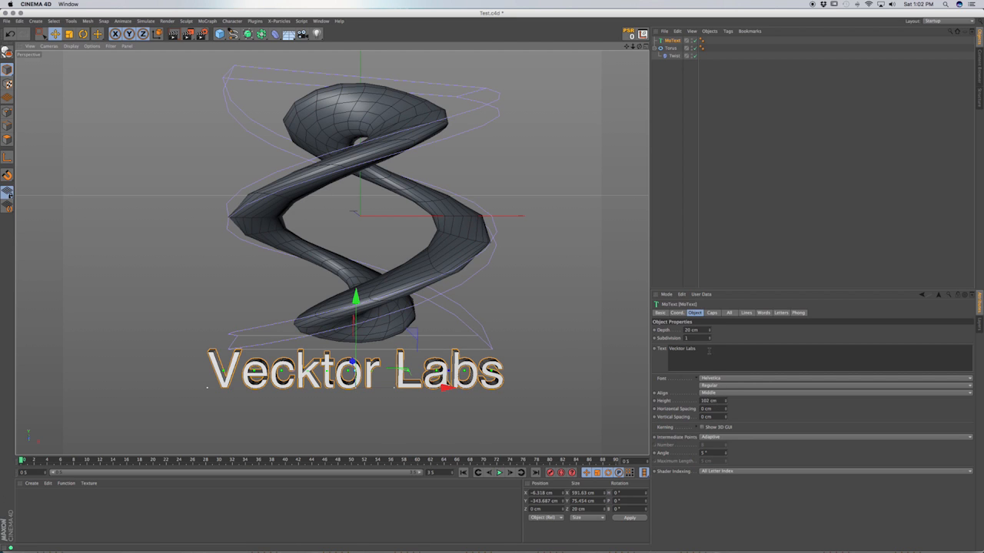
- Set the text's start and end caps to Fillet Cap with 5 steps each
left_click(712, 313)
left_click(699, 330)
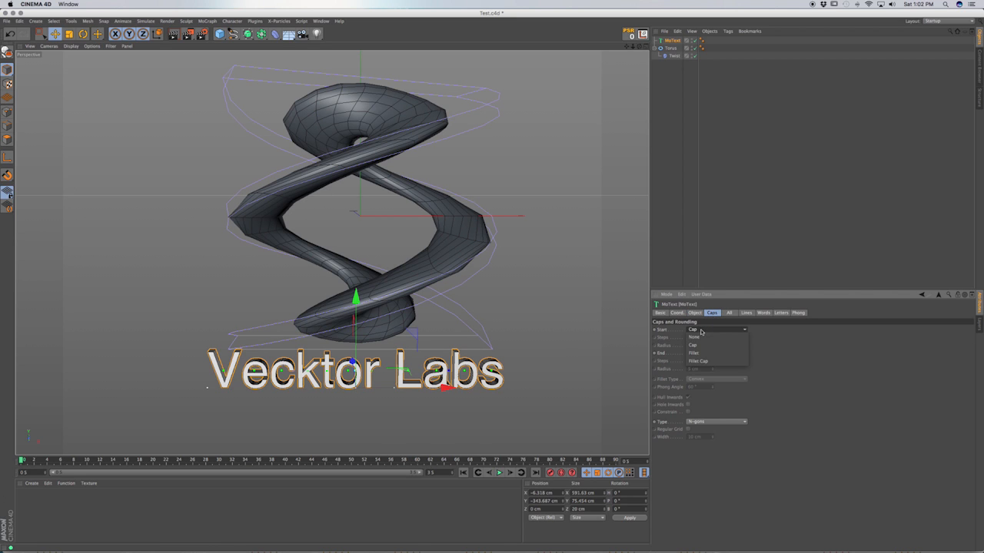
left_click(698, 360)
left_click(704, 353)
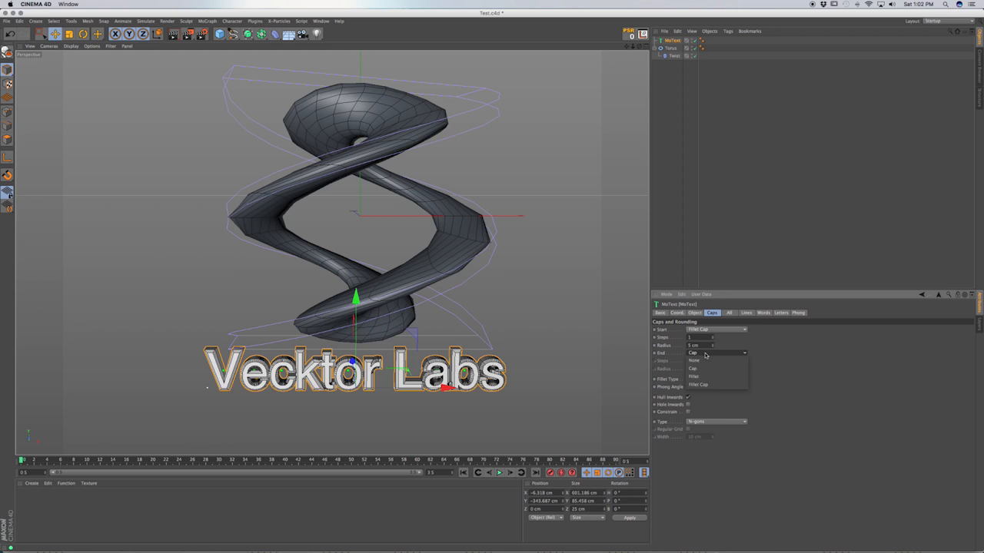
left_click(703, 385)
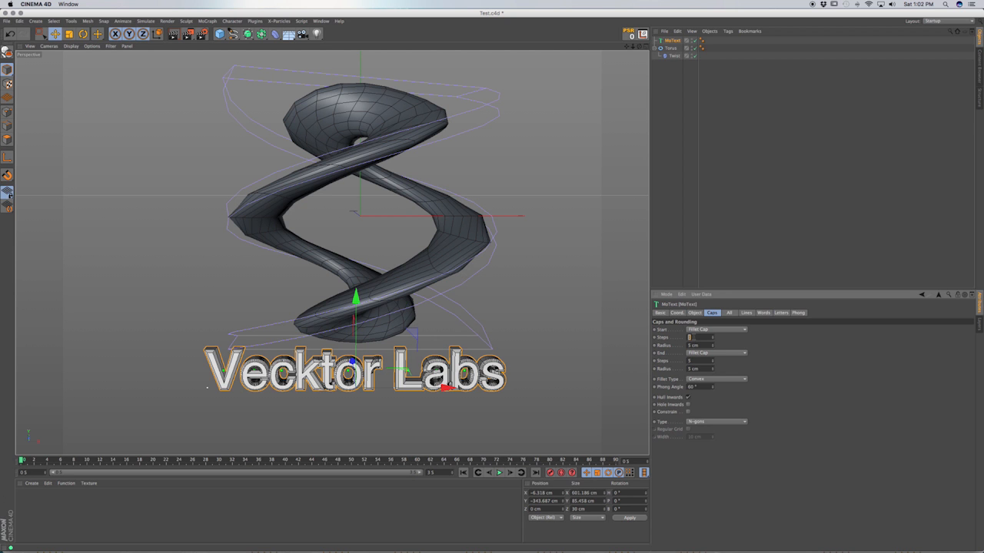
type("5")
key("Return")
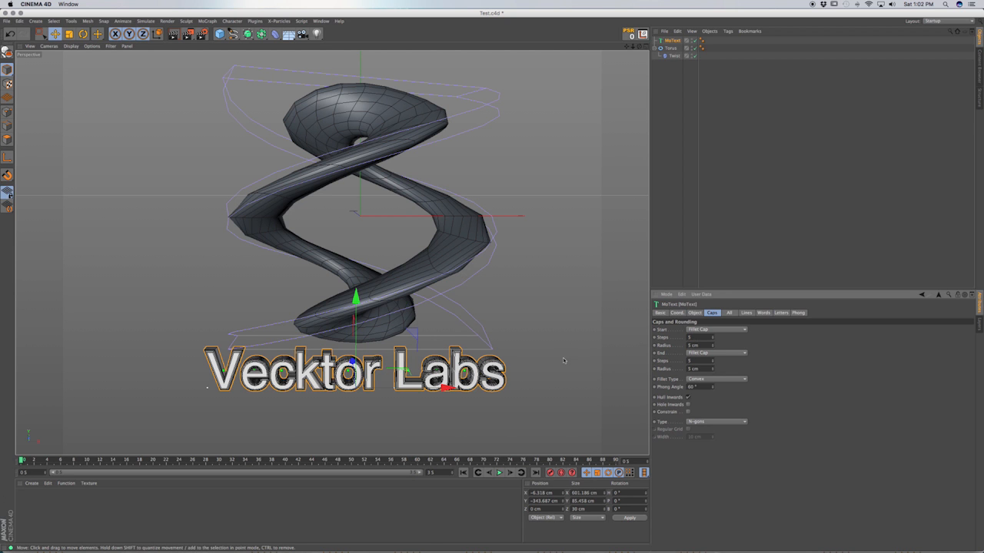
scroll(478, 377, "up", 10)
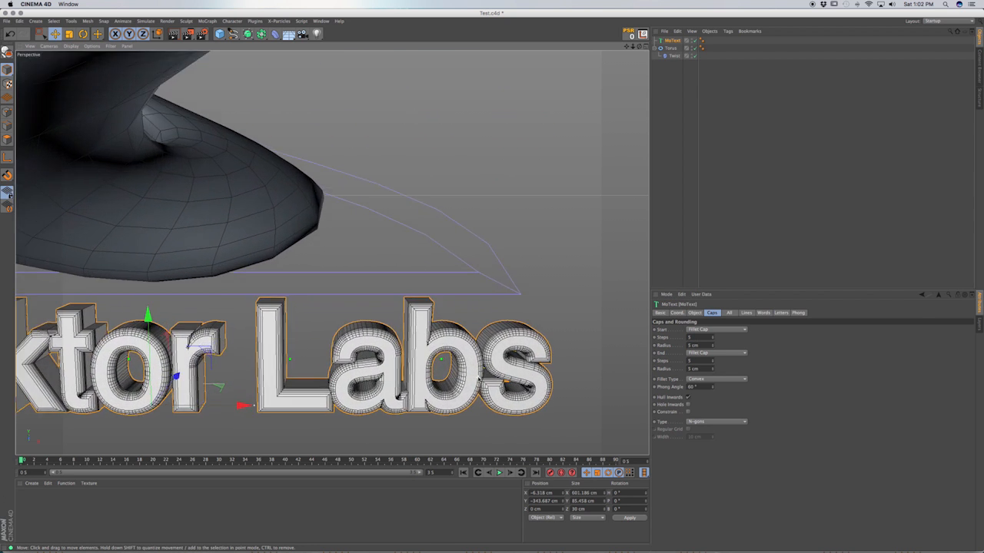
- Set the fillet radius of the text's start and end caps to 2 cm each
scroll(479, 377, "up", 3)
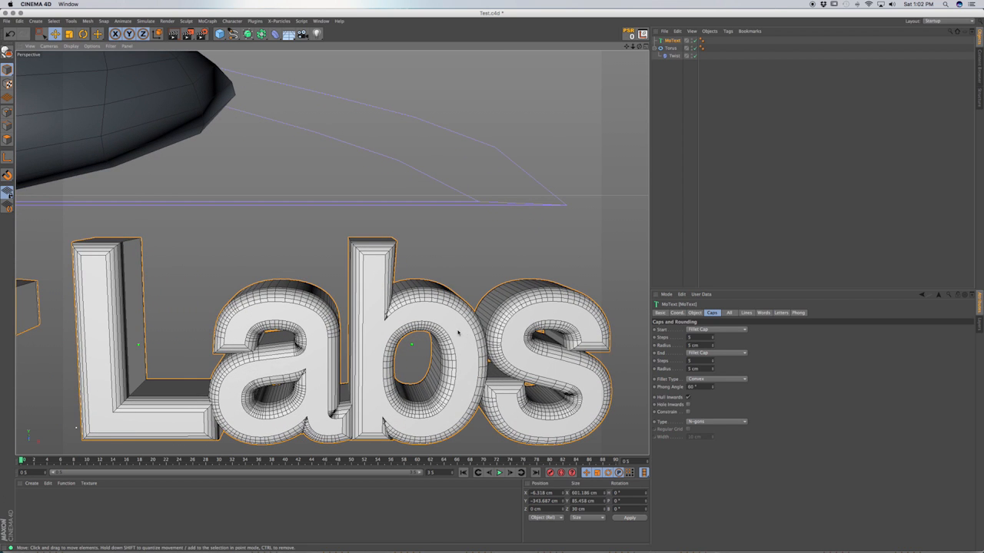
left_click_drag(459, 326, 417, 350, "alt")
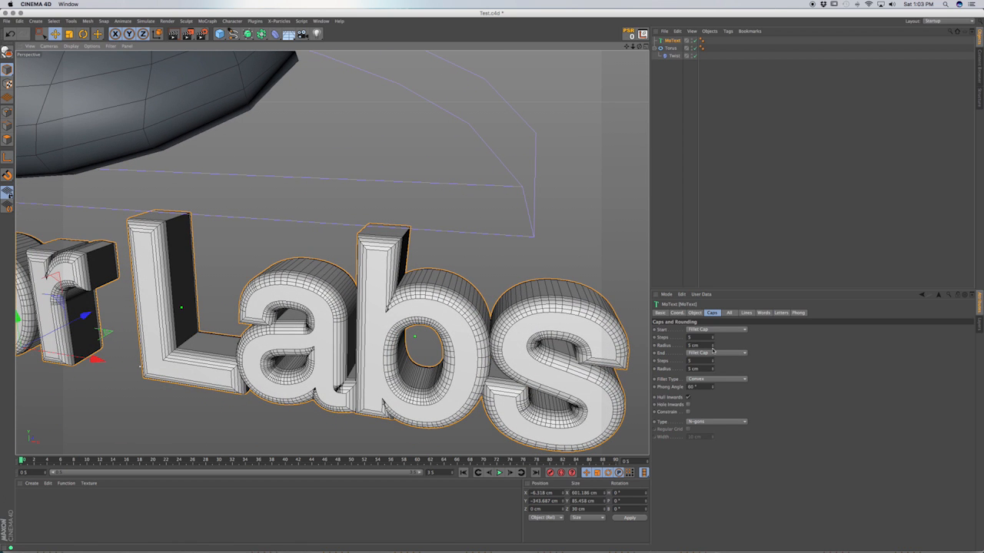
left_click(712, 347)
left_click(713, 347)
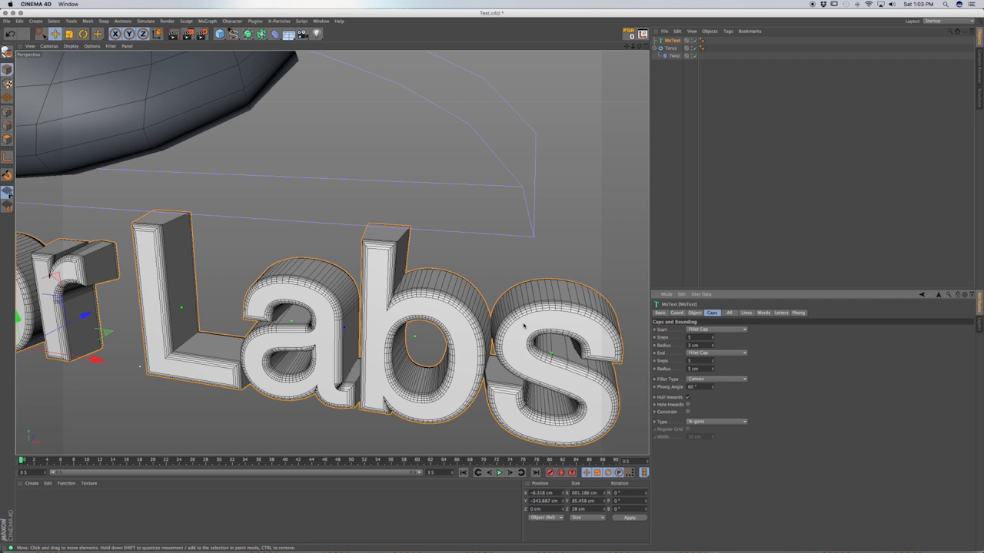
left_click_drag(525, 323, 475, 313, "alt")
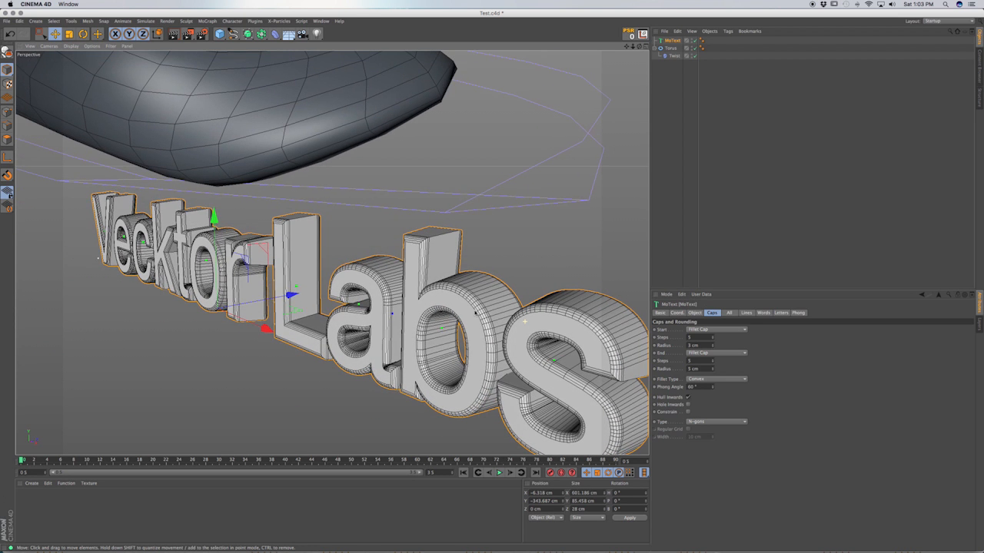
left_click(713, 348)
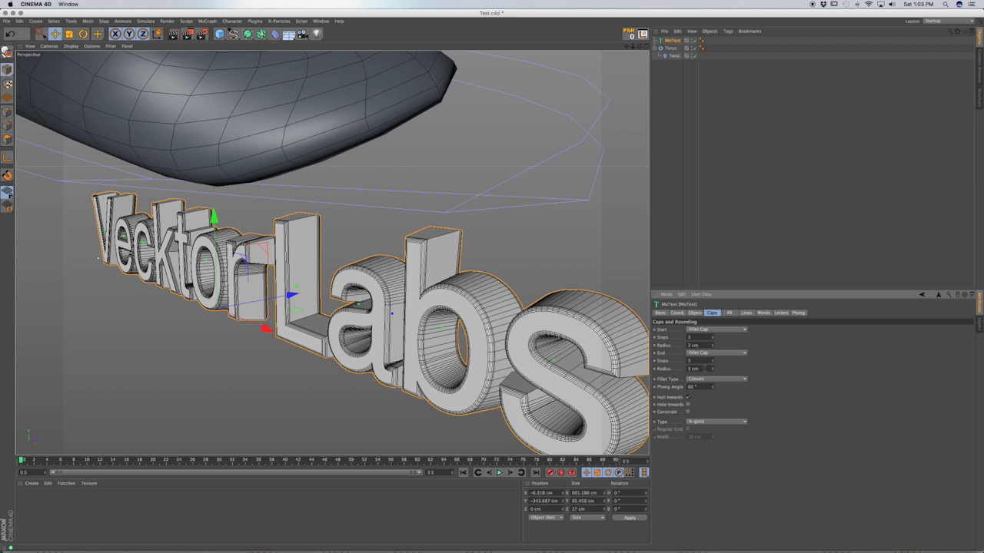
left_click(713, 371)
left_click(714, 371)
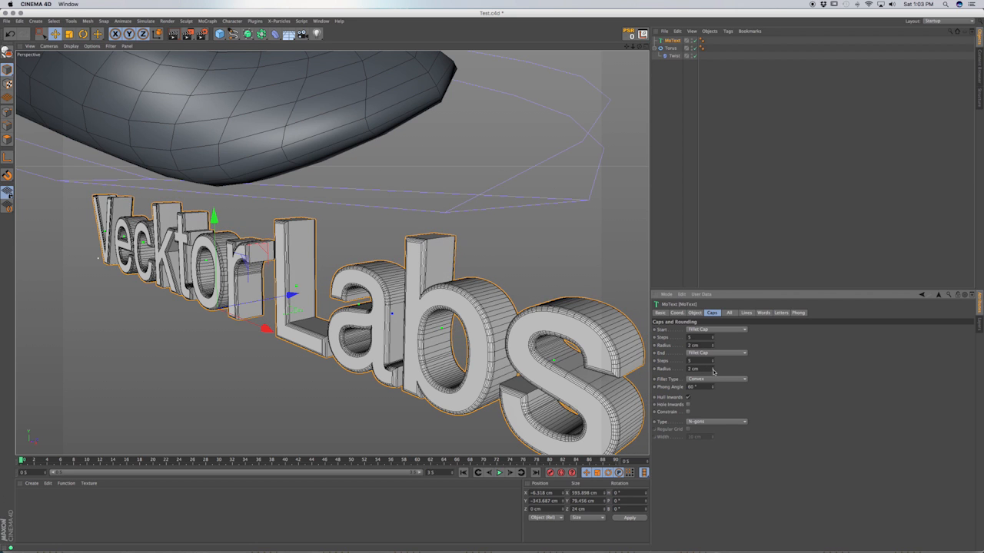
left_click(713, 371)
- Try 6 steps on the text's start cap, restore 5, and try start cap radii from 1 cm to 2.5 cm
left_click(712, 337)
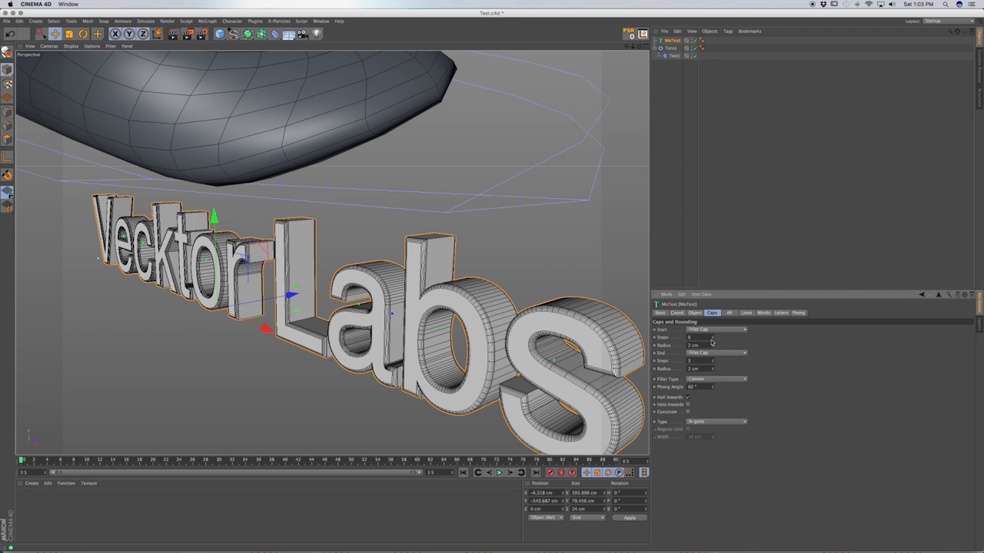
left_click(712, 340)
left_click(713, 347)
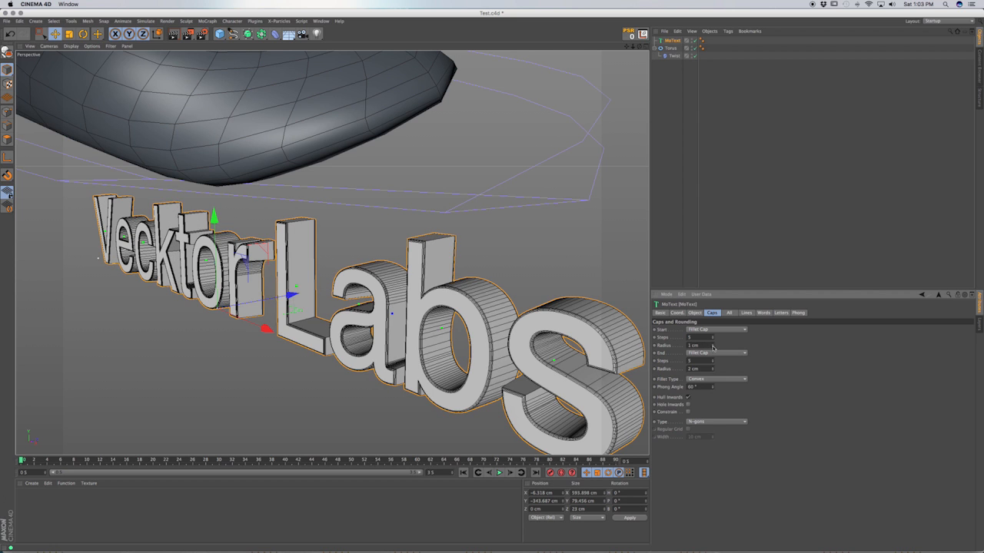
left_click(713, 343)
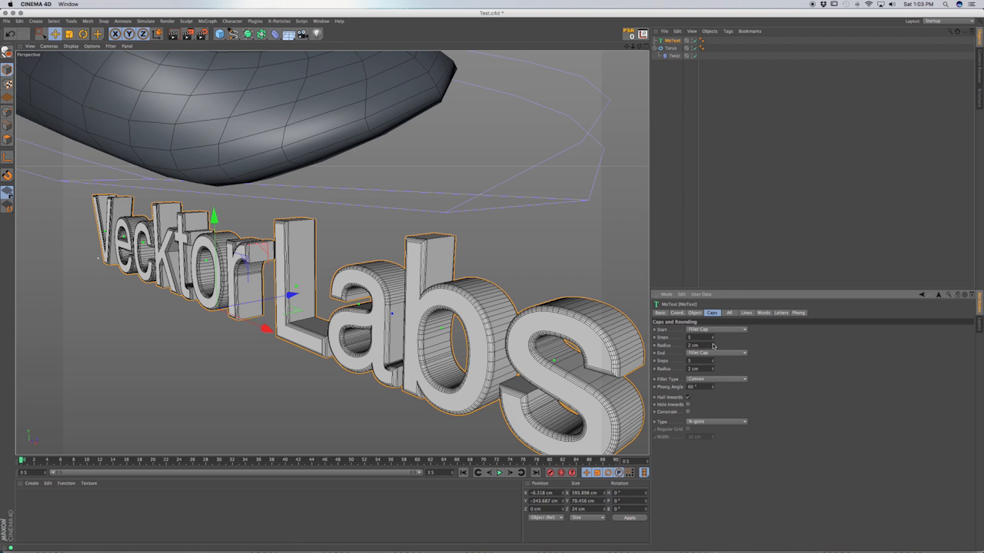
left_click(713, 344, "alt")
left_click(713, 344, "alt")
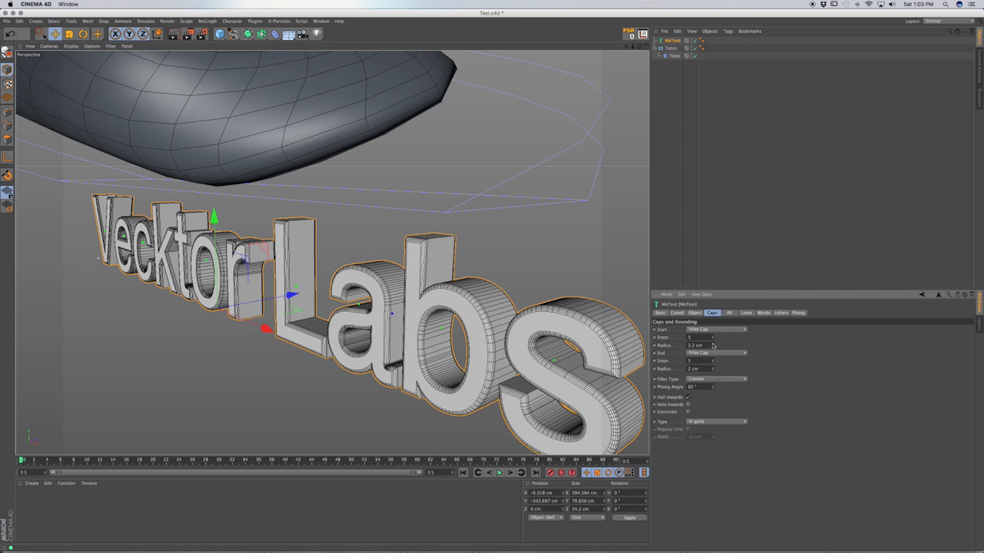
left_click(713, 344, "alt")
left_click(713, 344, "alt")
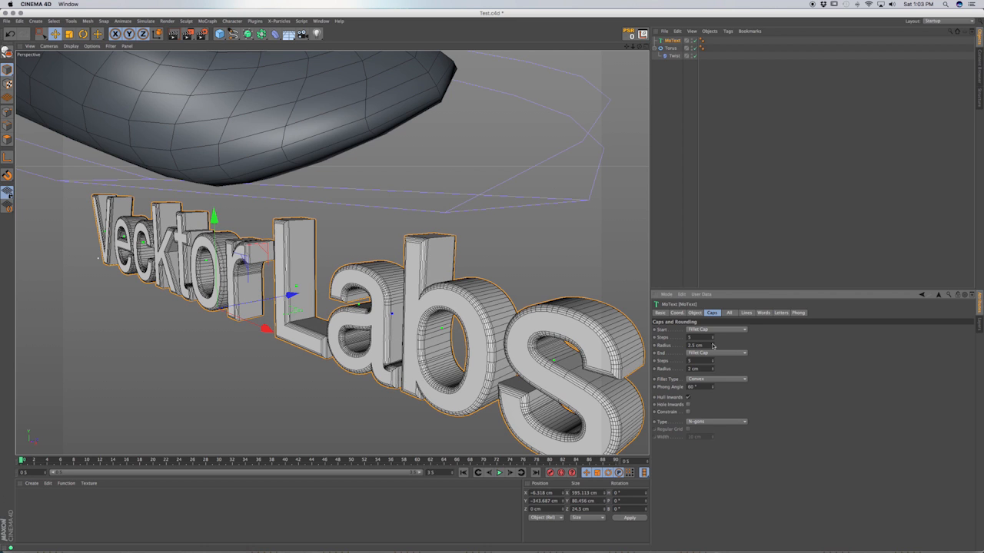
- Set the text's start cap radius back to 2 cm and save the project
left_click_drag(697, 346, 681, 346)
type("2")
key("Return")
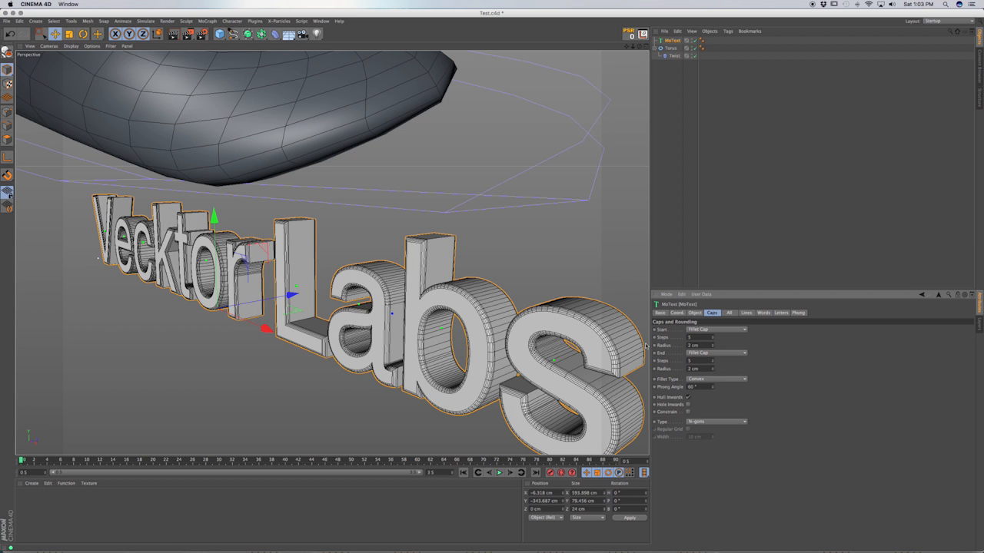
key("super+s")
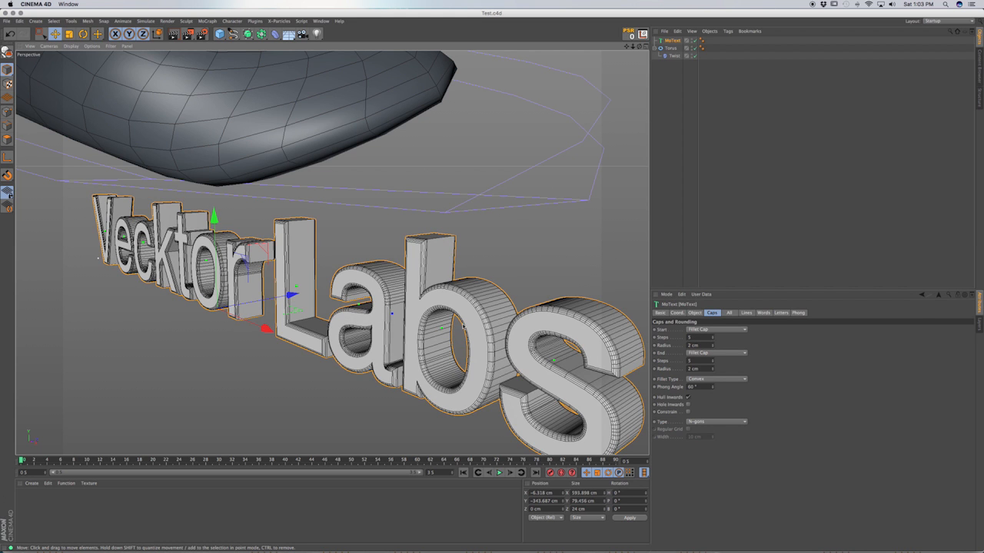
- Add a camera framing the whole torus and text from the front, at about X -66 cm, Y -149 cm, Z -1026 cm
scroll(462, 326, "down", 8)
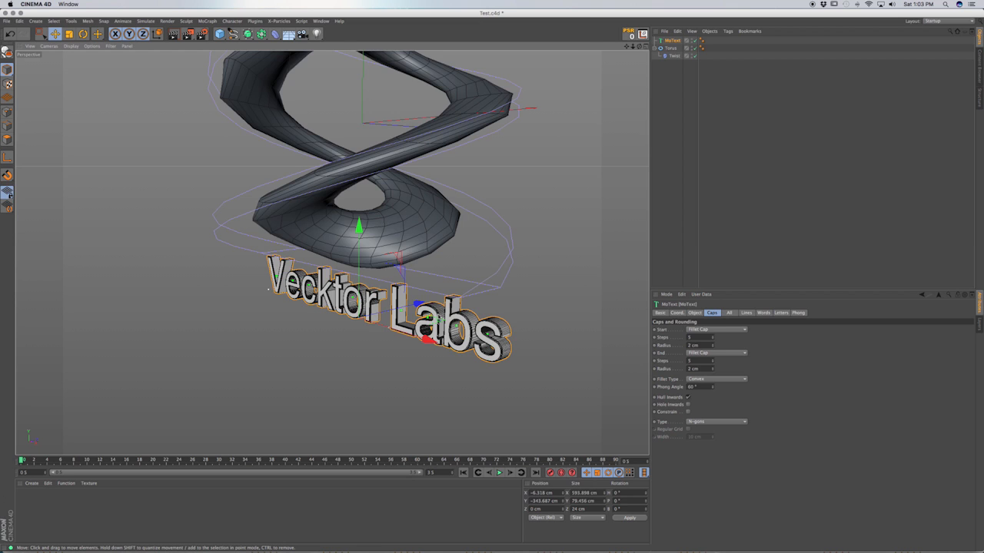
left_click_drag(269, 290, 546, 315, "alt")
middle_click_drag(538, 310, 417, 350, "alt")
left_click_drag(418, 350, 440, 342, "alt")
middle_click_drag(428, 342, 474, 376, "alt")
left_click_drag(472, 375, 422, 363, "alt")
middle_click_drag(424, 372, 411, 367, "alt")
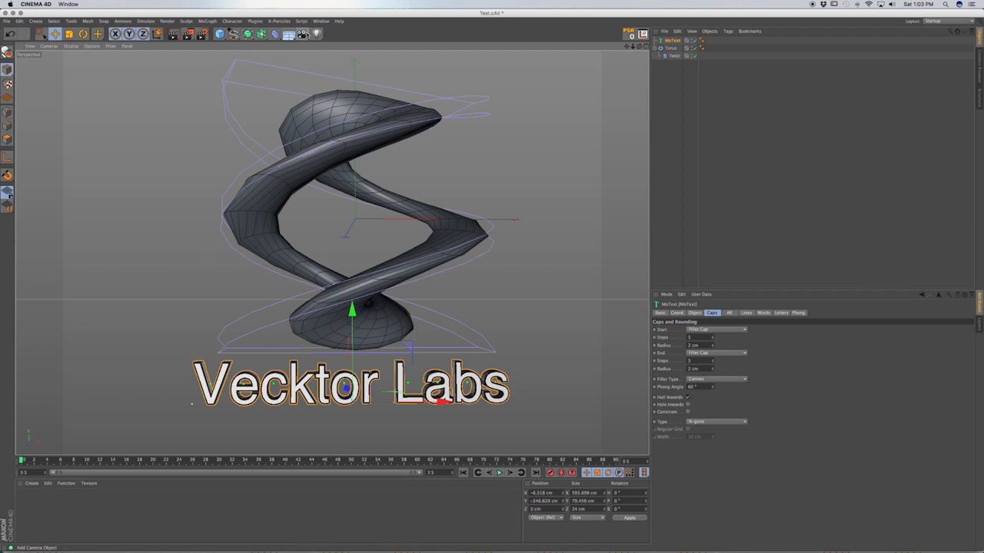
left_click(289, 35)
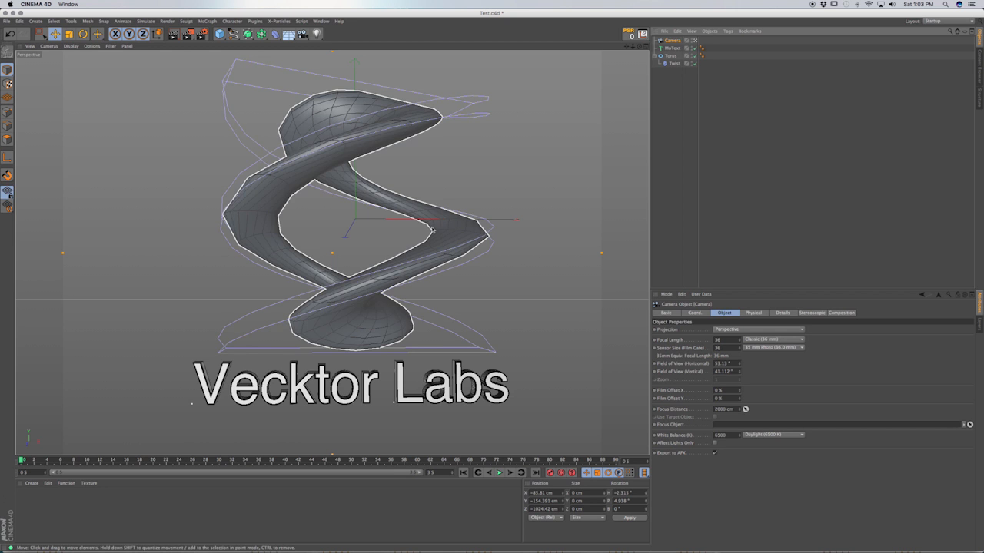
middle_click_drag(442, 233, 430, 236, "alt")
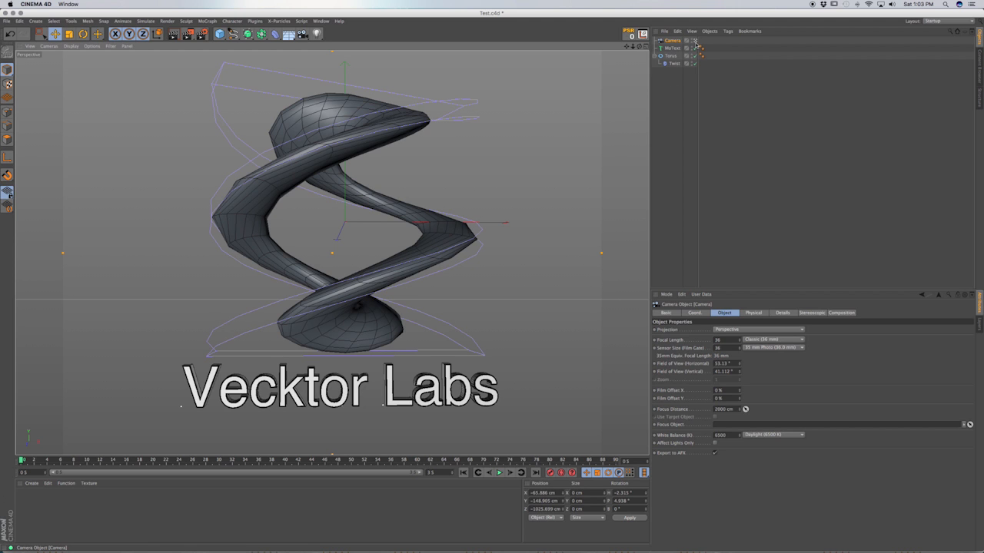
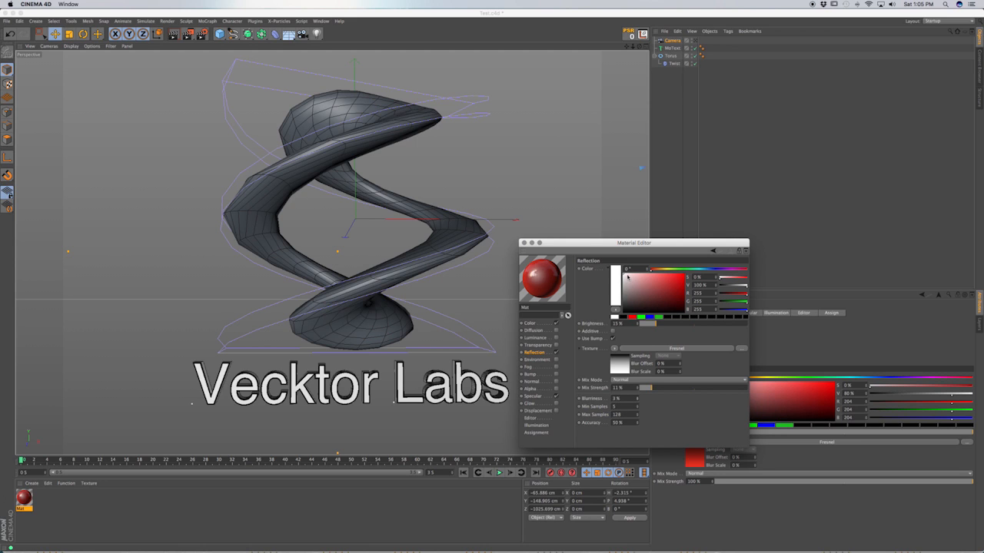
- Tint the red material's reflection colour to a very pale orange with a hue of about 38°
left_click_drag(652, 273, 661, 273)
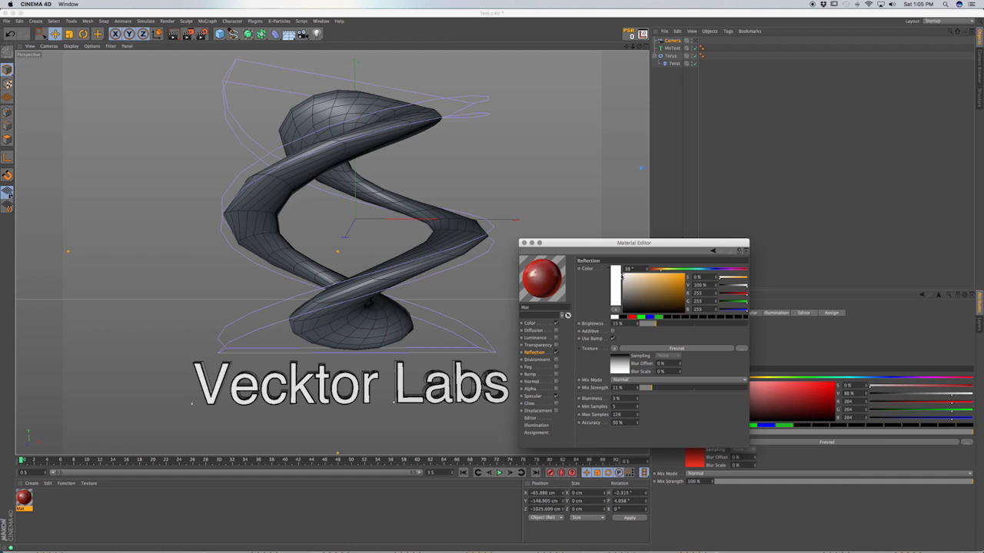
left_click(626, 278)
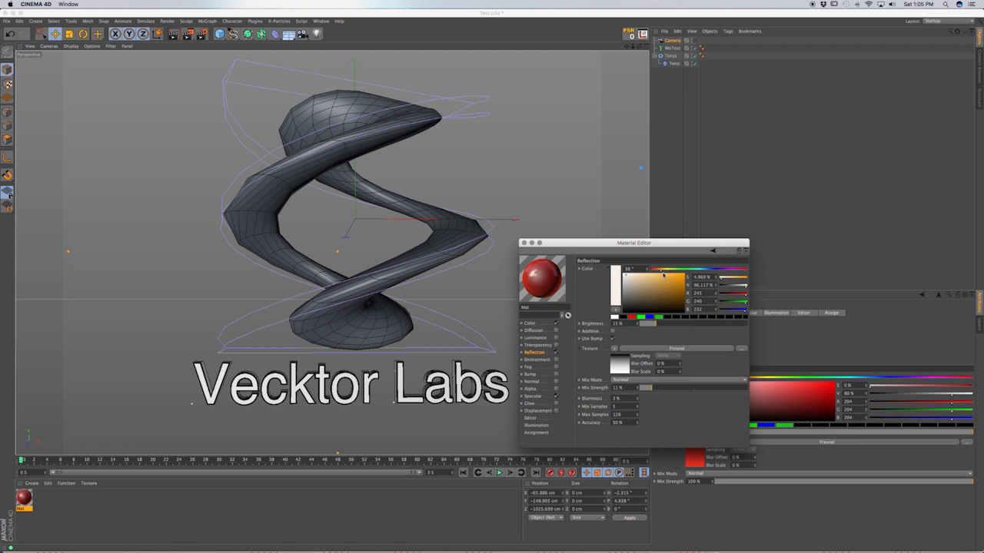
left_click_drag(661, 273, 662, 273)
left_click(626, 278)
left_click_drag(626, 278, 627, 278)
- Enable the material's Bump channel with a Noise texture and set its noise type to Buya
left_click(556, 374)
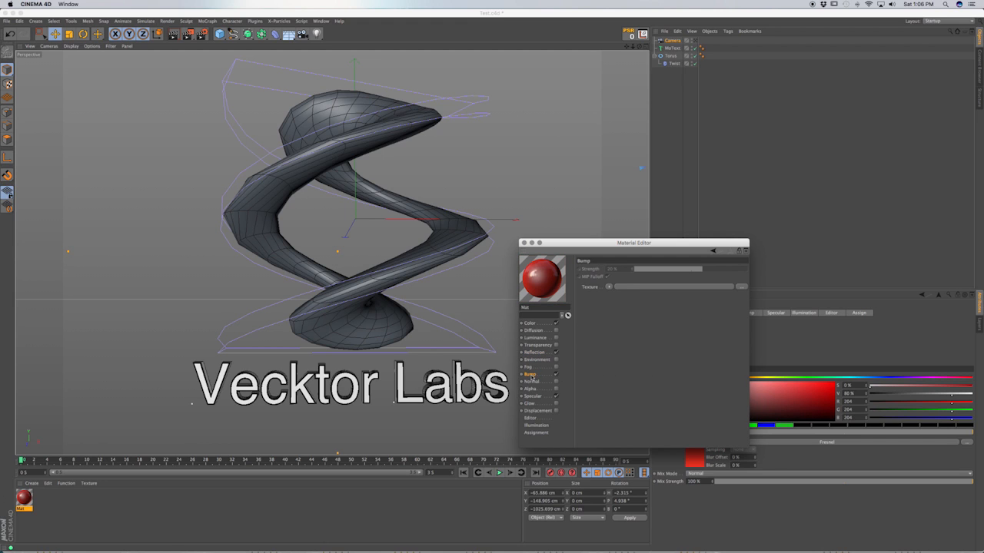
left_click(609, 286)
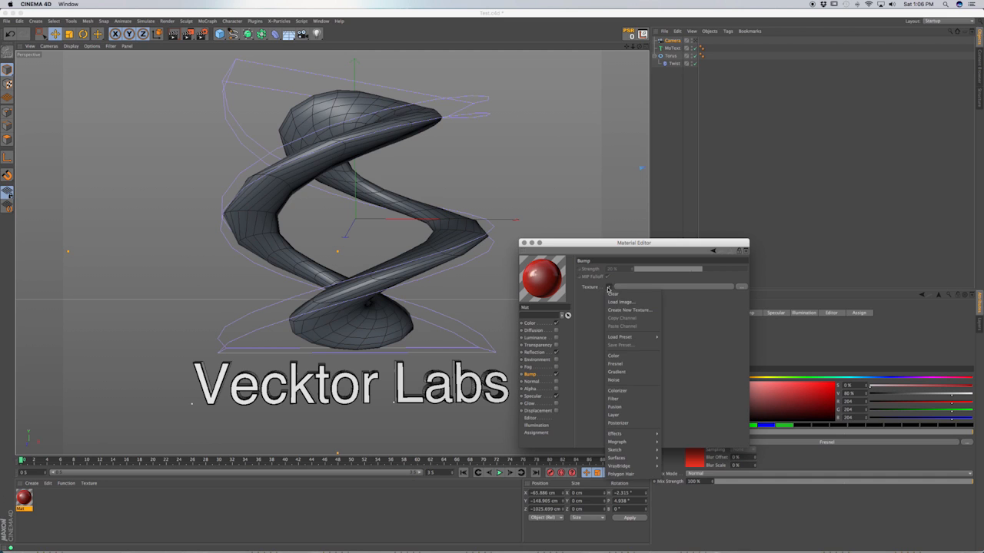
left_click(622, 381)
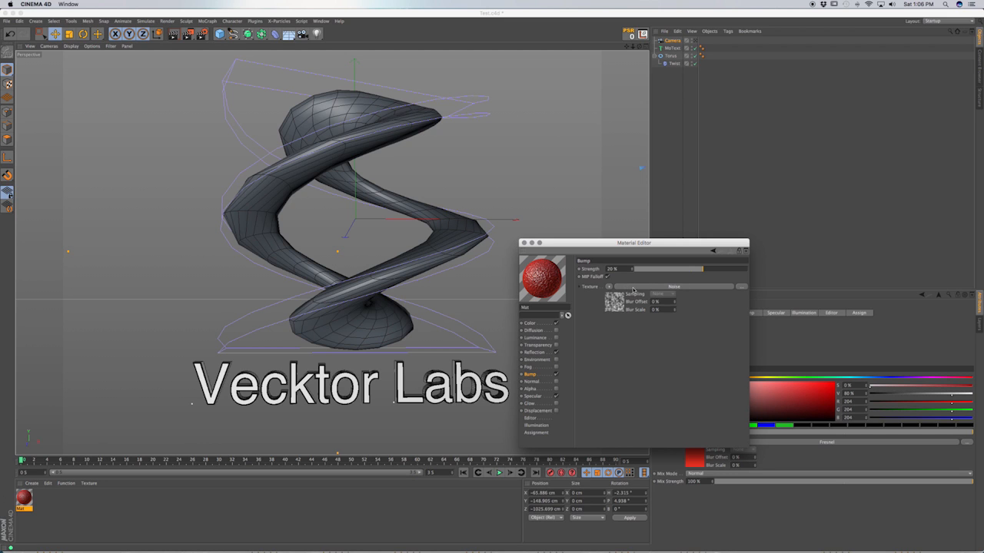
left_click(632, 288)
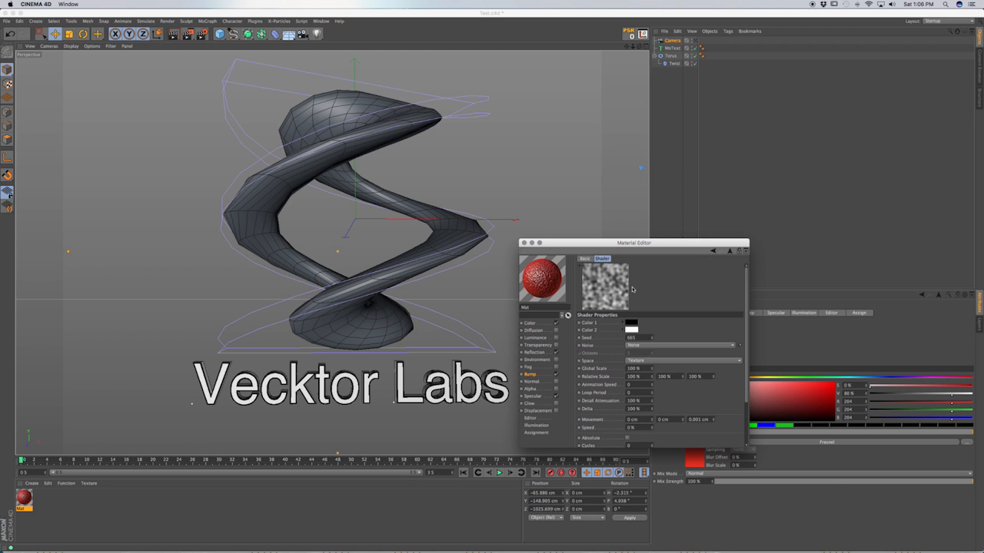
left_click(657, 347)
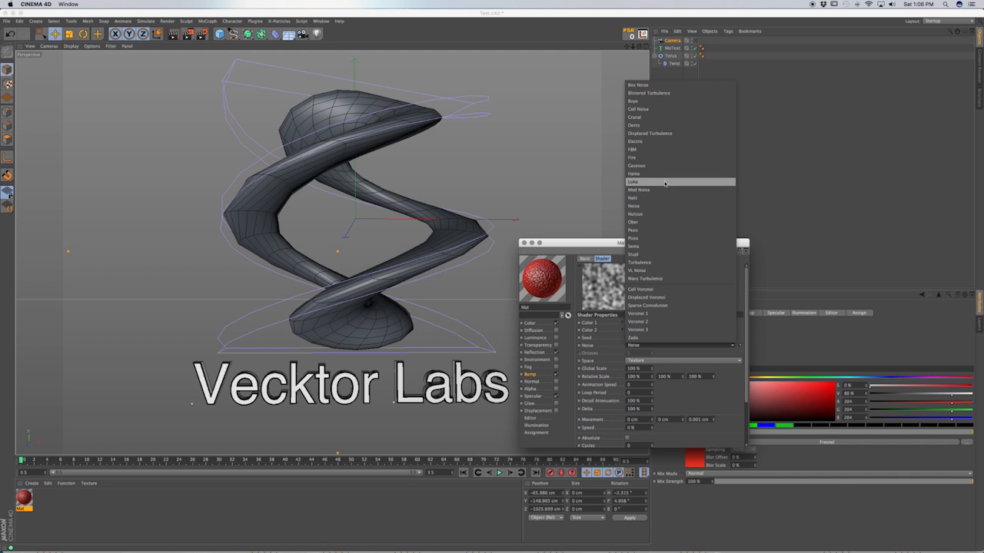
left_click(650, 102)
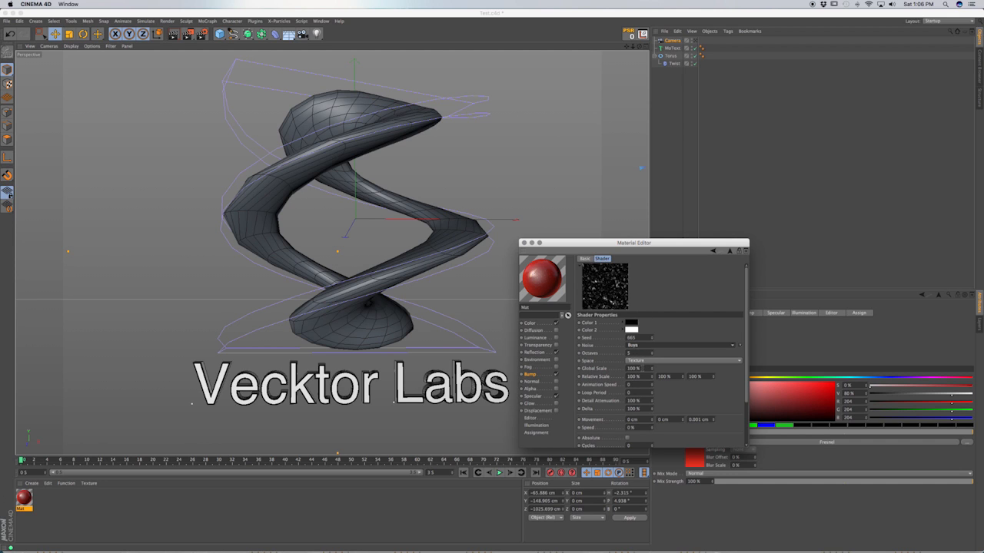
- Set the bump noise's seed to 714 and its global scale to 107%
left_click(653, 336)
left_click(654, 340)
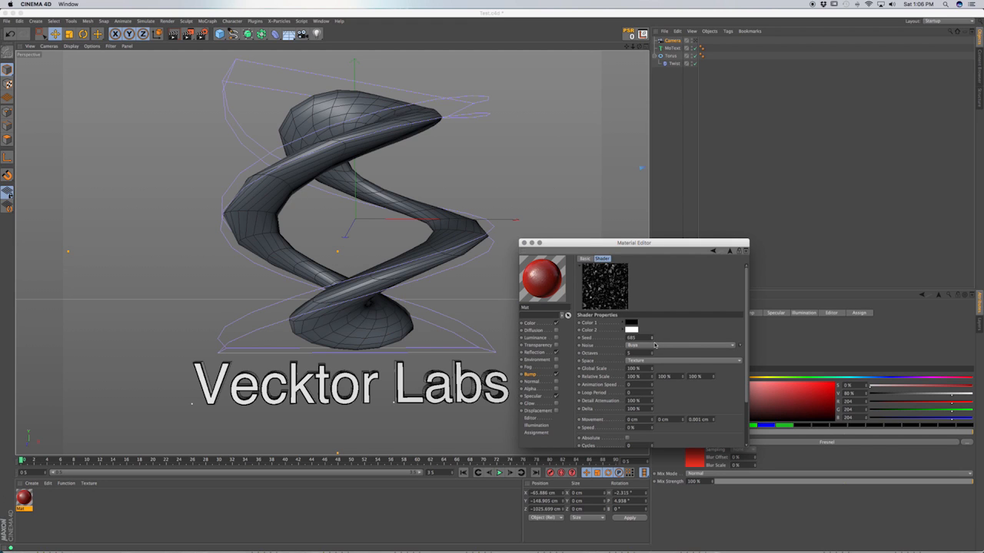
left_click_drag(654, 339, 654, 334)
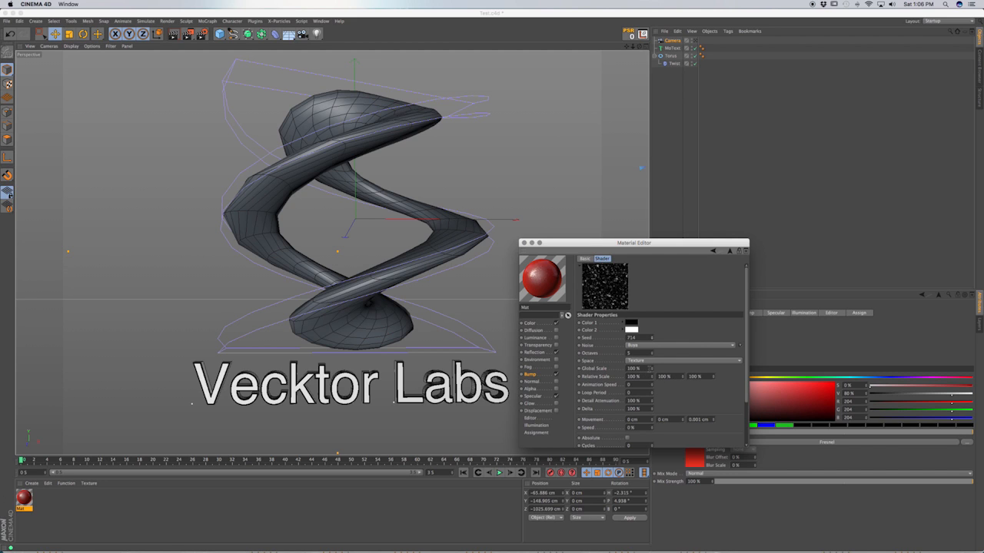
left_click_drag(651, 370, 652, 365)
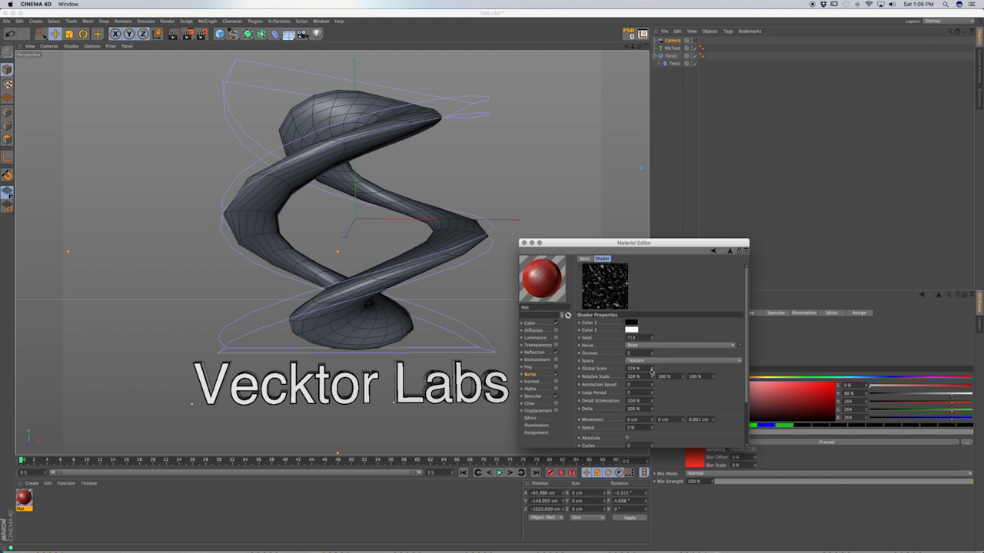
left_click(651, 368)
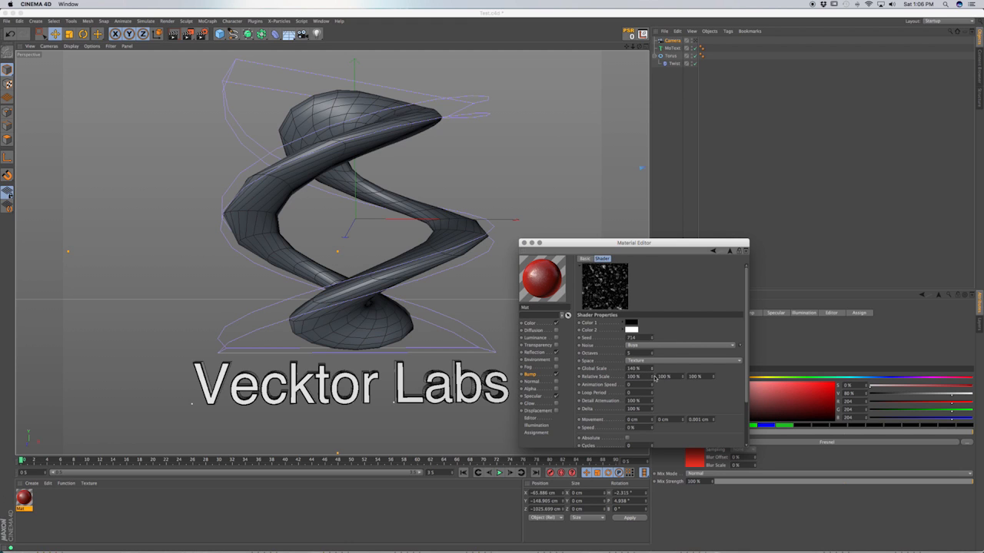
left_click_drag(652, 369, 652, 370)
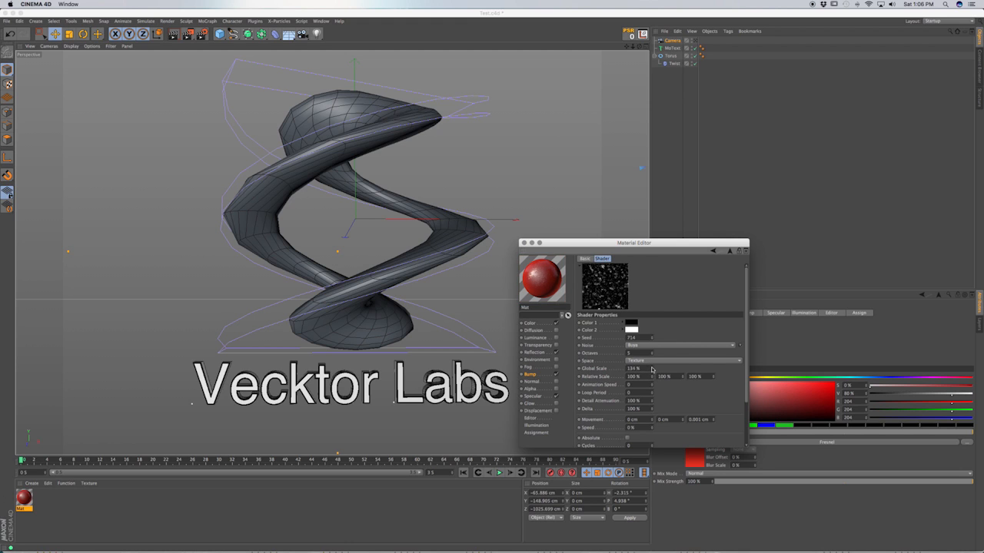
left_click(652, 371)
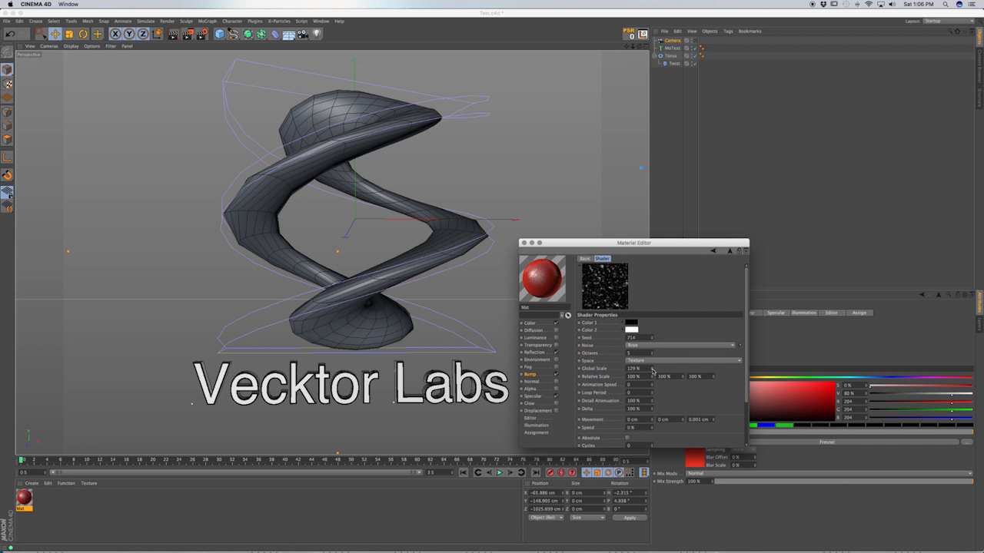
left_click_drag(651, 371, 653, 370)
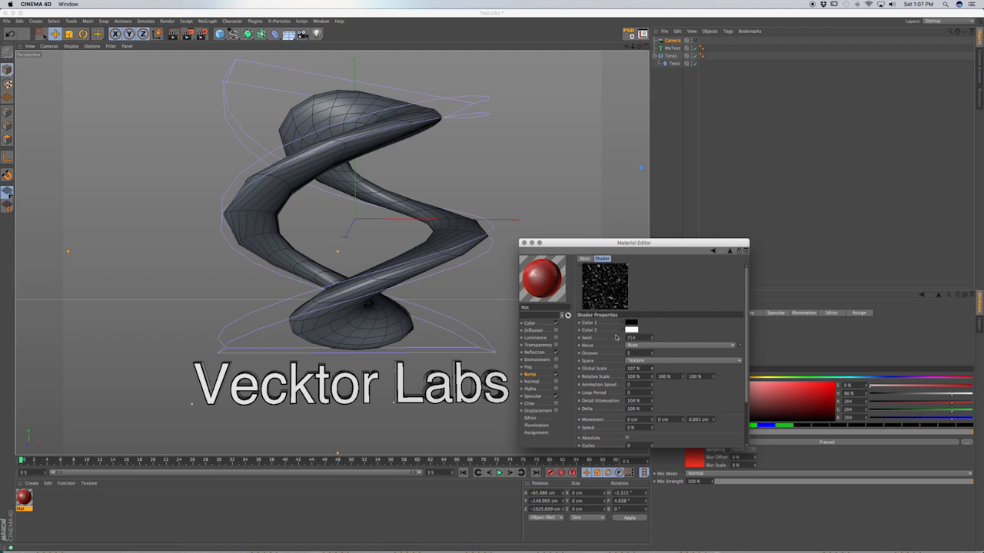
- Leave the noise shader settings and reduce the material's bump strength slightly below 20%
left_click(729, 252)
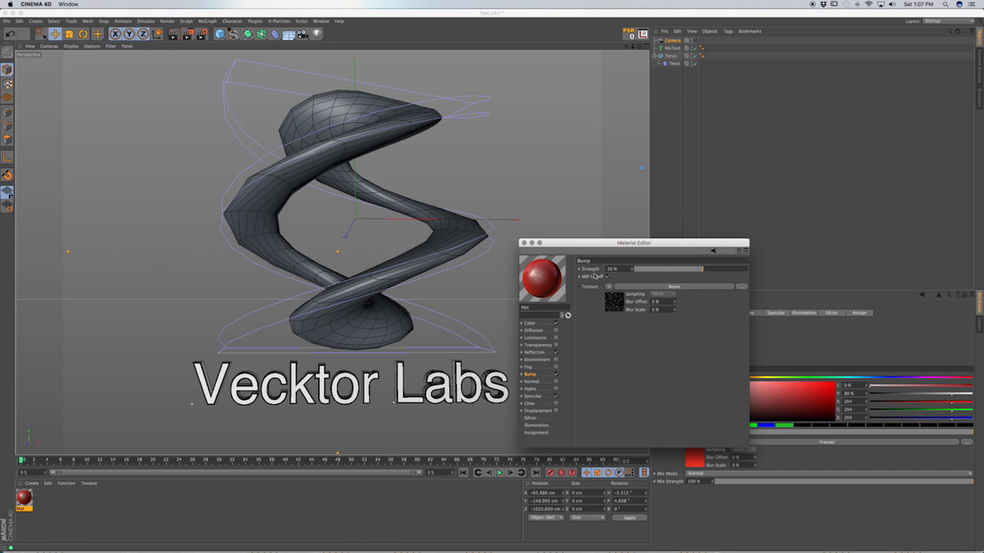
left_click(696, 272)
left_click_drag(697, 272, 694, 273)
- Tint the red material's specular colour to a very pale orange with a hue of 37°, and save the scene
left_click(533, 396)
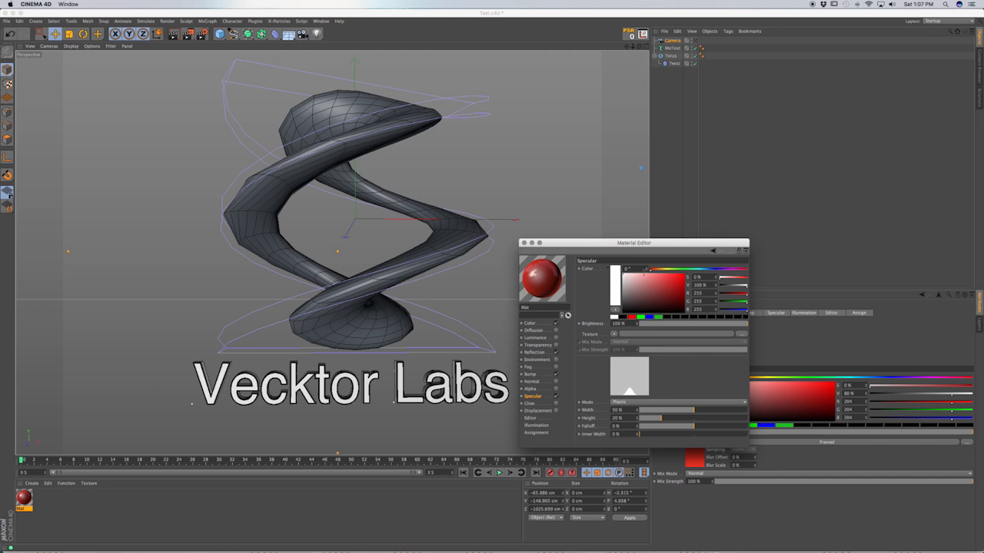
left_click_drag(650, 272, 660, 273)
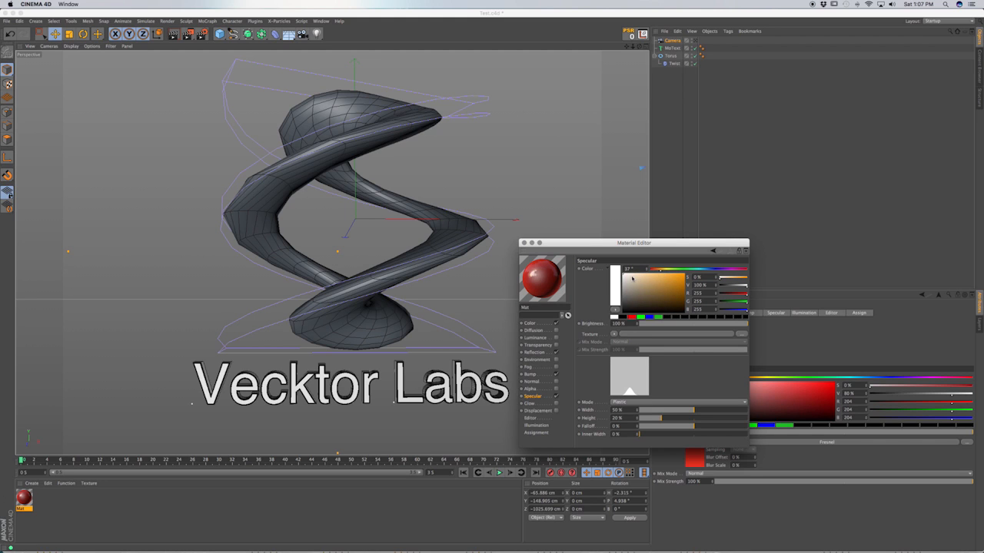
left_click(624, 277)
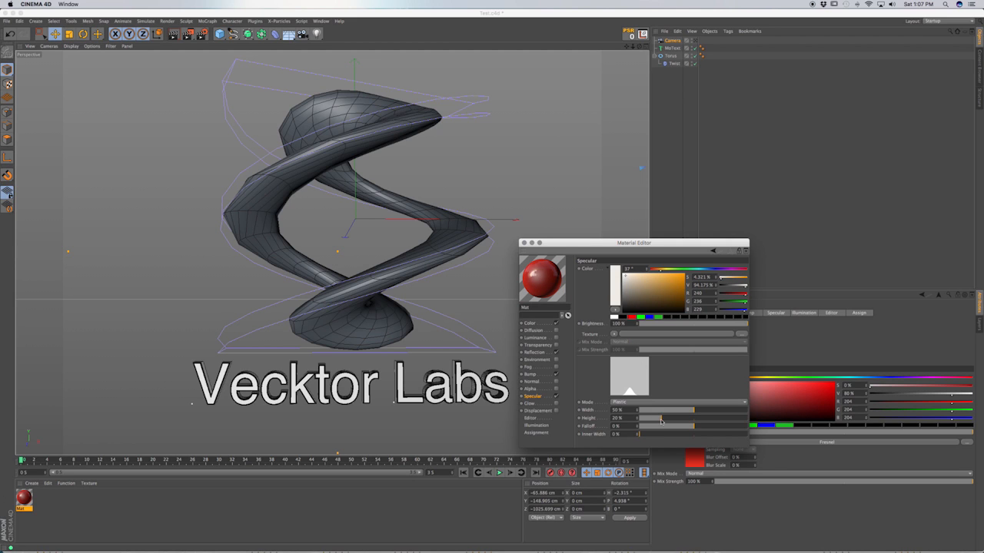
left_click_drag(661, 420, 660, 421)
left_click(524, 243)
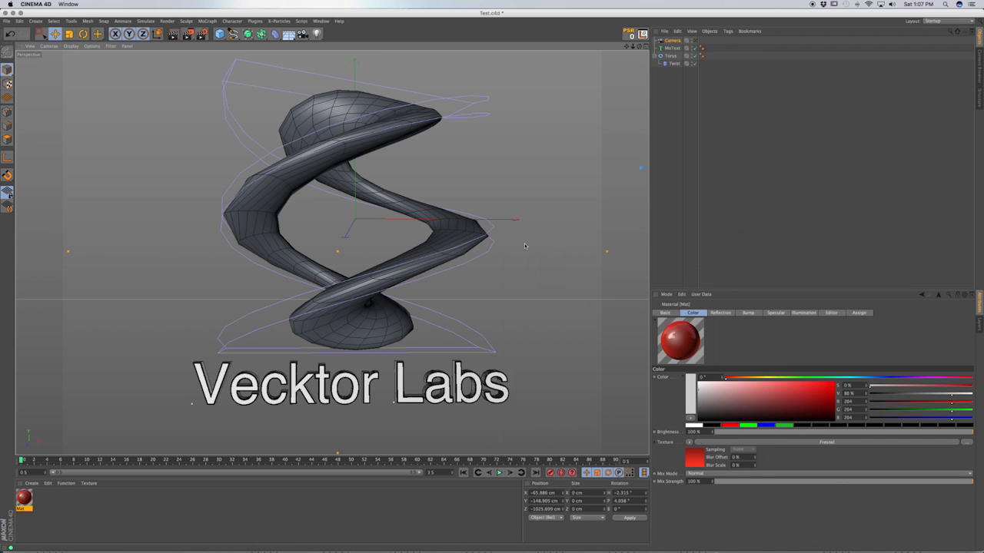
key("super+s")
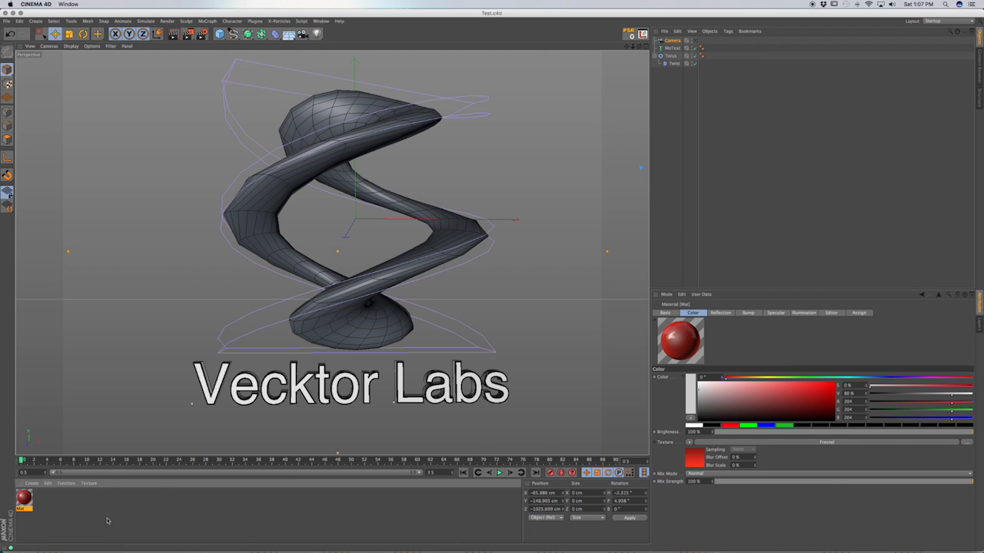
- Create a second material with very pale orange tints, using a hue of about 41° for its specular colour and 34° for its base colour
double_click(61, 504)
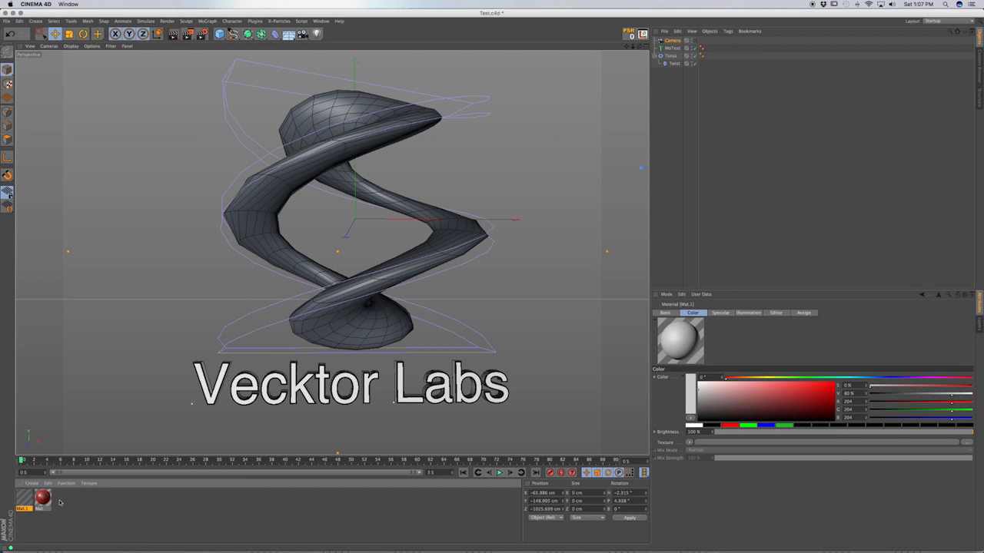
double_click(23, 498)
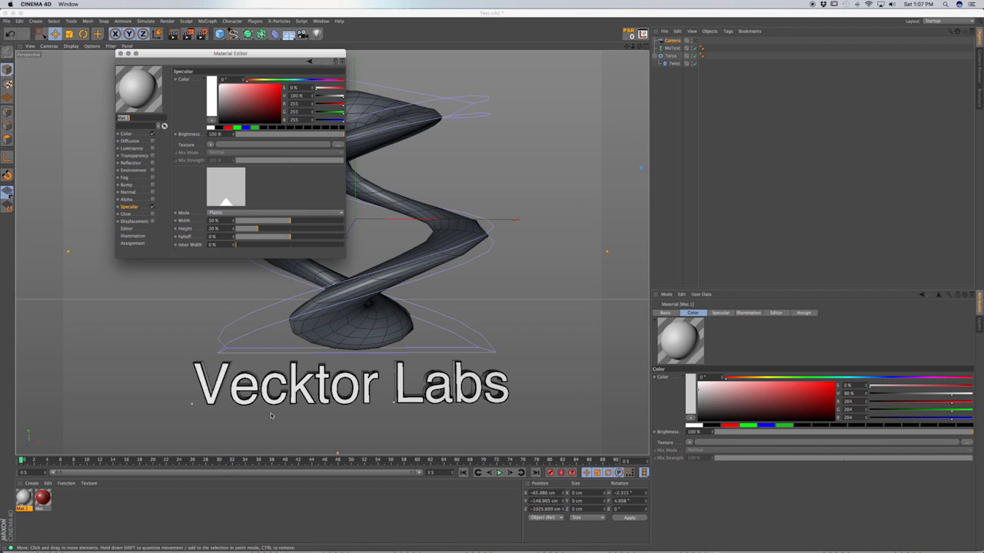
left_click_drag(248, 80, 254, 82)
left_click(222, 88)
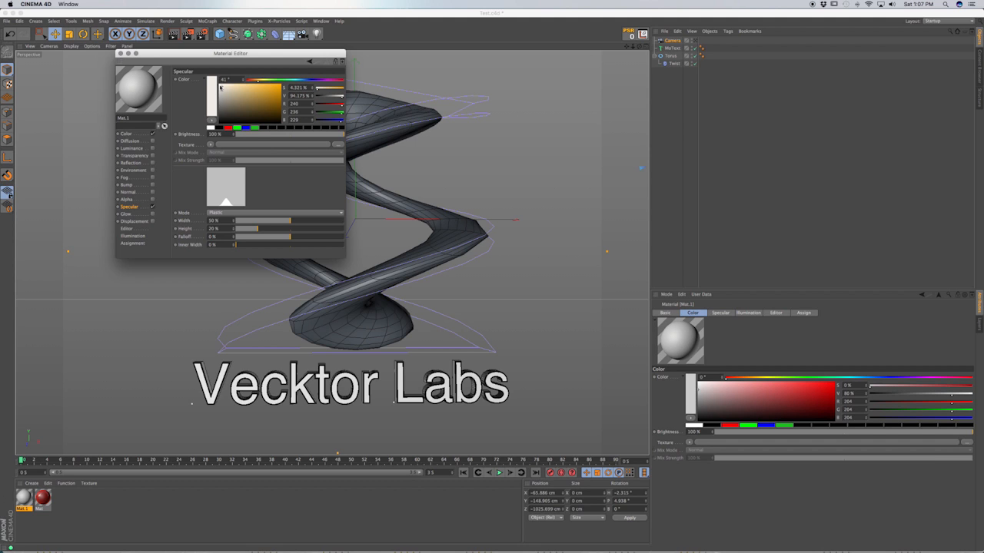
left_click(223, 87)
left_click_drag(225, 88, 223, 88)
left_click(127, 134)
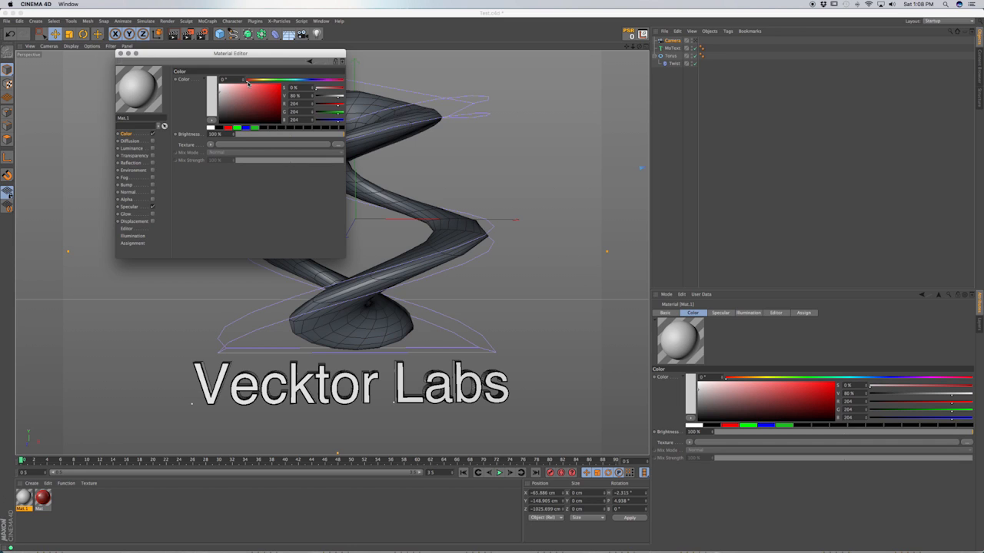
left_click_drag(248, 82, 222, 90)
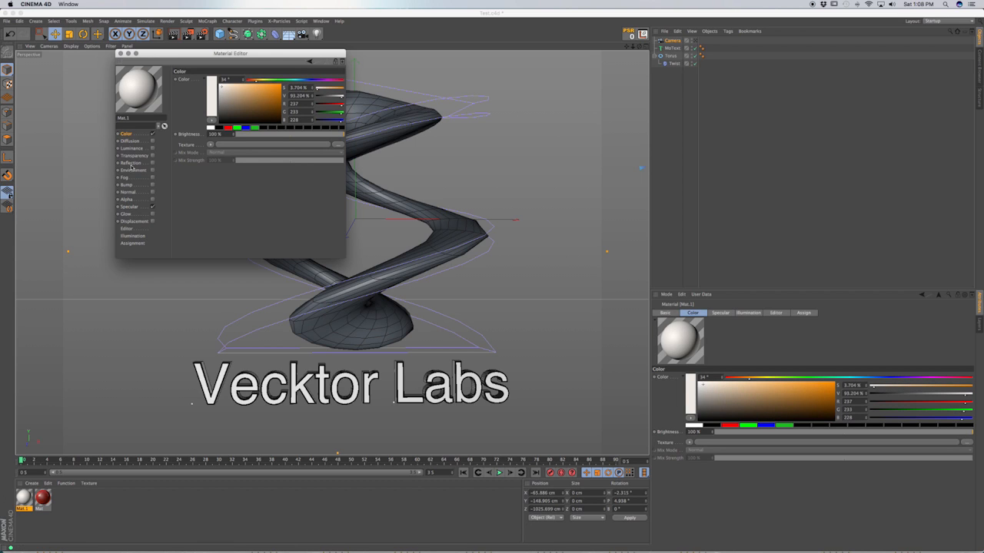
- Enable the new material's Reflection channel with a very pale orange colour at a hue of 38° and 4% brightness
left_click(152, 163)
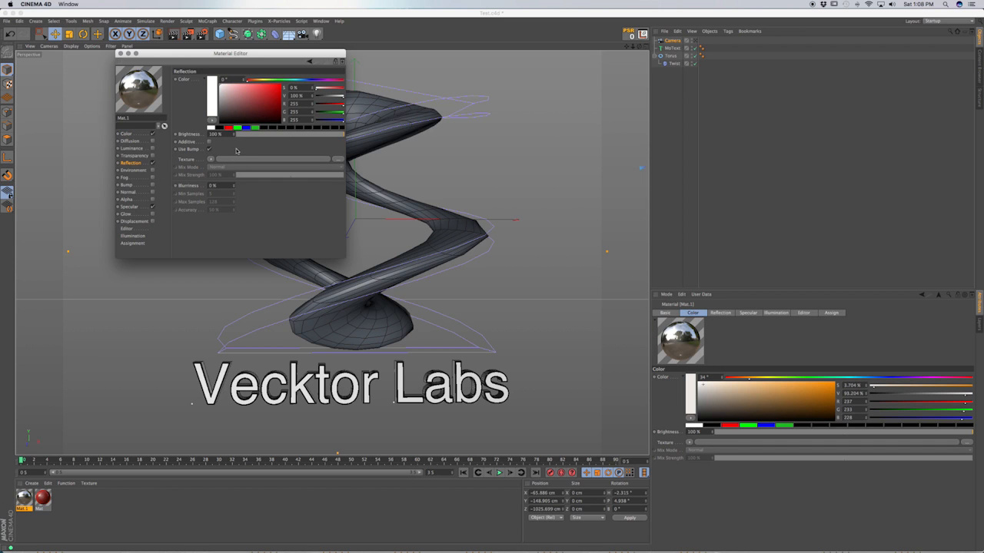
left_click_drag(248, 81, 223, 86)
left_click(223, 88)
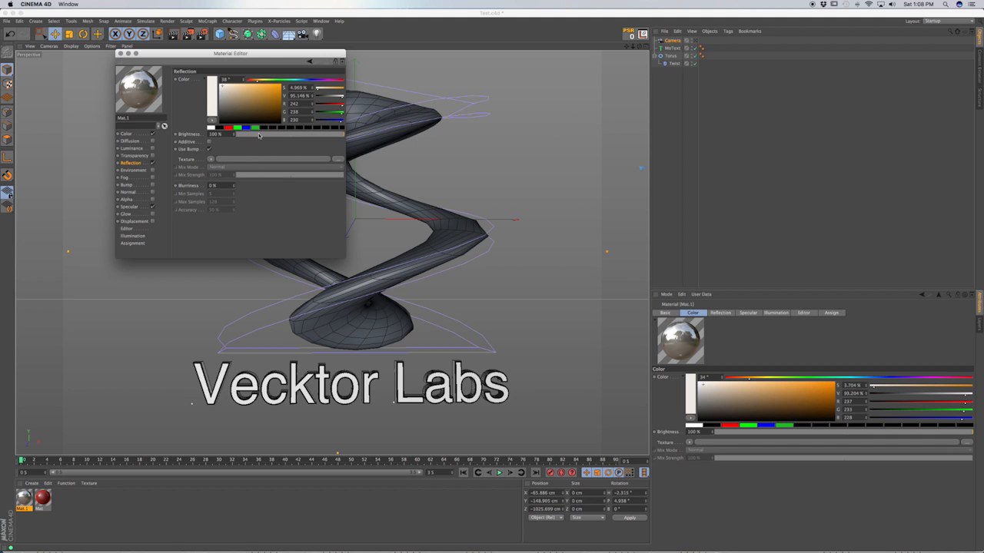
left_click_drag(287, 136, 240, 140)
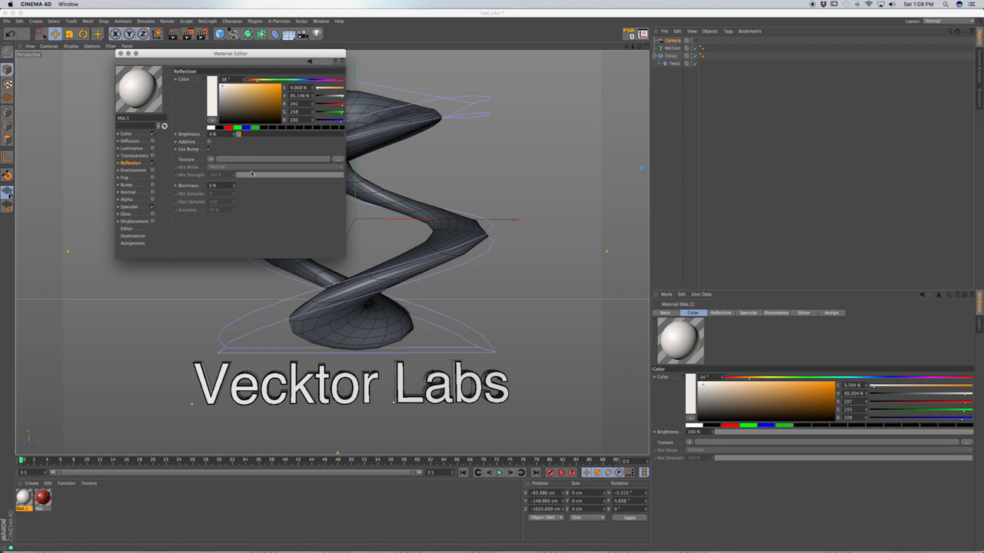
- Add a Fresnel texture to the new material's reflection with a mix strength of 5%, and save the scene
left_click(212, 159)
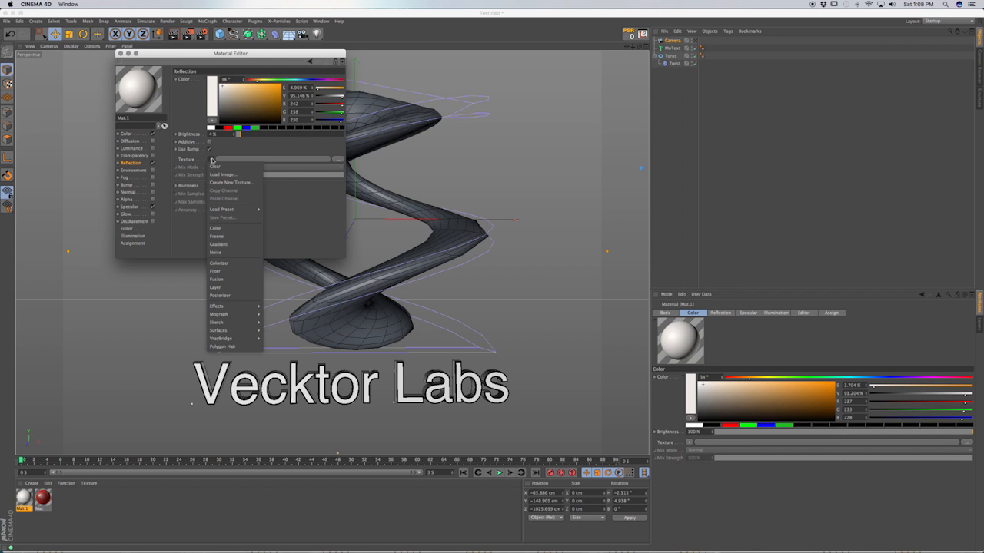
left_click(223, 236)
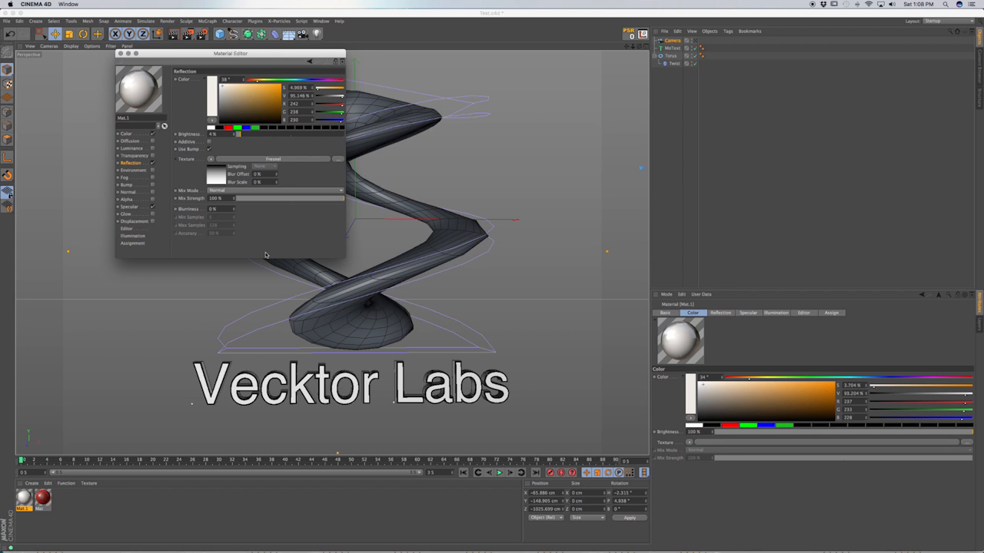
left_click(238, 201)
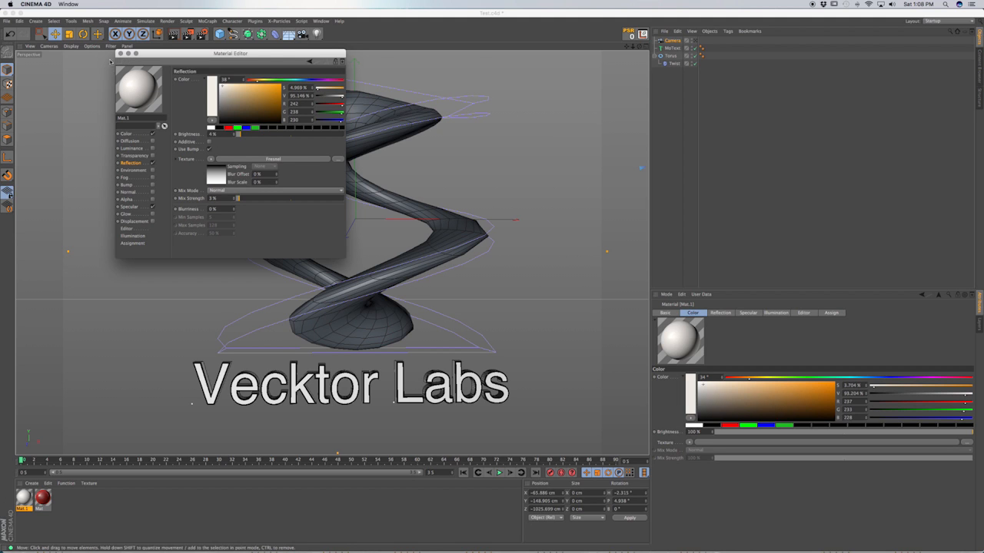
left_click(120, 53)
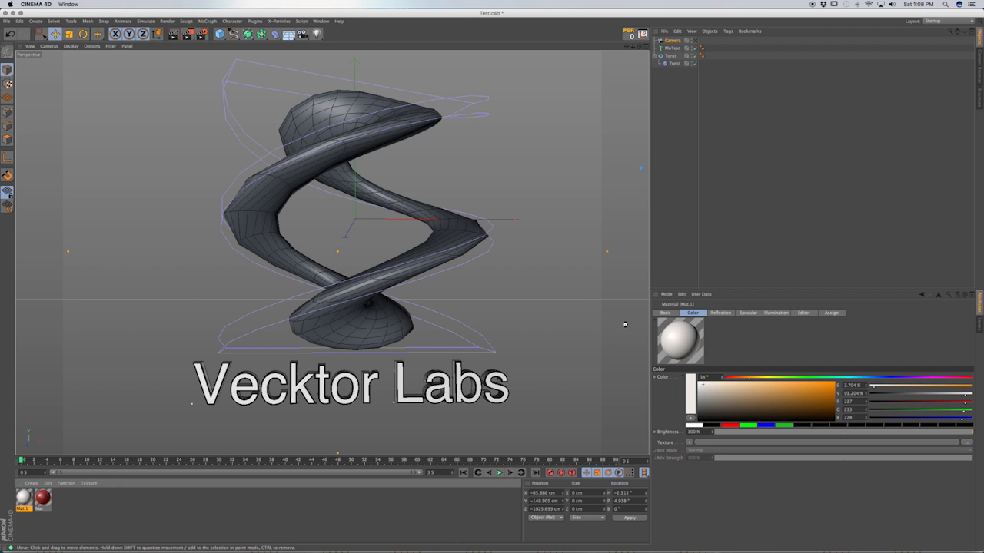
key("super+s")
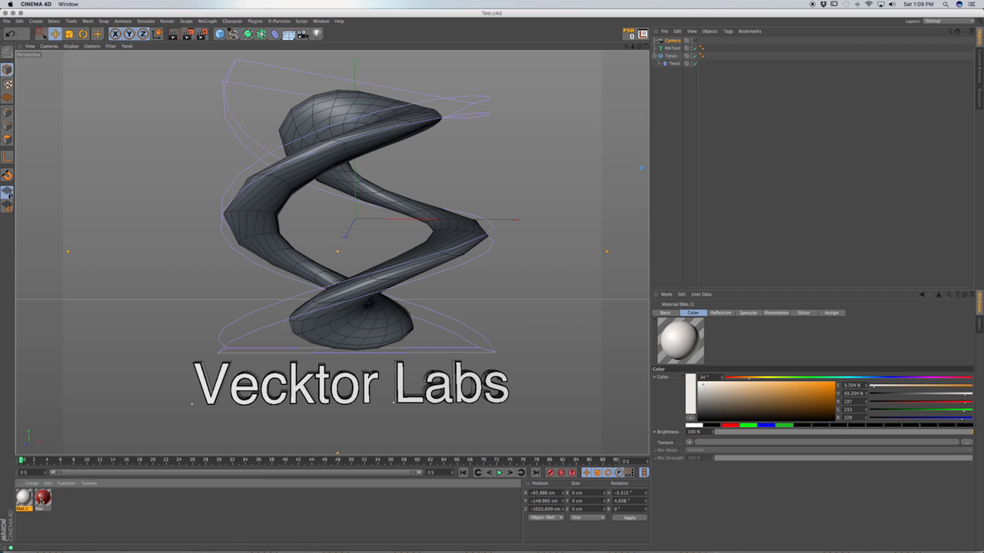
- Apply the red material to the torus and the off-white one to the MoText, and rename the materials Shape and Text respectively
left_click_drag(673, 87, 674, 56)
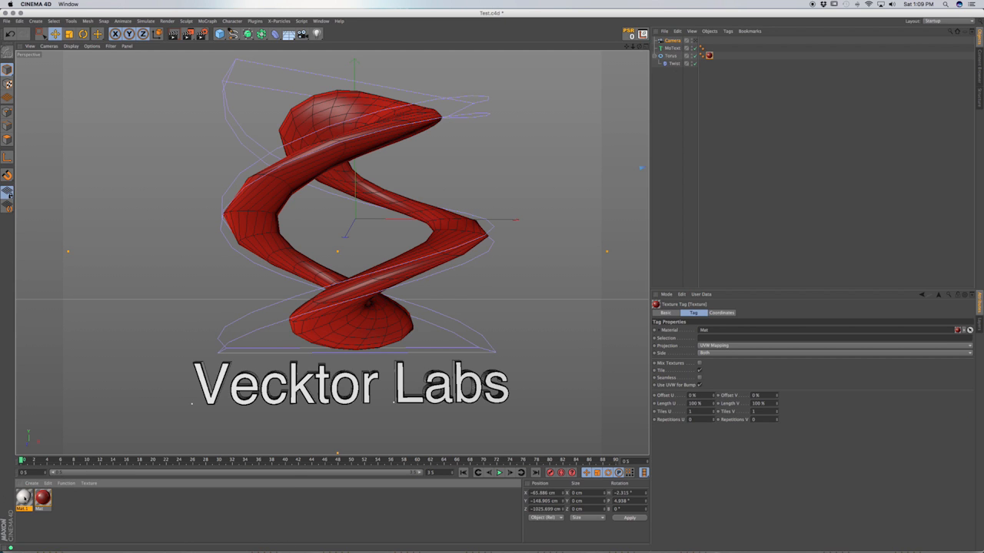
left_click_drag(23, 499, 677, 48)
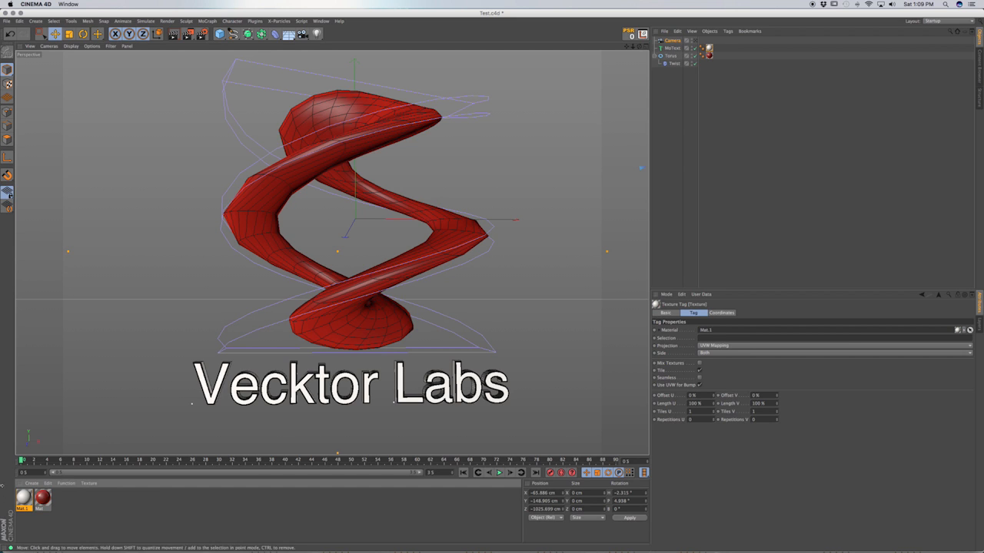
left_click(42, 499)
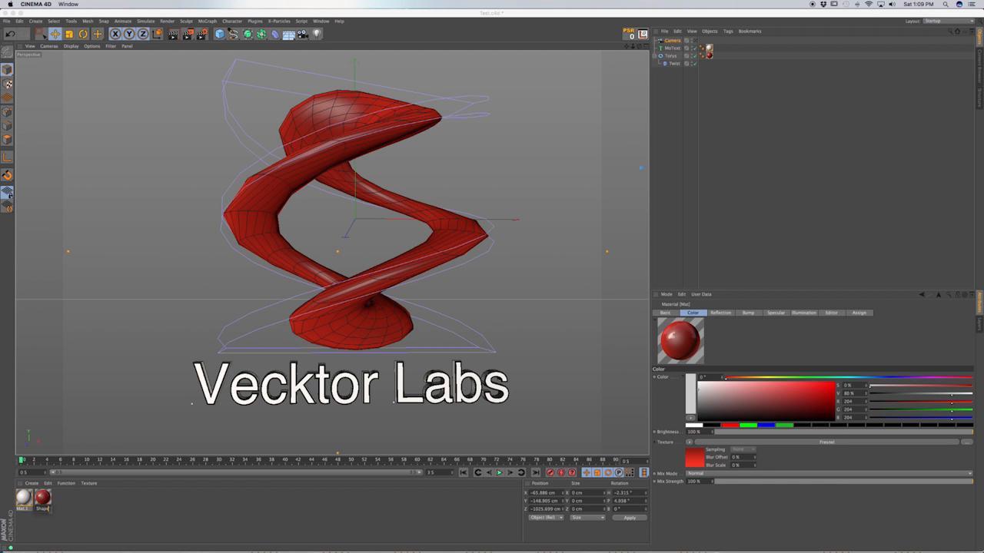
key("Return")
left_click(23, 507)
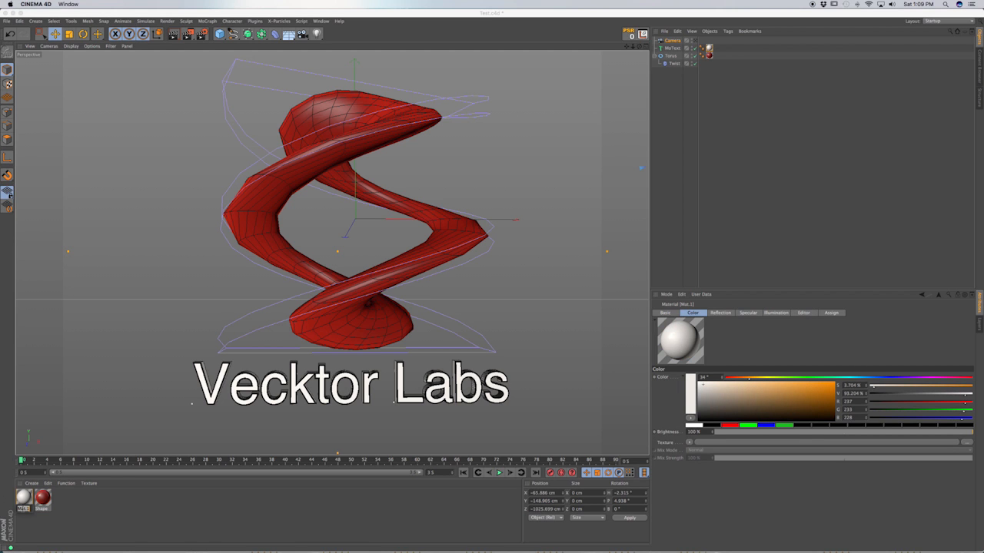
type("Text")
key("Return")
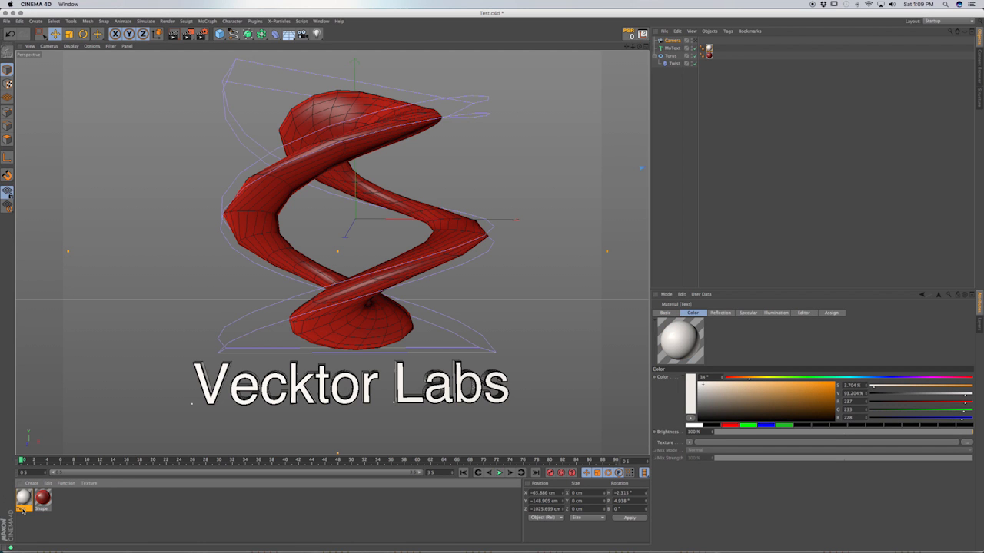
- Rename the MoText object as Text and the Torus object as Shape
left_click(672, 47)
type("Te")
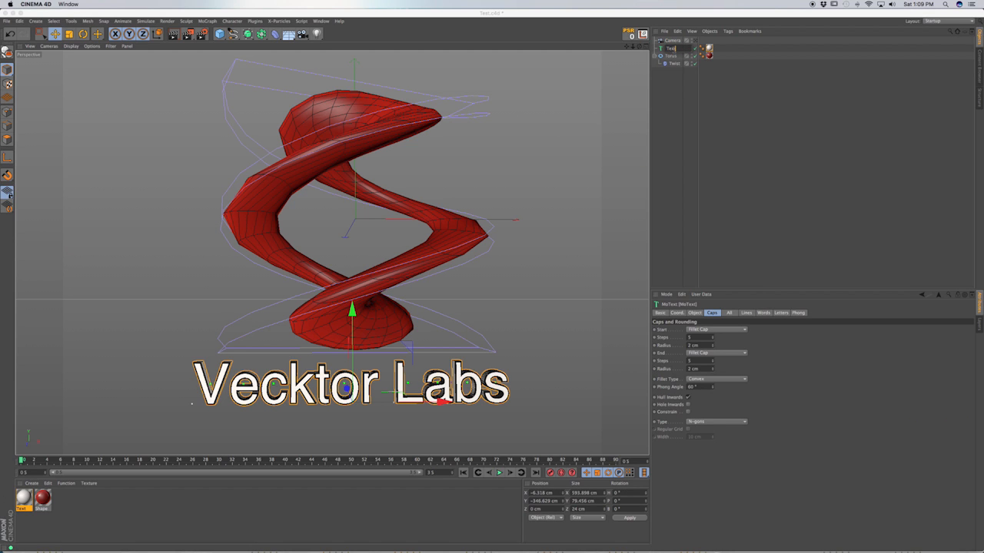
type("xt")
key("Return")
double_click(672, 56)
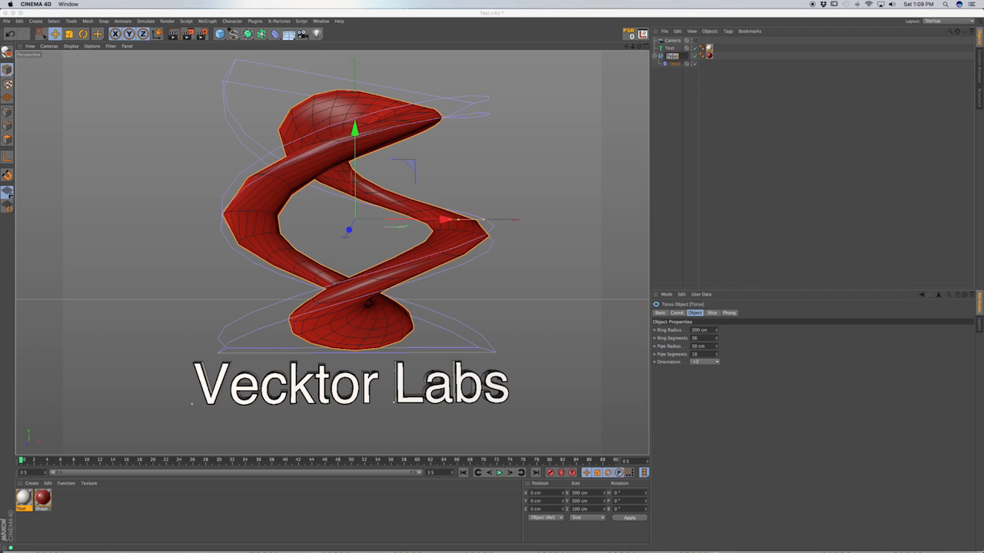
type("Shape")
key("Return")
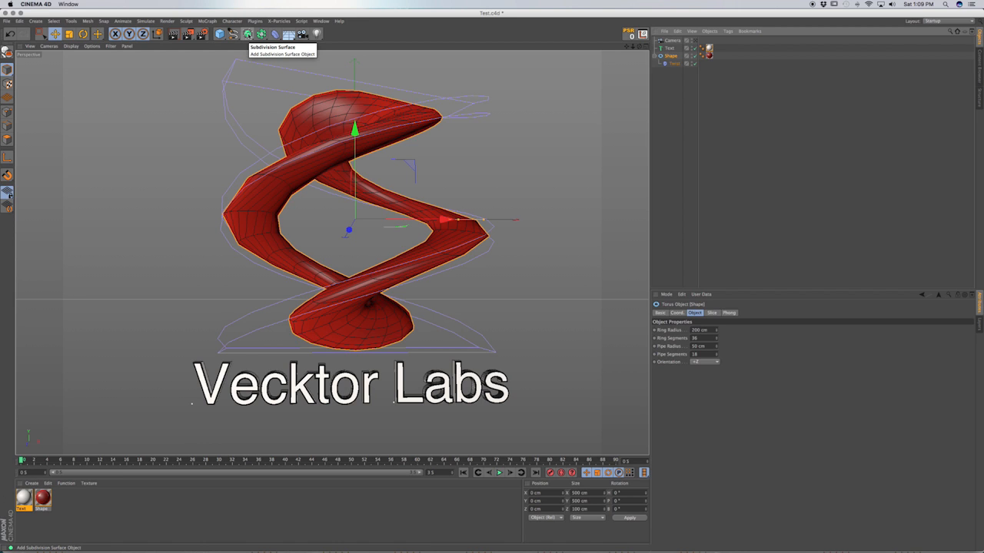
- Add a Subdivision Surface, make the Shape object its child, and rename the generator Shape Sub-D
left_click(248, 35)
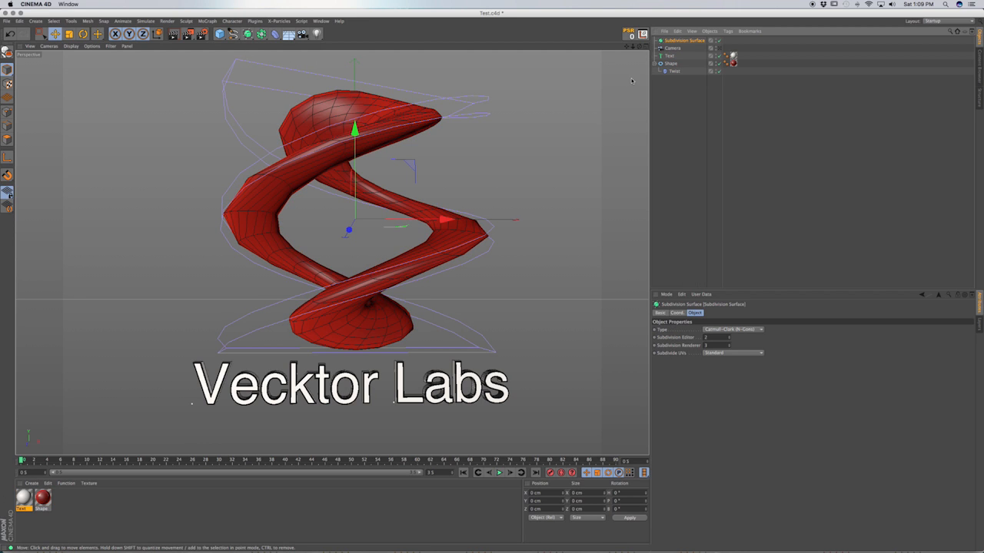
left_click_drag(672, 66, 673, 43)
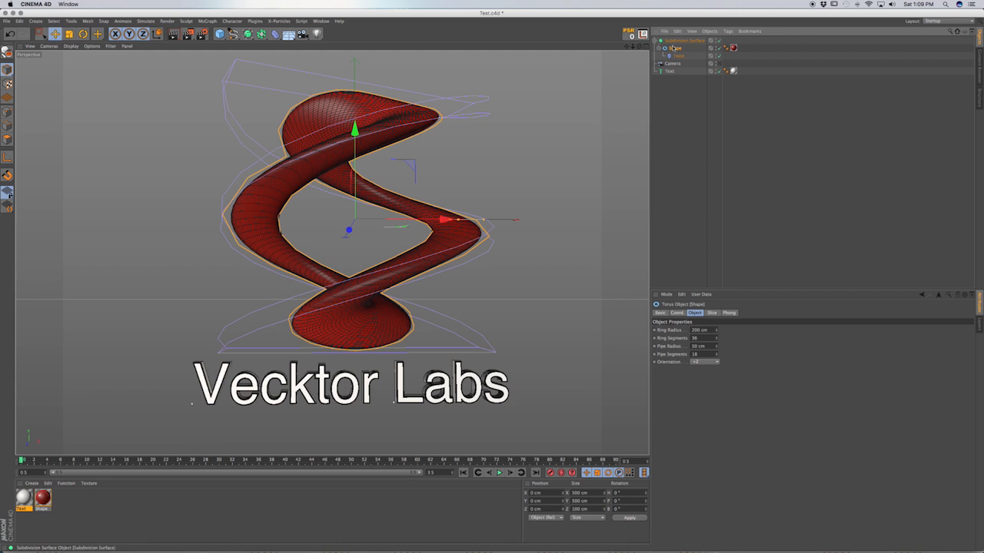
double_click(674, 41)
type("Shape S")
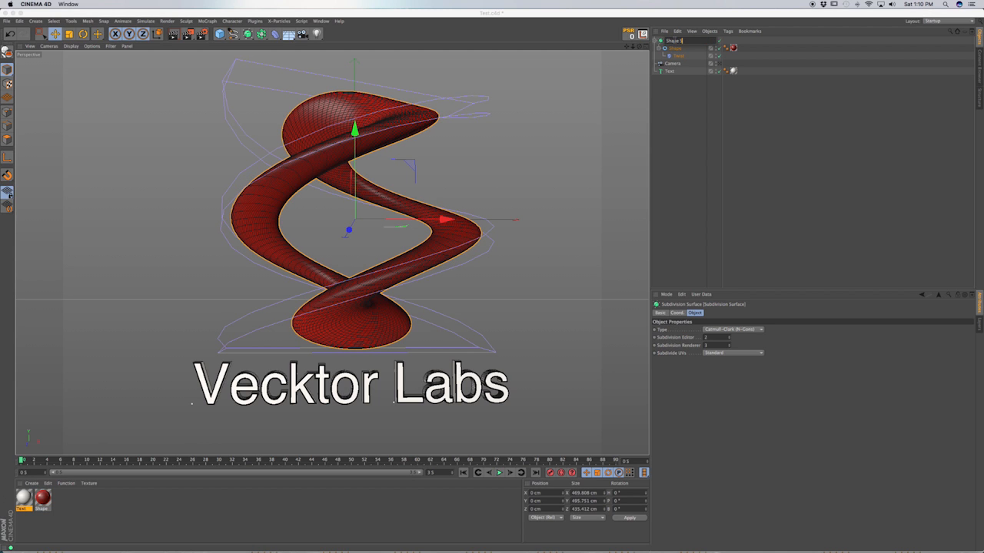
type("ub-D")
key("Return")
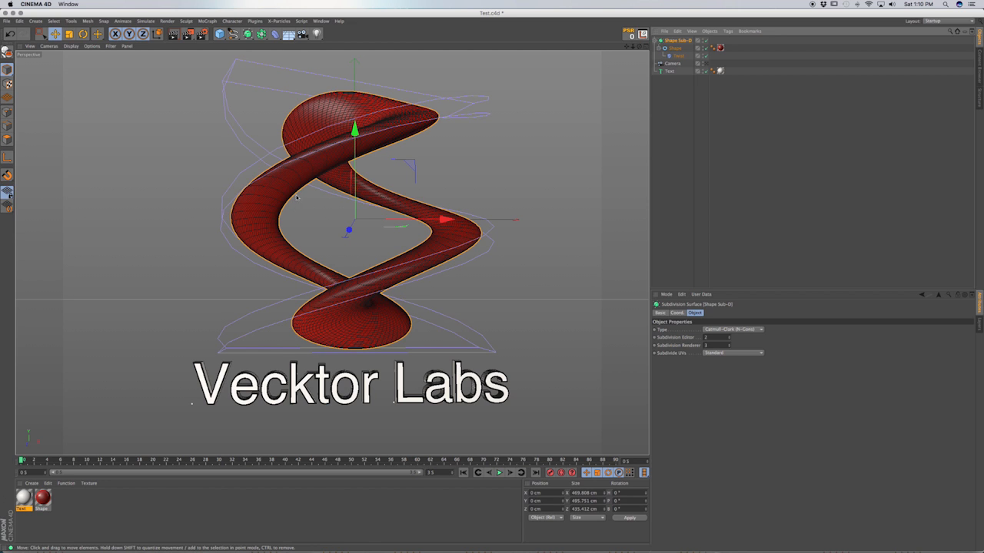
left_click(707, 64)
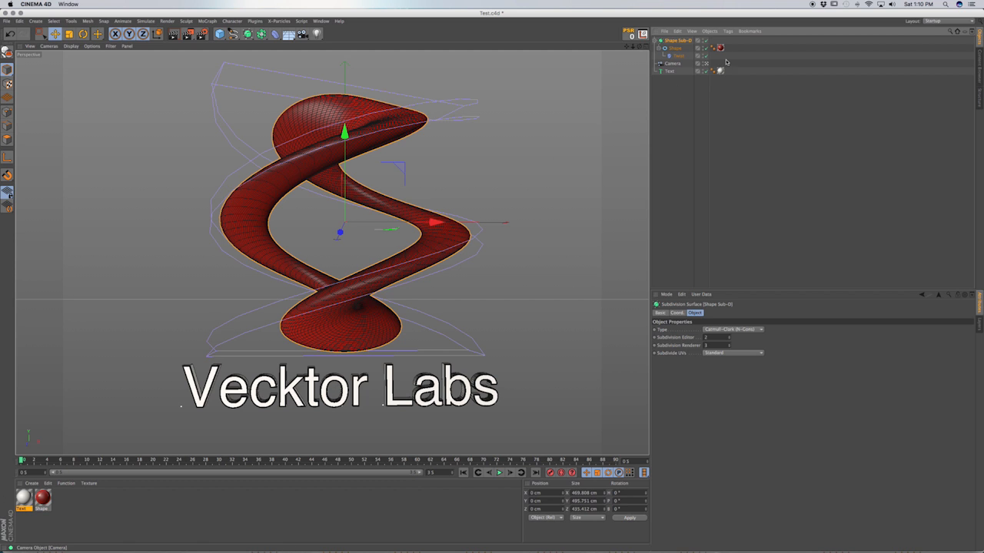
left_click(706, 65)
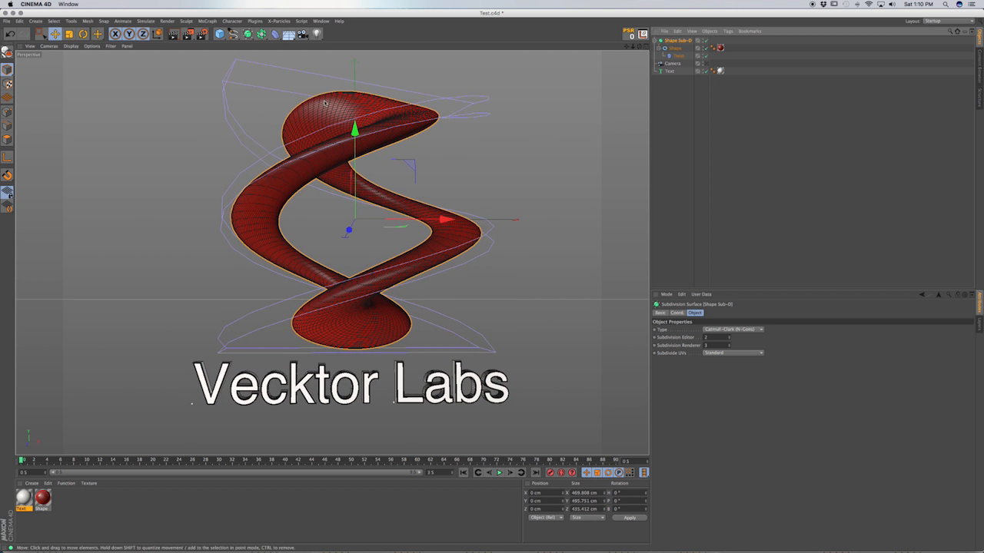
- Add an Area light with a warm off-white color at hue 38°, saturation about 5.6% and value about 93%
left_click(316, 34)
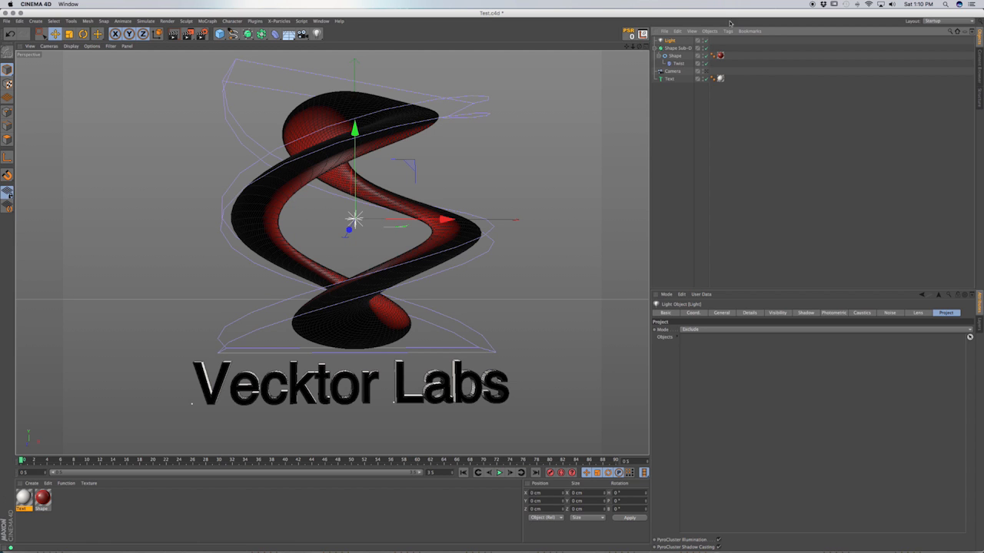
left_click(721, 314)
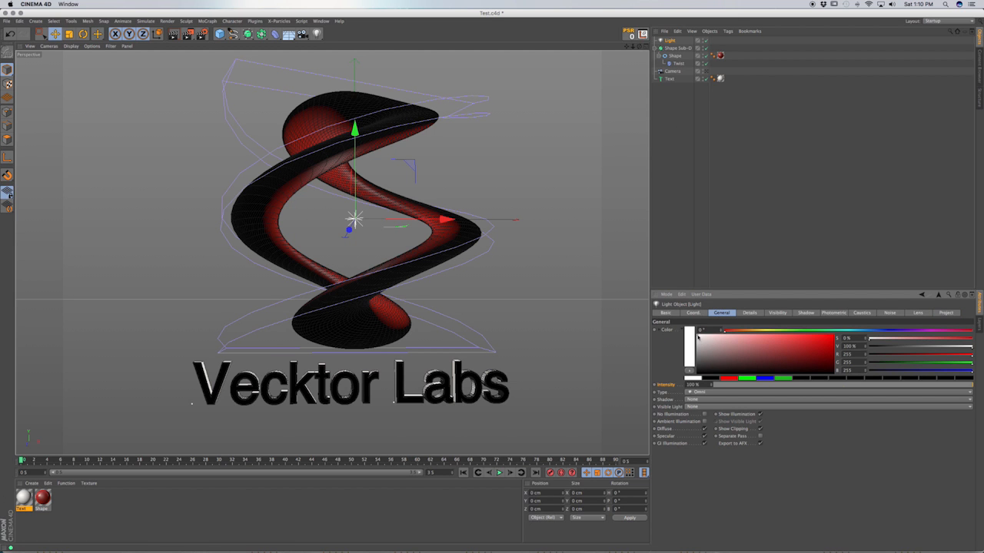
left_click(699, 338)
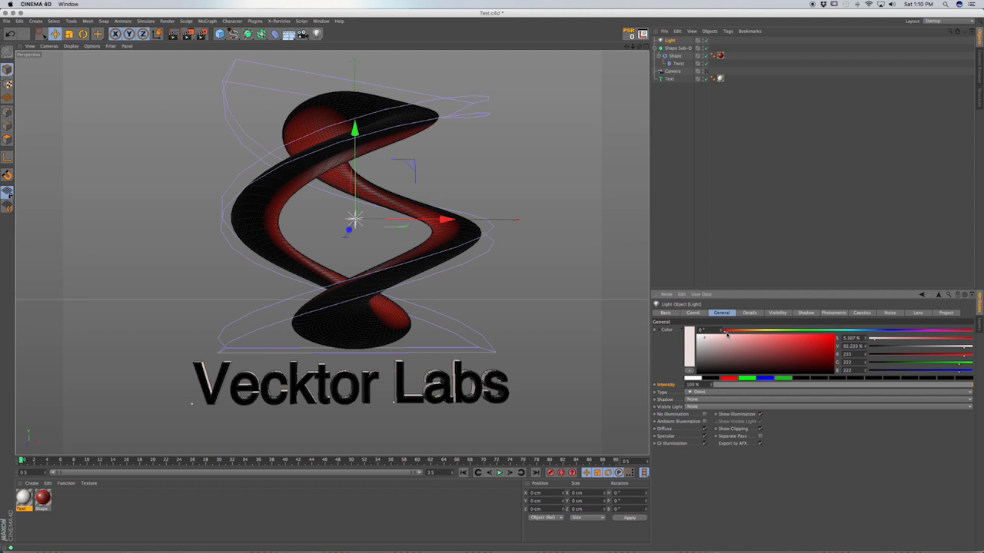
left_click_drag(726, 334, 749, 332)
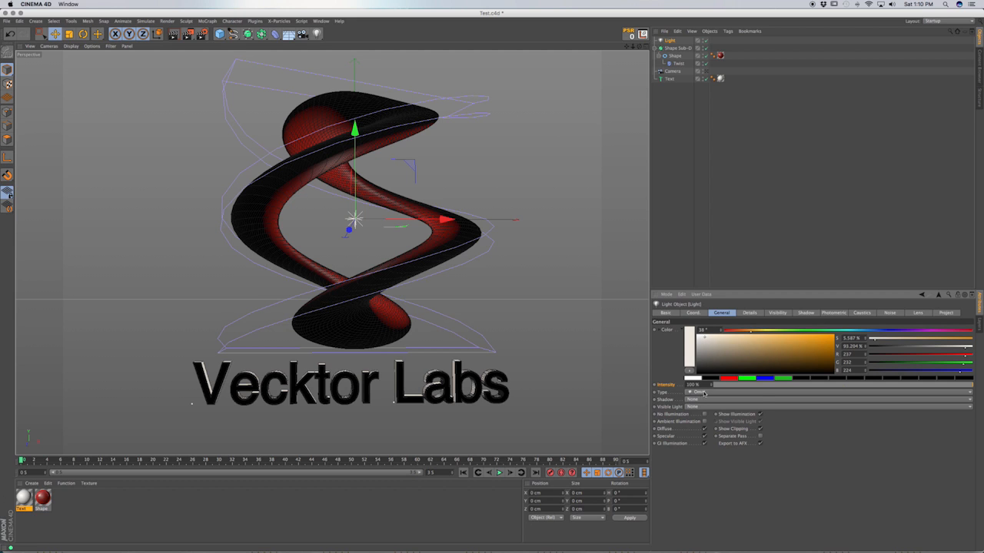
left_click(704, 393)
left_click(710, 419)
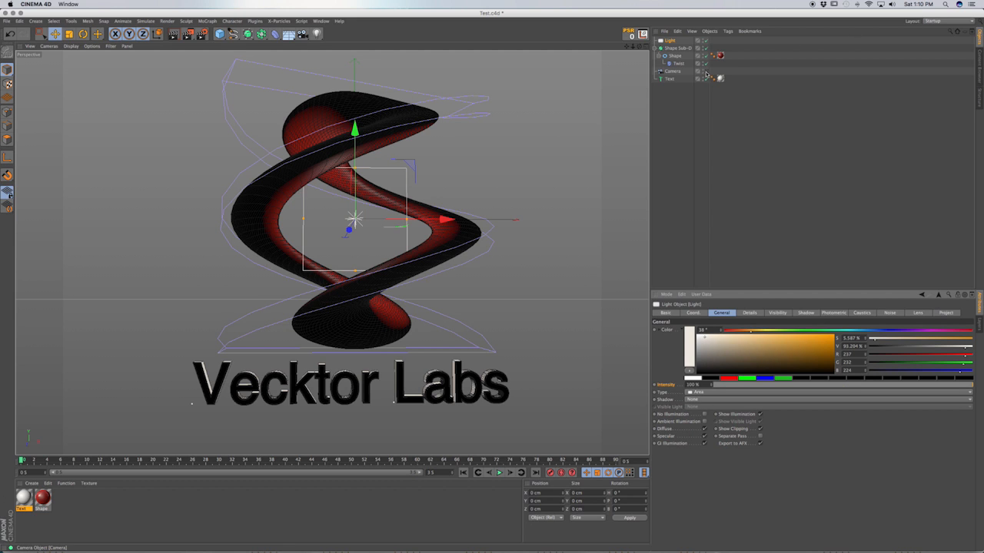
- Raise the area light above the shape to Y about 511 cm and rotate its pitch to 90°
scroll(438, 234, "down", 5)
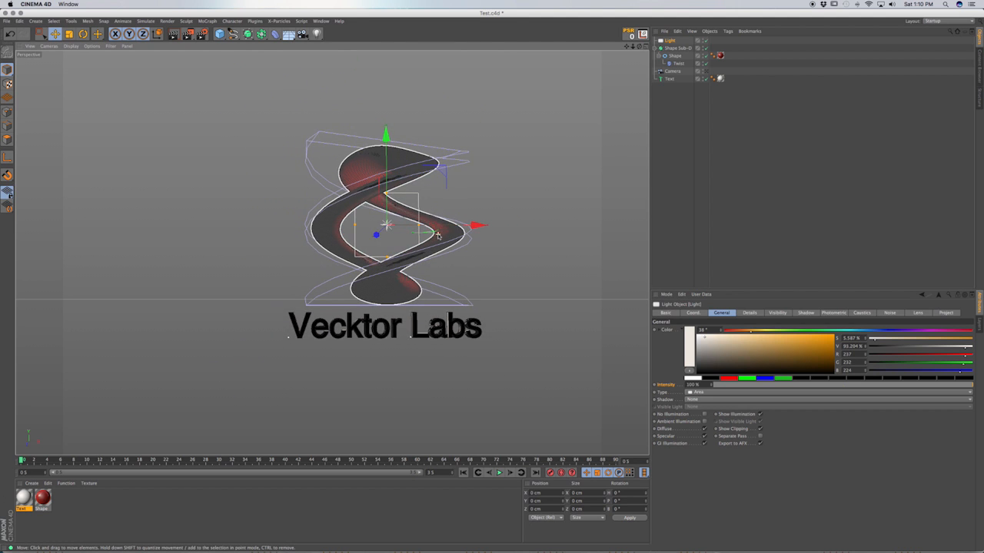
scroll(438, 236, "down", 1)
middle_click_drag(439, 237, 418, 313, "alt")
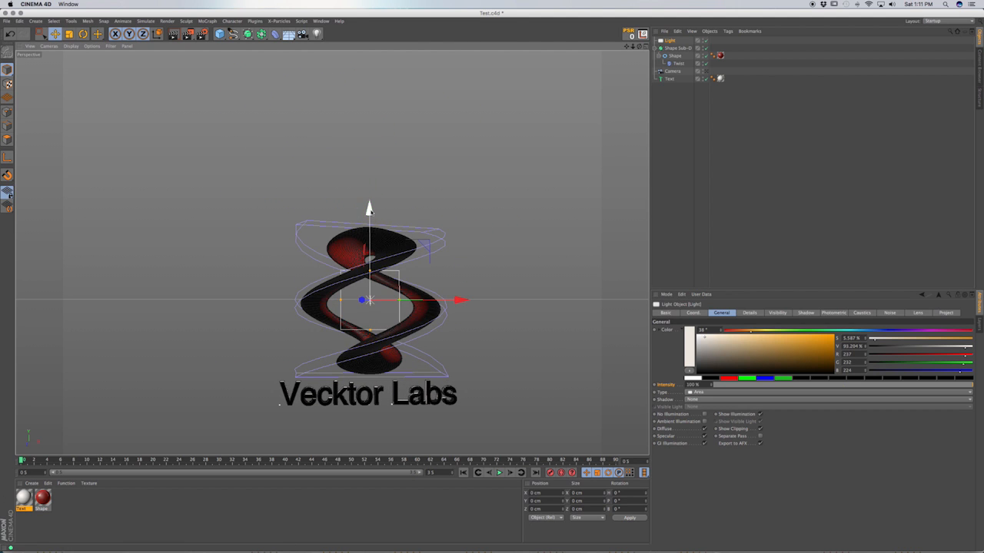
left_click_drag(372, 277, 378, 240)
key("r")
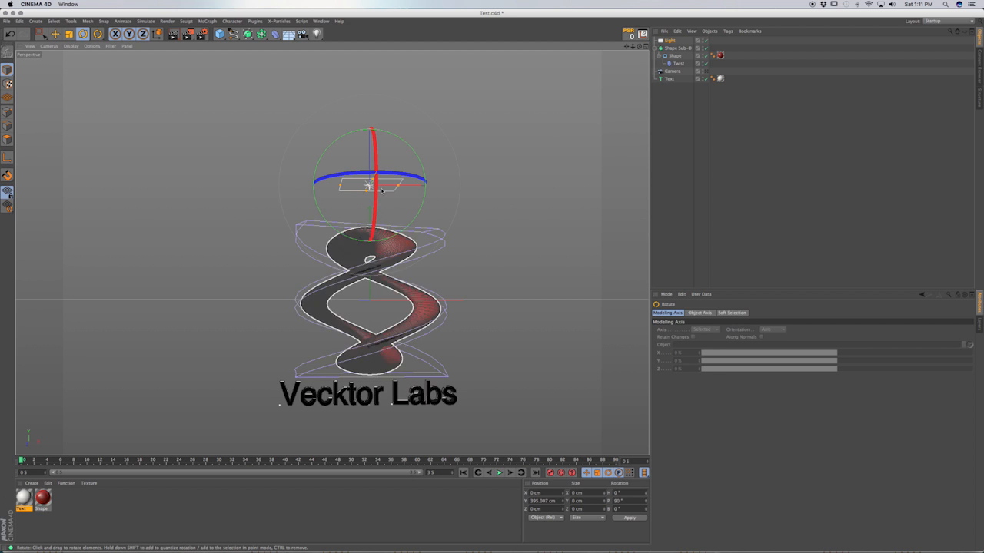
key("e")
left_click_drag(380, 162, 379, 123)
- Enlarge the area light so it extends well beyond the shape's width, and raise it to Y about 550 cm
key("t")
left_click_drag(435, 177, 607, 178)
left_click_drag(413, 190, 595, 230)
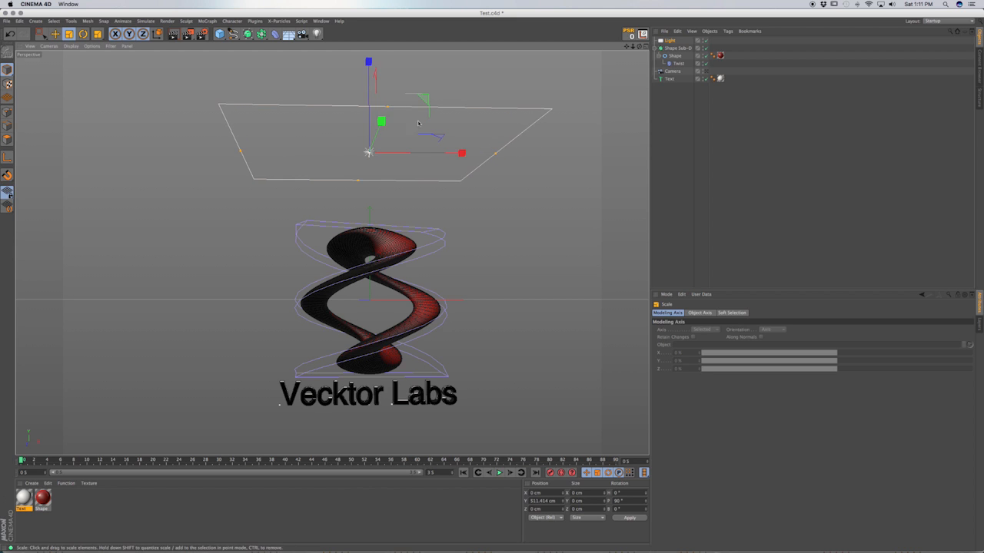
key("e")
mouse_move(369, 69)
left_mouse_down()
mouse_move(369, 50)
mouse_move(369, 65)
left_mouse_up()
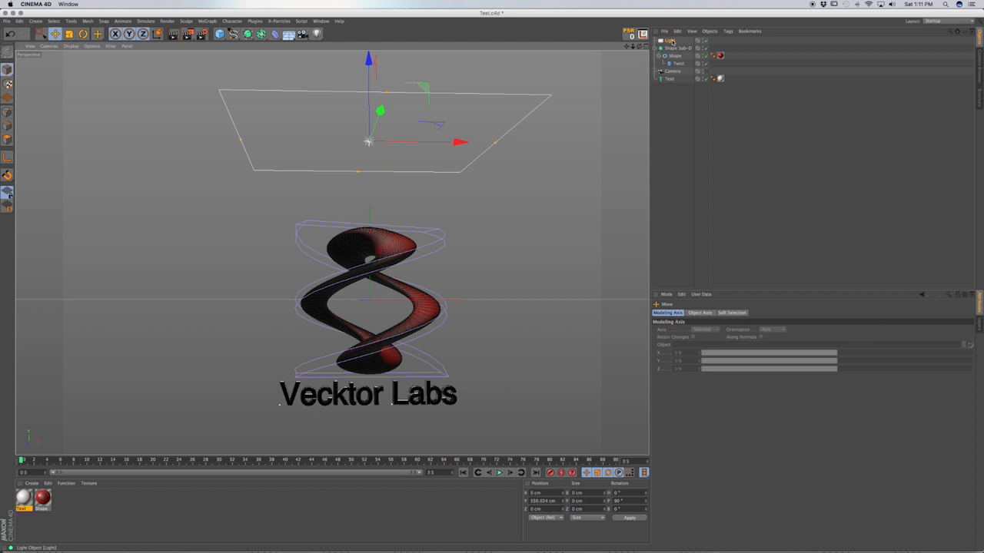
- Rename the area light as Overhead
left_click(671, 40)
type("Overhead")
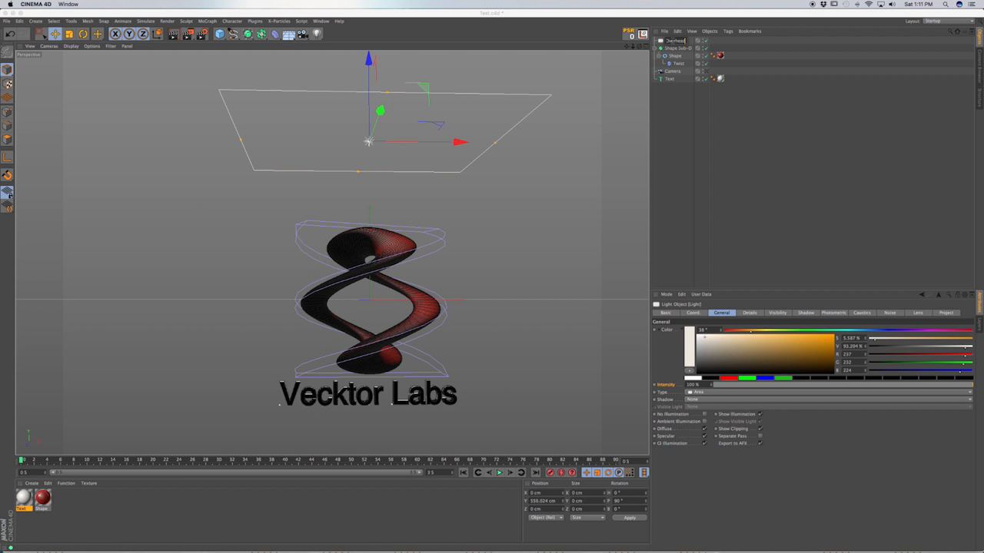
key("Return")
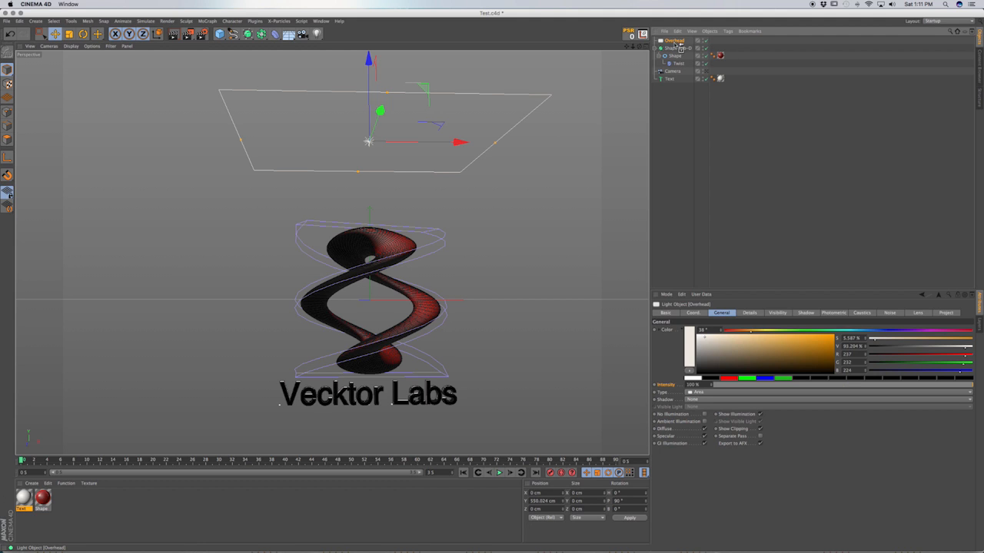
- Duplicate the Overhead light and change the copy's type to Omni
left_click_drag(678, 44, 687, 48, "ctrl")
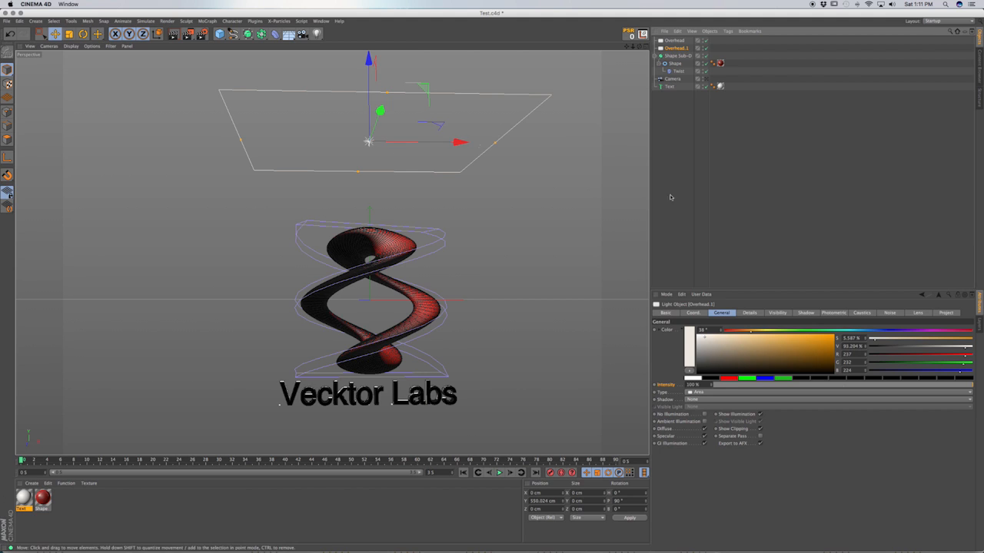
left_click(703, 393)
left_click(704, 400)
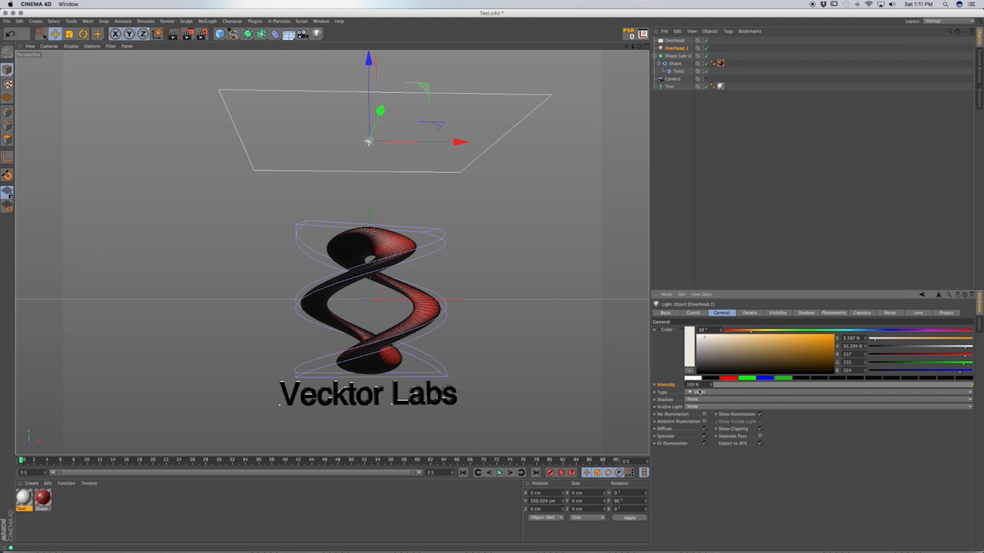
- Move the omni light to the upper right of the shape, at X about 684, Y about 465 and Z about -105 cm
left_click_drag(369, 68, 368, 156)
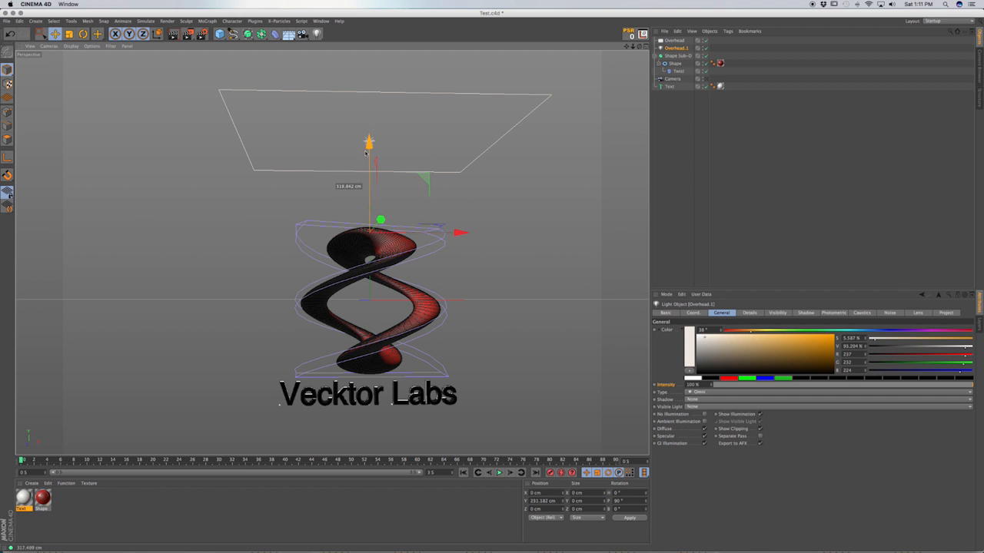
left_click_drag(459, 235, 650, 236)
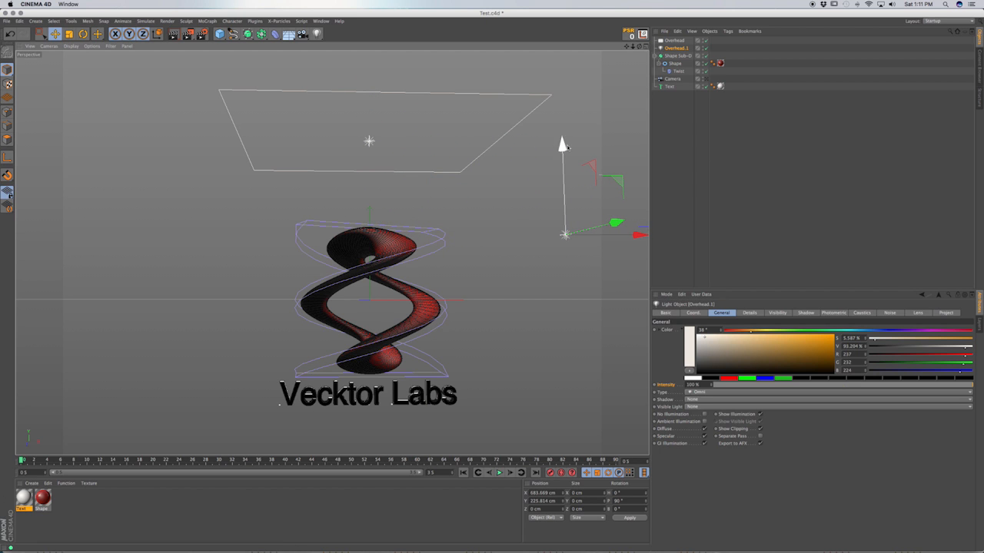
left_click_drag(559, 145, 567, 83)
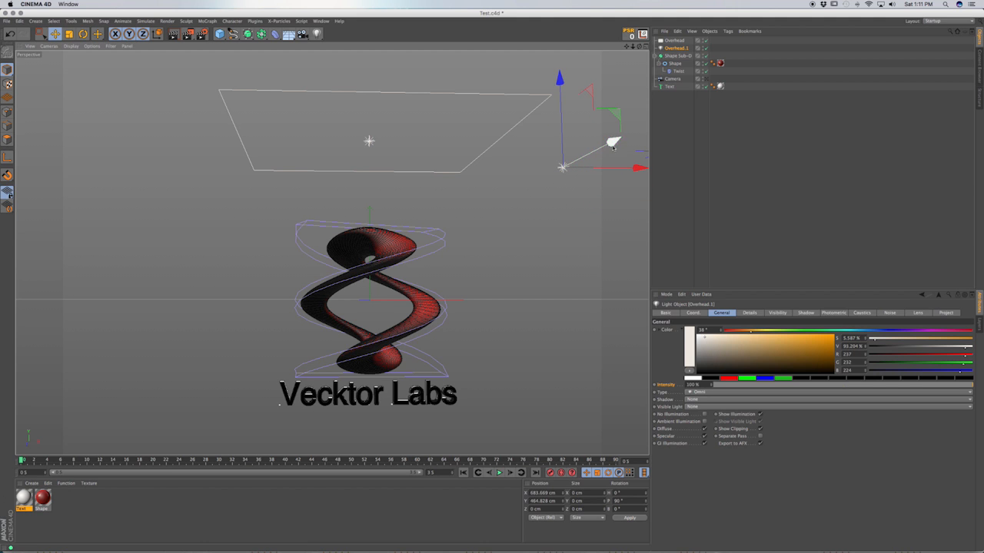
left_click_drag(613, 162, 631, 142)
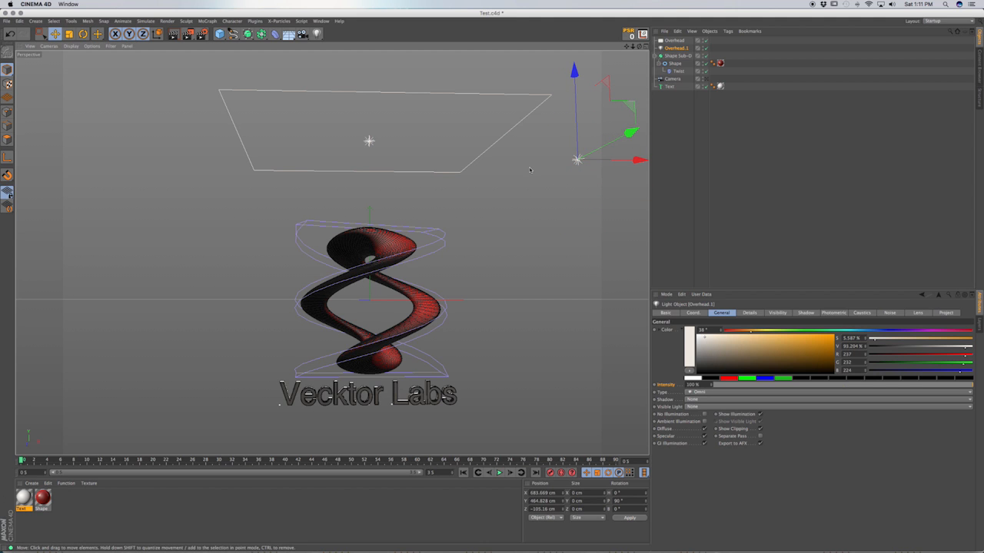
- In the top view, reposition the omni light in front and to the right of the shape, at X about 607 and Z about -295 cm
key("F2")
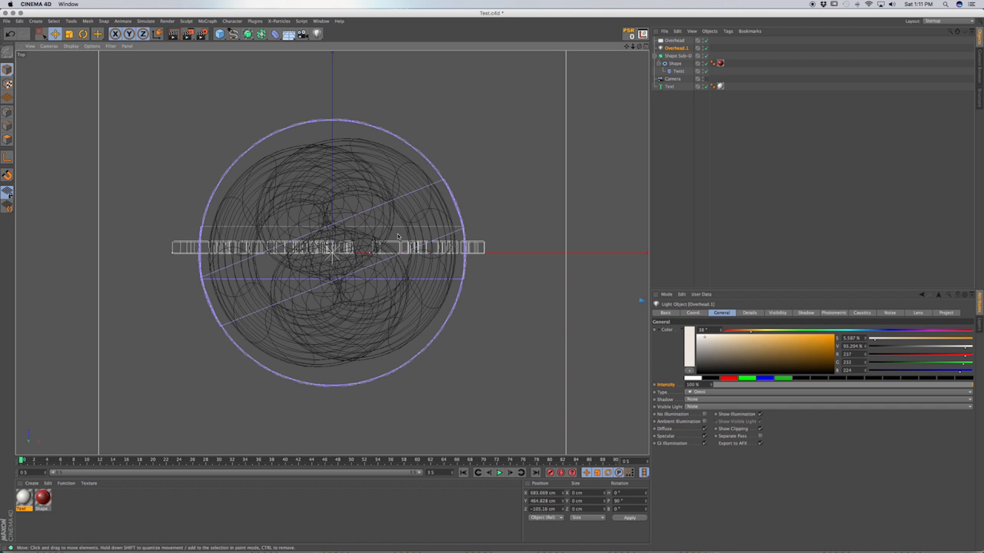
scroll(391, 286, "down", 2)
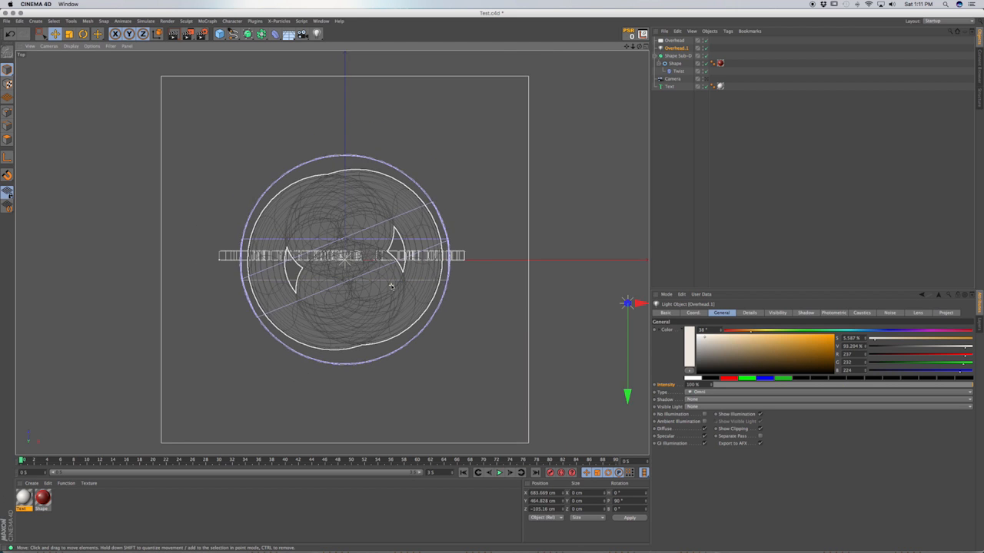
scroll(391, 286, "down", 3)
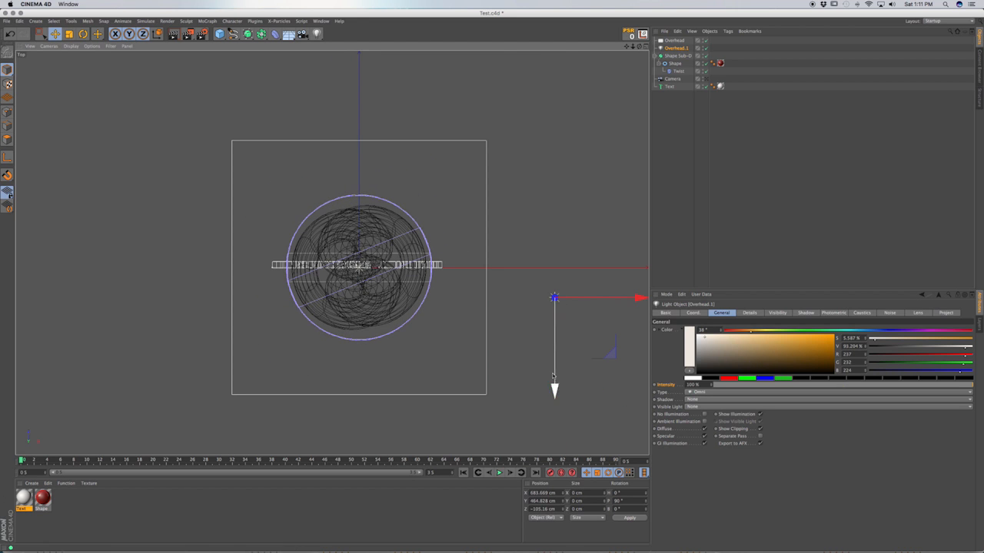
left_click_drag(612, 354, 593, 405)
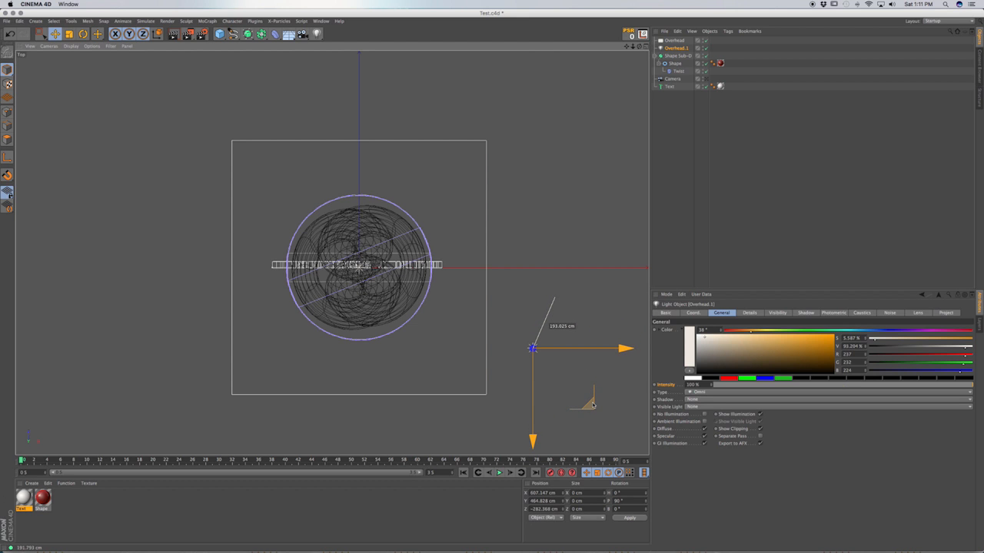
scroll(593, 405, "up", 1)
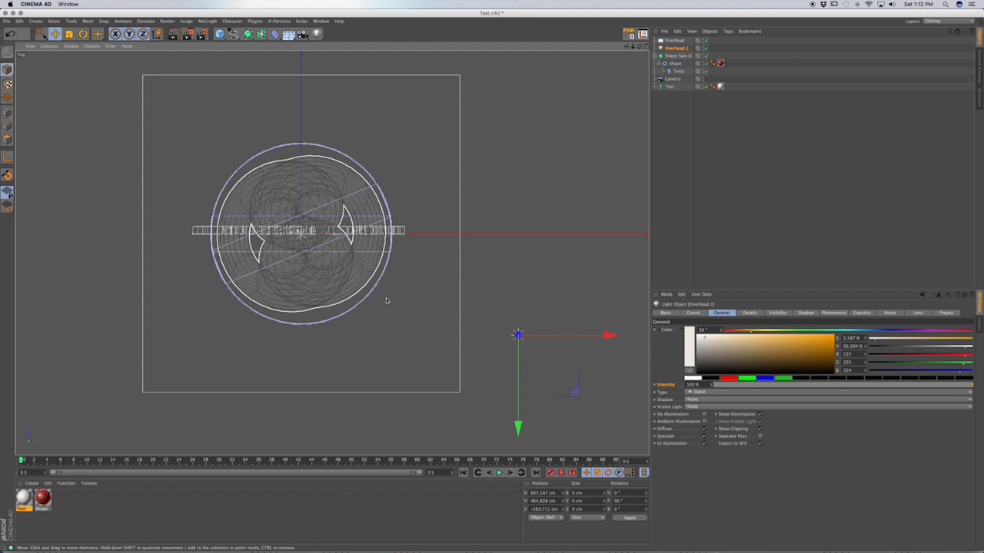
left_click_drag(518, 428, 518, 432)
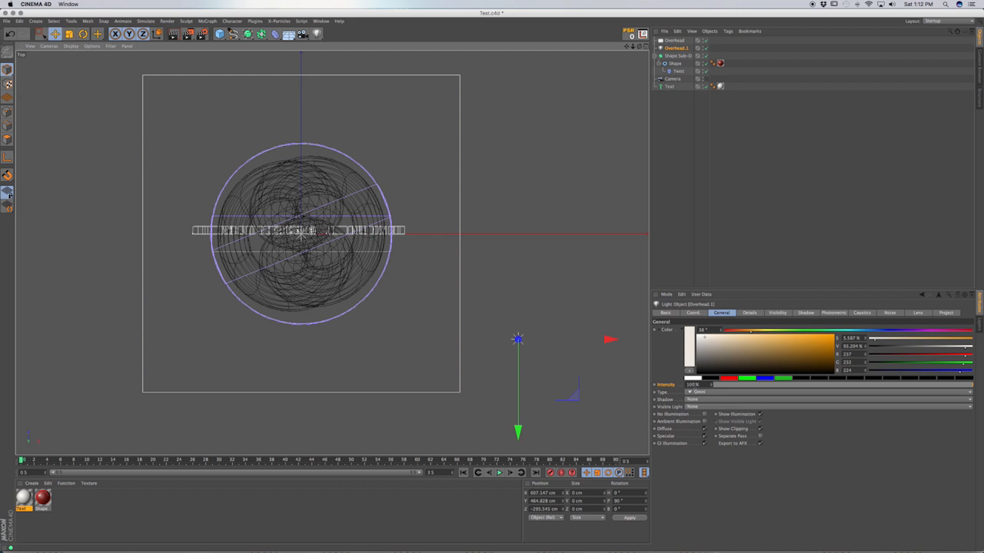
- Set the omni light's intensity to 65% and its shadow to Shadow Maps (Soft)
left_click_drag(696, 385, 672, 383)
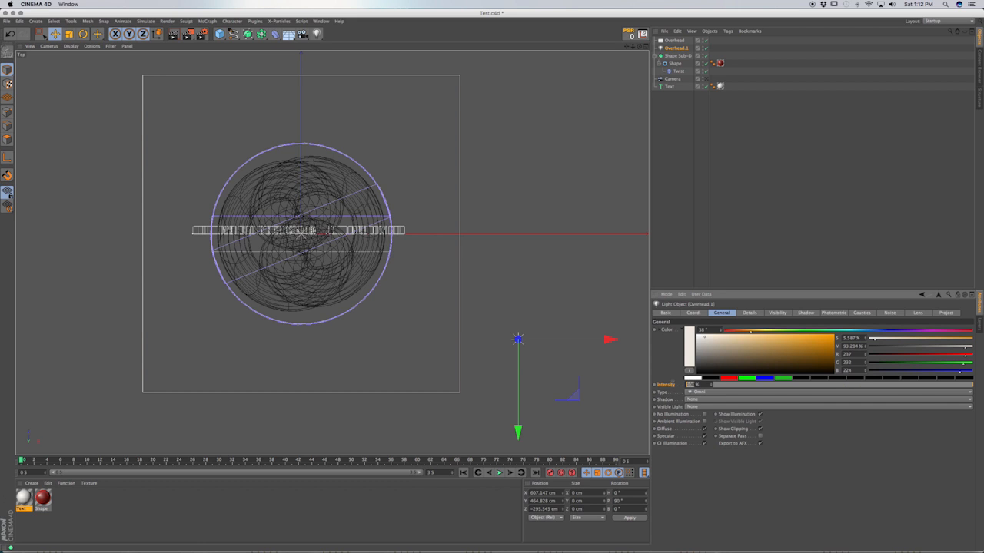
type("65")
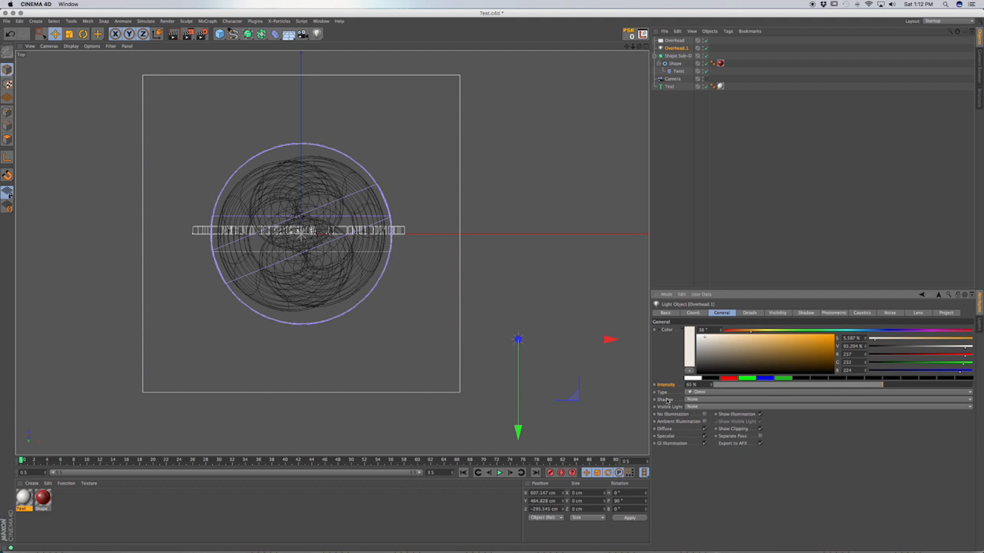
left_click(697, 400)
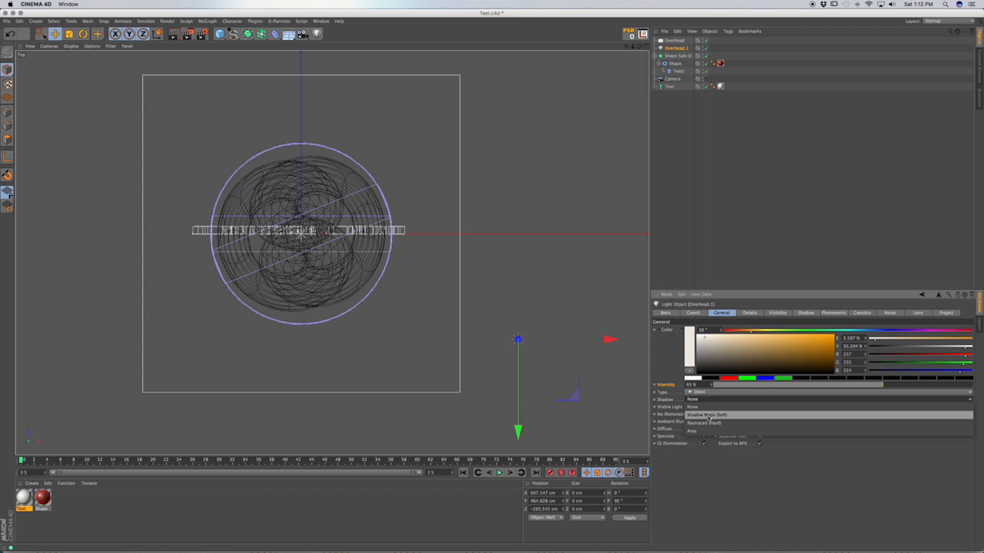
left_click(708, 416)
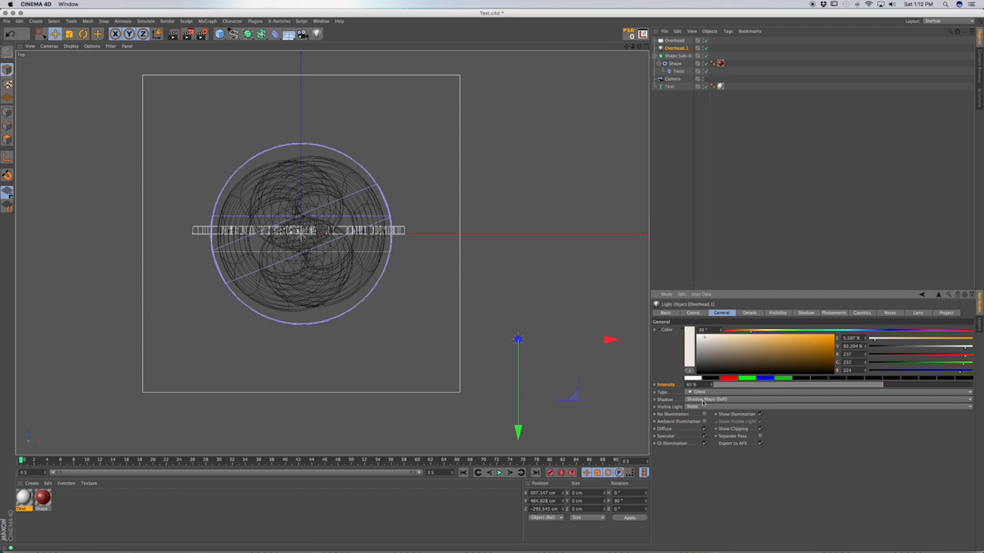
- Set the Overhead light's shadow to Shadow Maps (Soft)
left_click(674, 41)
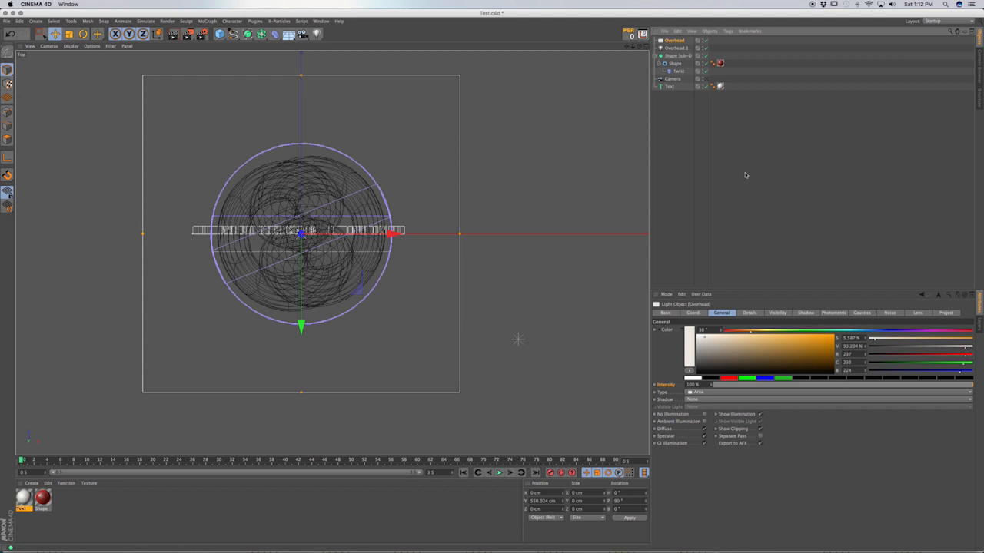
left_click(701, 400)
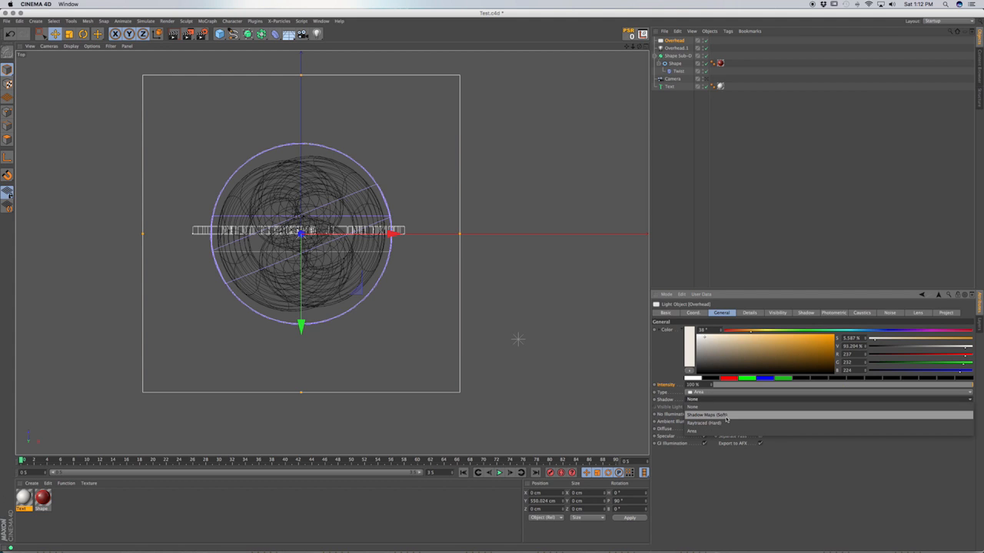
left_click(731, 415)
- Rename the omni light as Right
left_click(676, 47)
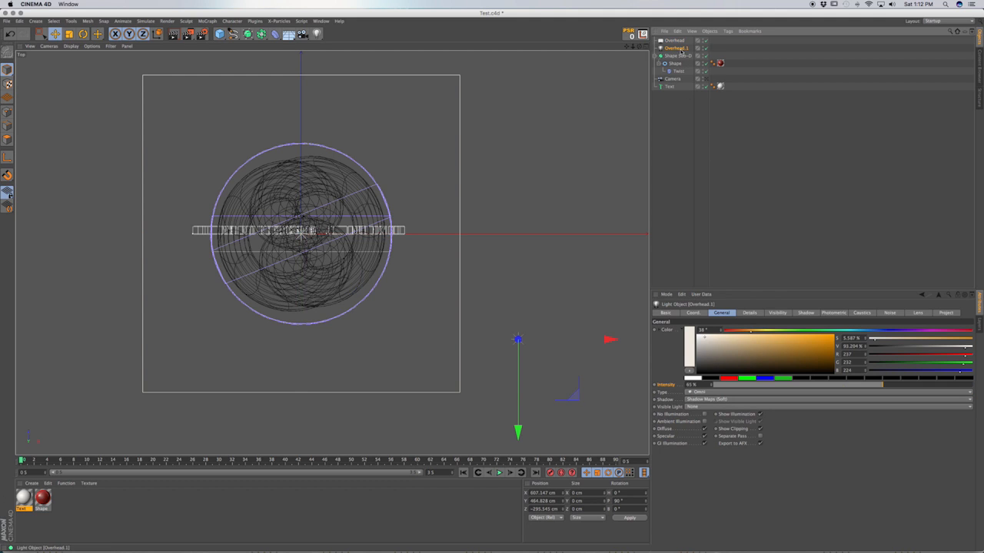
double_click(678, 49)
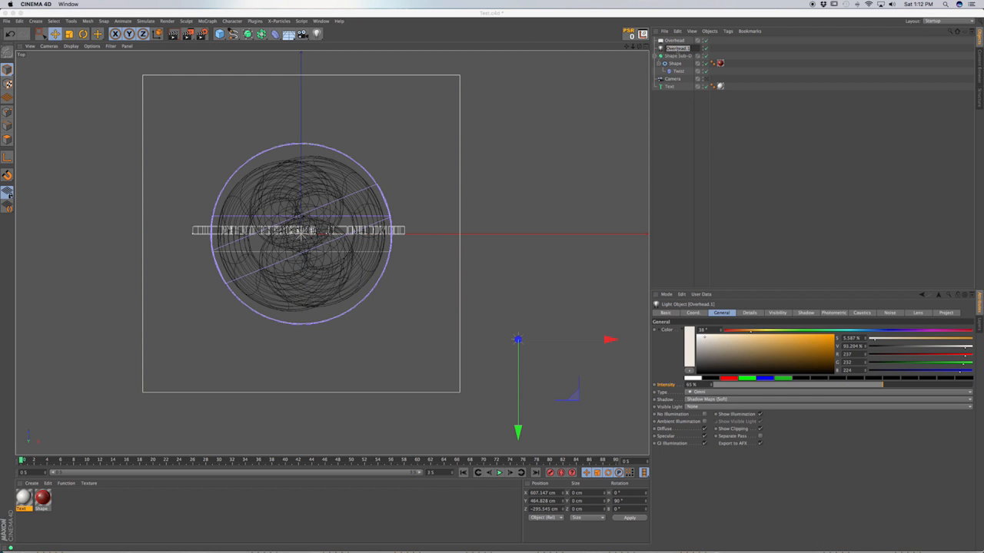
type("Right")
key("Return")
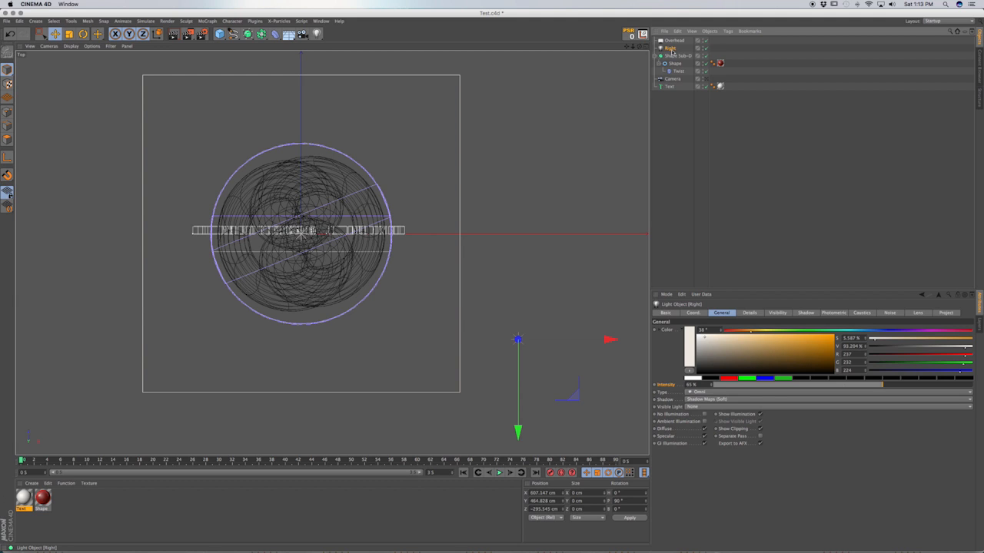
- Duplicate the Right light and rename the copy Bottom
left_click_drag(672, 50, 676, 53, "ctrl")
double_click(673, 56)
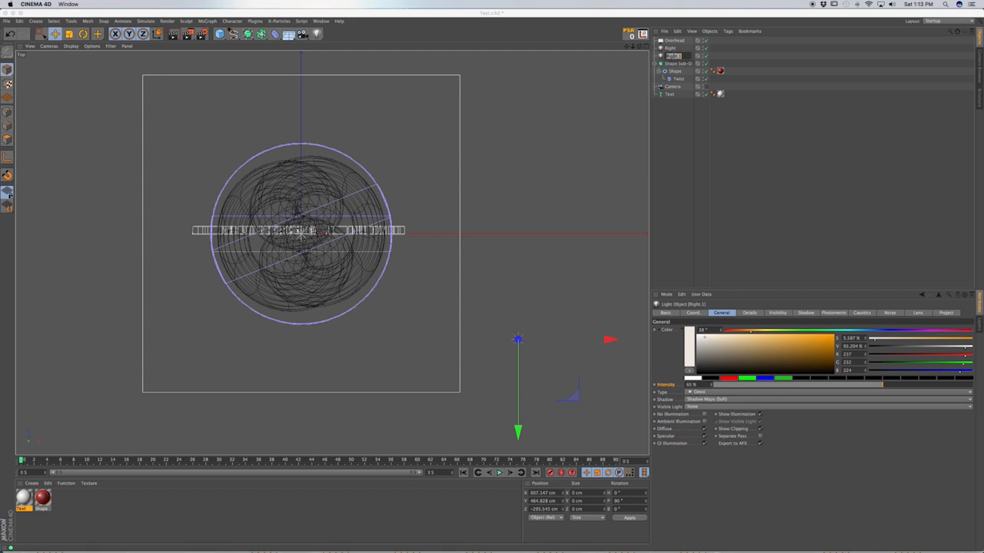
type("L")
type("ottom")
key("Return")
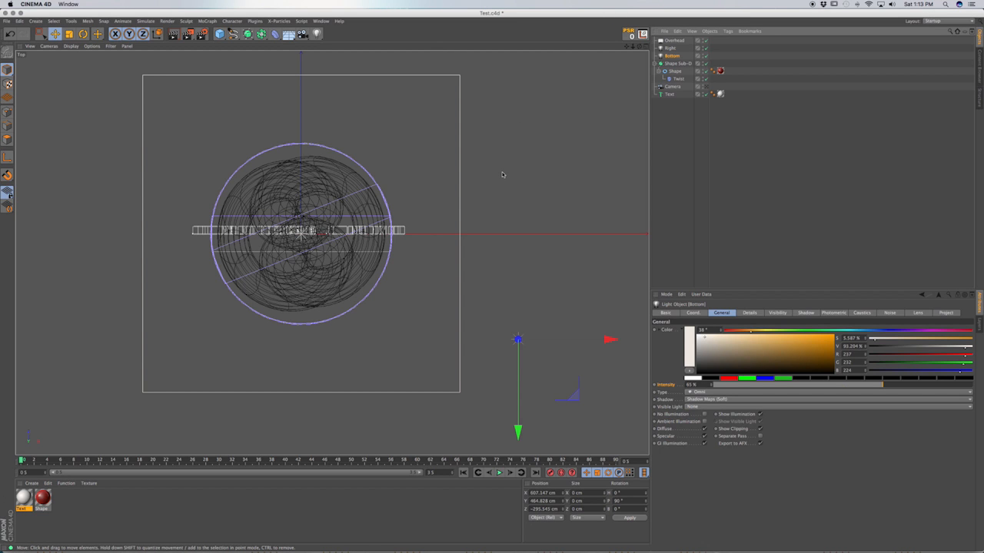
- Move the Bottom light to the scene's centre line beneath the torus, at about X 0 cm and Y -349 cm
key("F4")
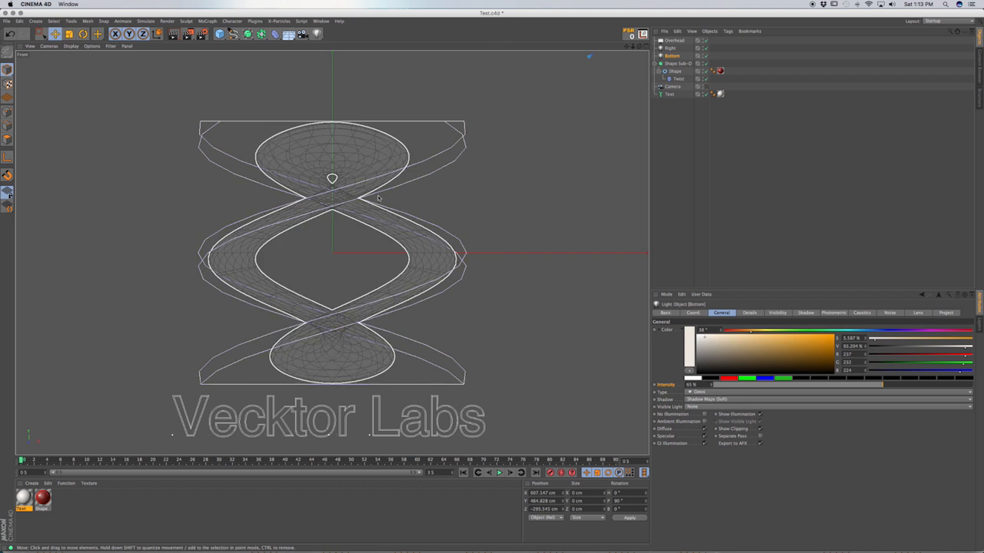
scroll(415, 152, "down", 5)
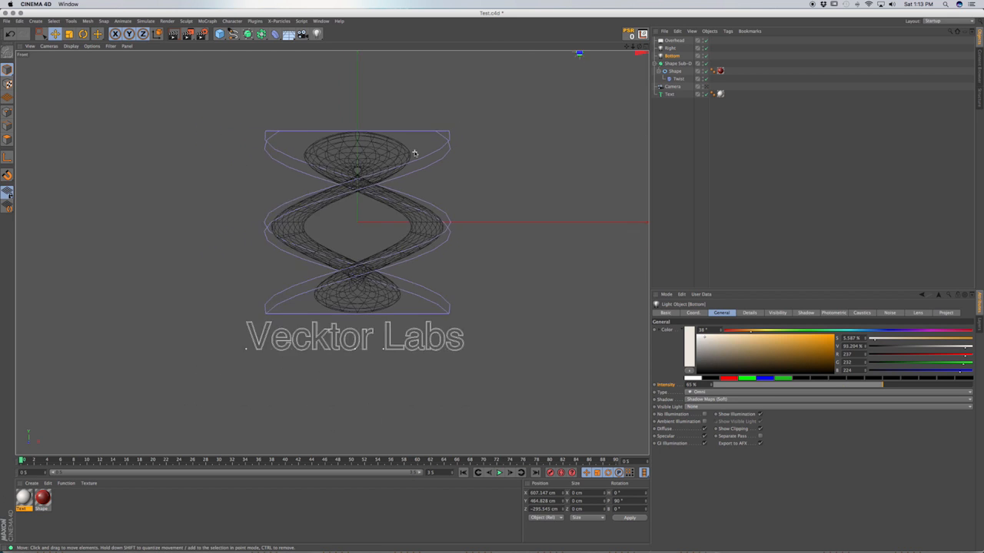
left_click_drag(529, 61, 529, 262)
left_click_drag(621, 284, 469, 278)
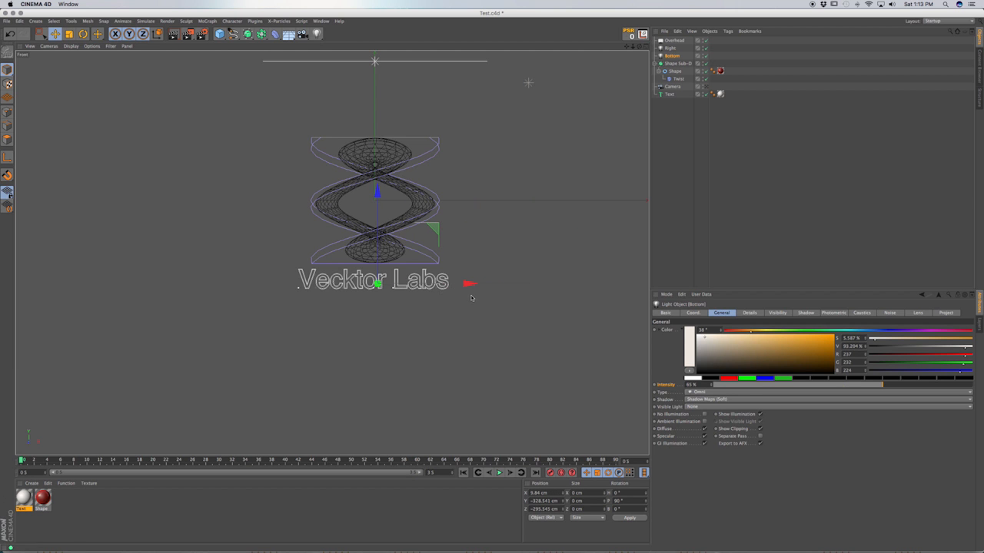
left_click_drag(376, 183, 376, 123)
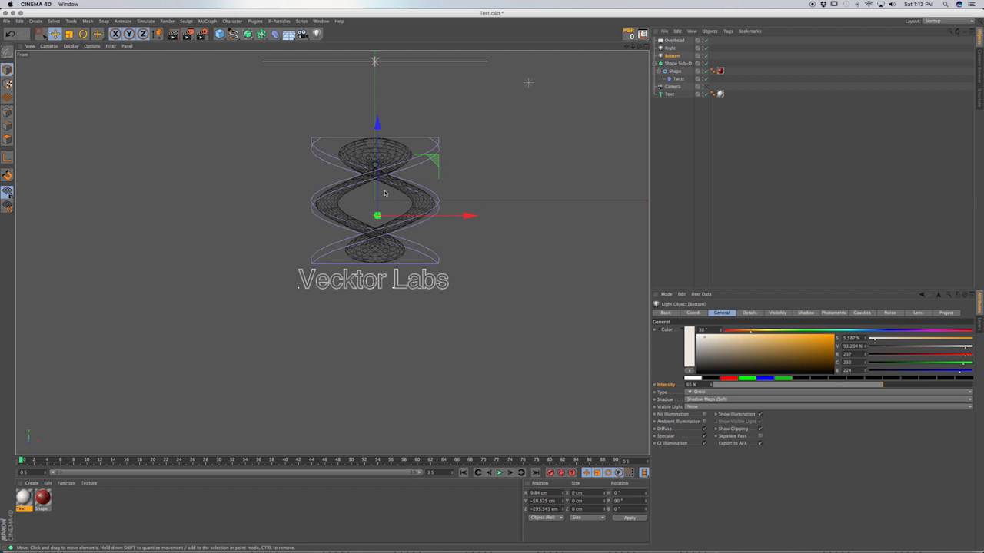
scroll(382, 193, "up", 8)
left_click_drag(451, 282, 443, 285)
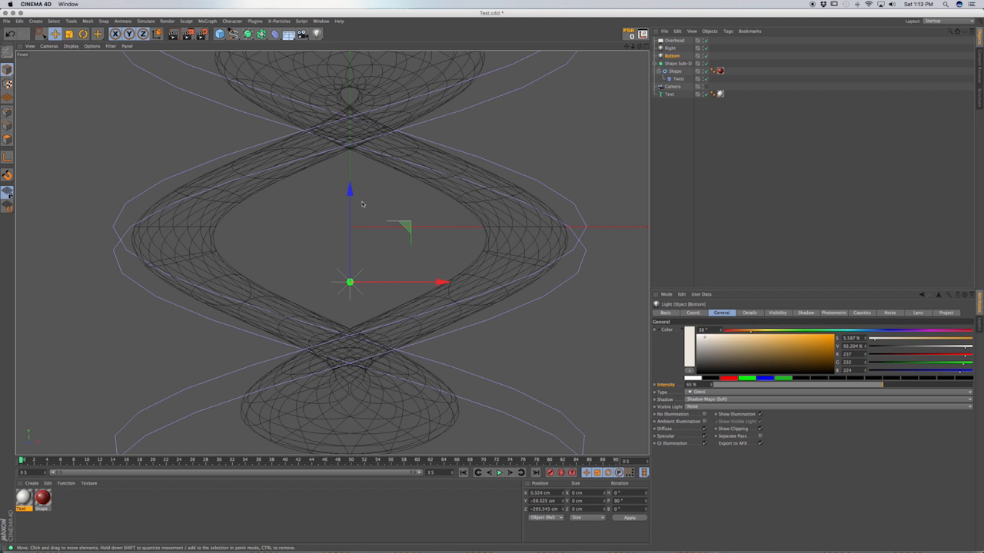
left_click_drag(350, 192, 354, 332)
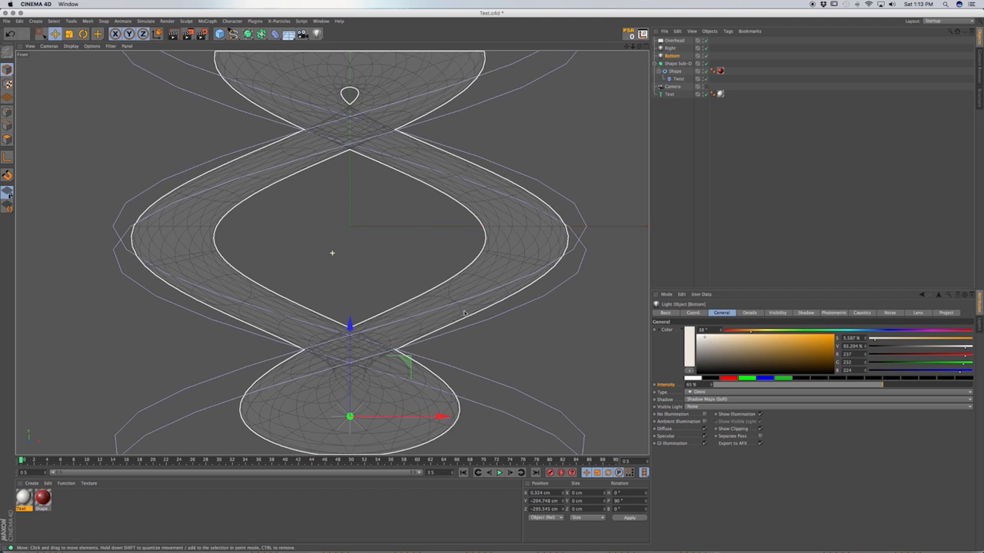
middle_click_drag(331, 253, 345, 52, "alt")
left_click_drag(362, 131, 362, 260)
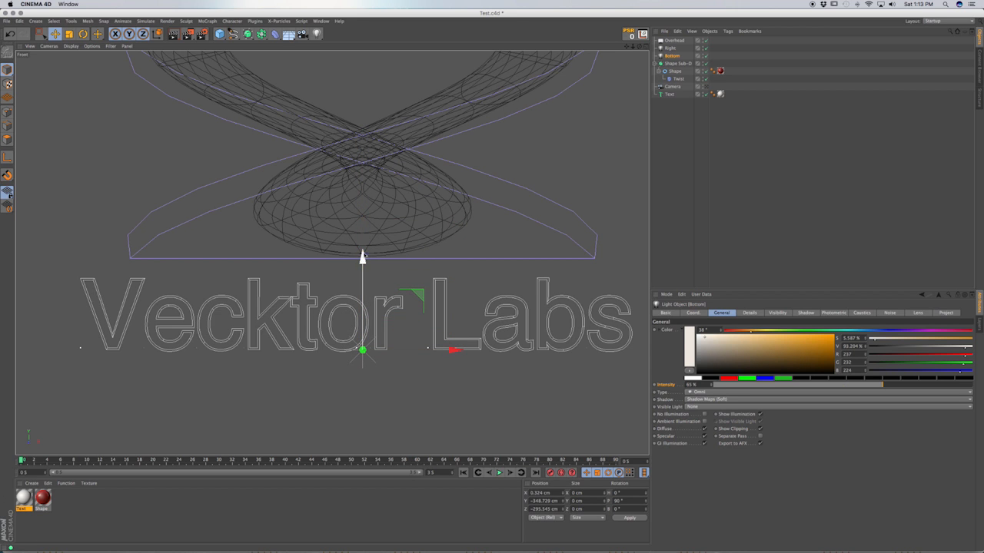
- Move the Bottom light sideways toward the Right light, to about X 417 cm
key("F2")
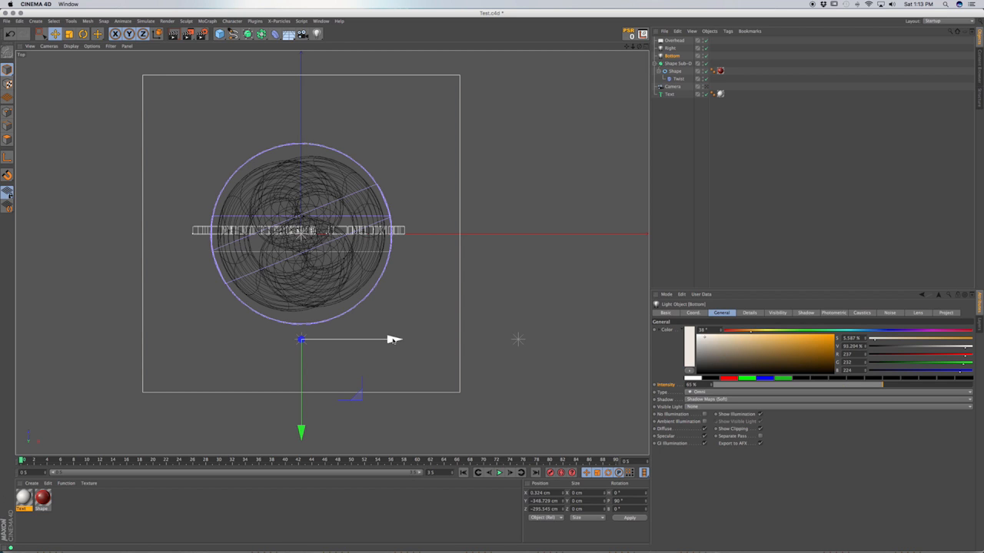
left_click_drag(392, 339, 543, 342)
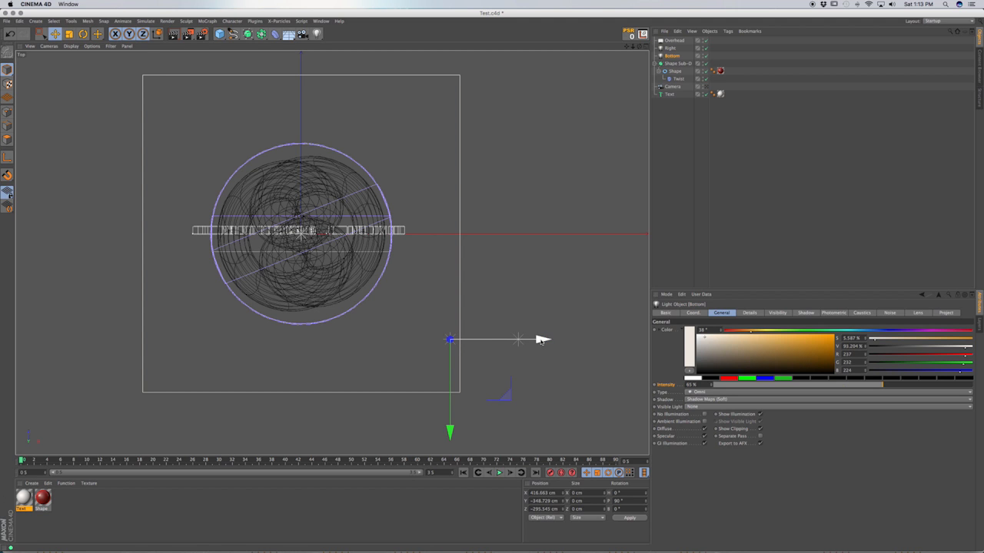
key("F4")
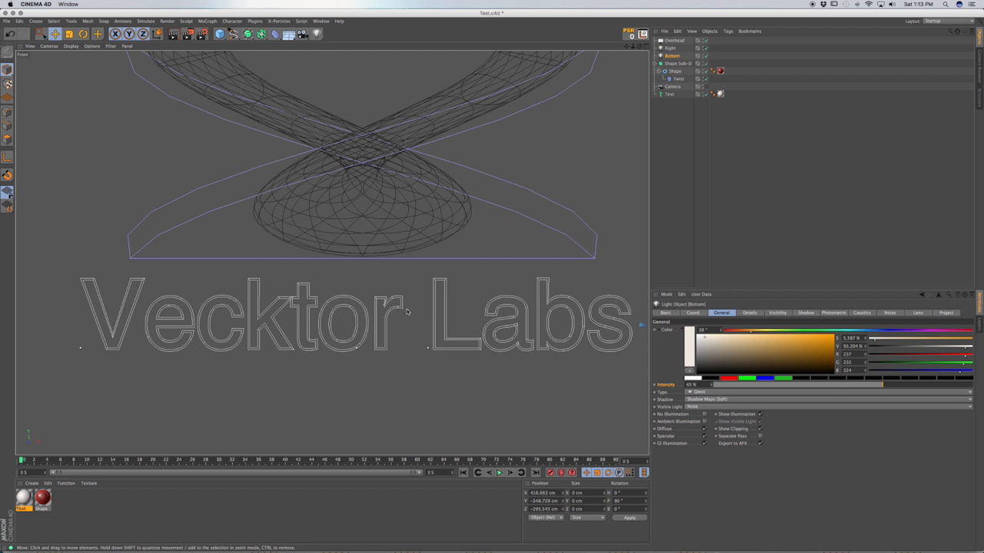
key("F2")
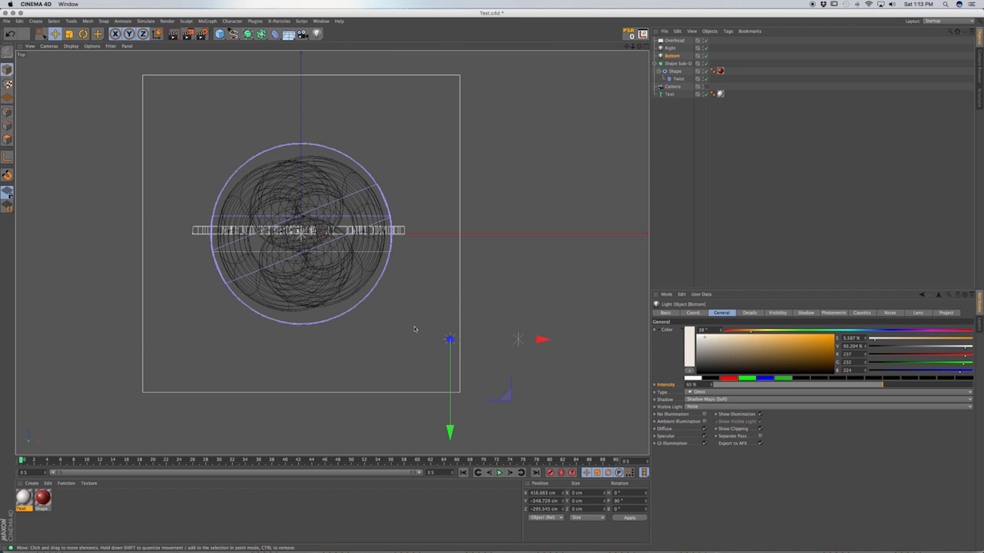
- Bring the Bottom light back under the middle of the text, at about X 9 cm
key("F1")
left_click_drag(372, 345, 377, 365, "alt")
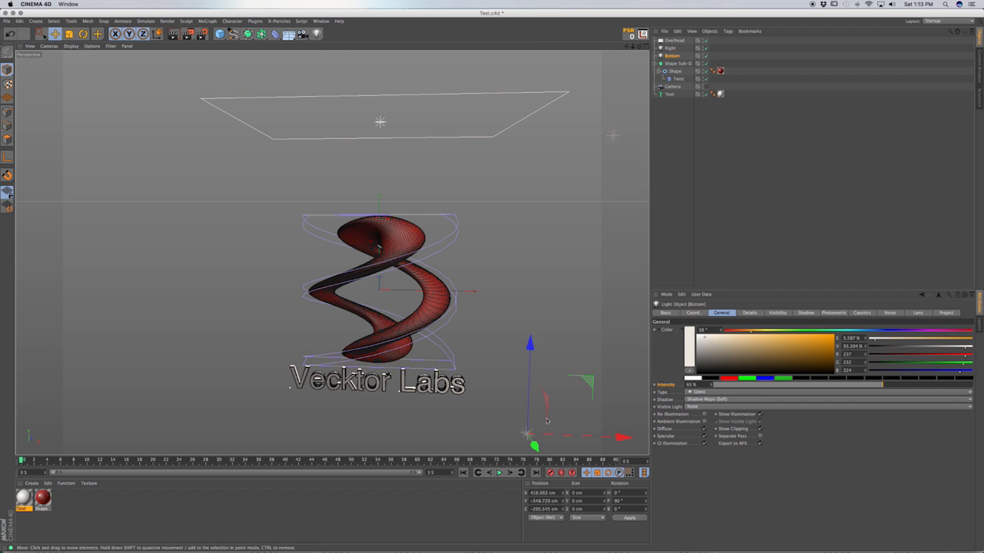
left_click_drag(536, 437, 463, 438)
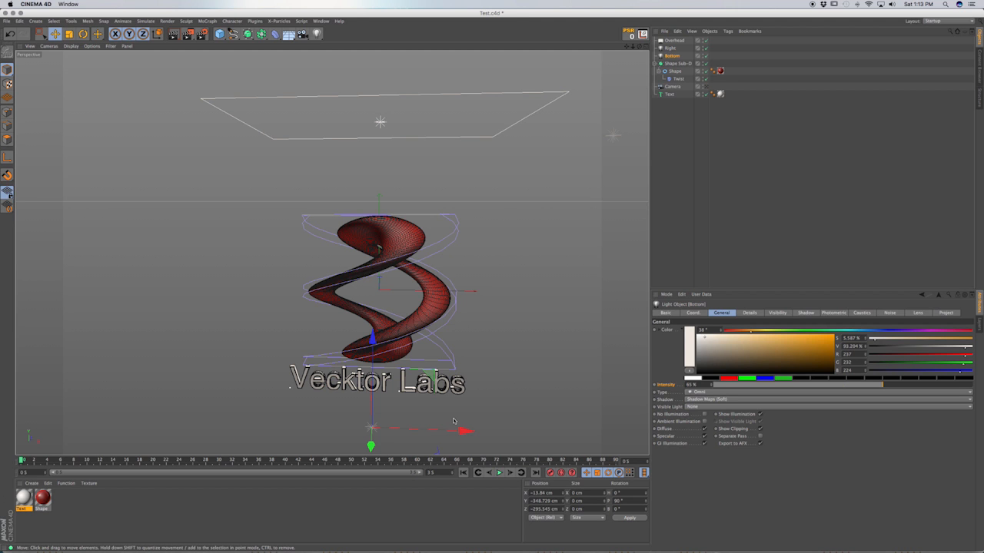
key("F2")
key("F3")
key("F4")
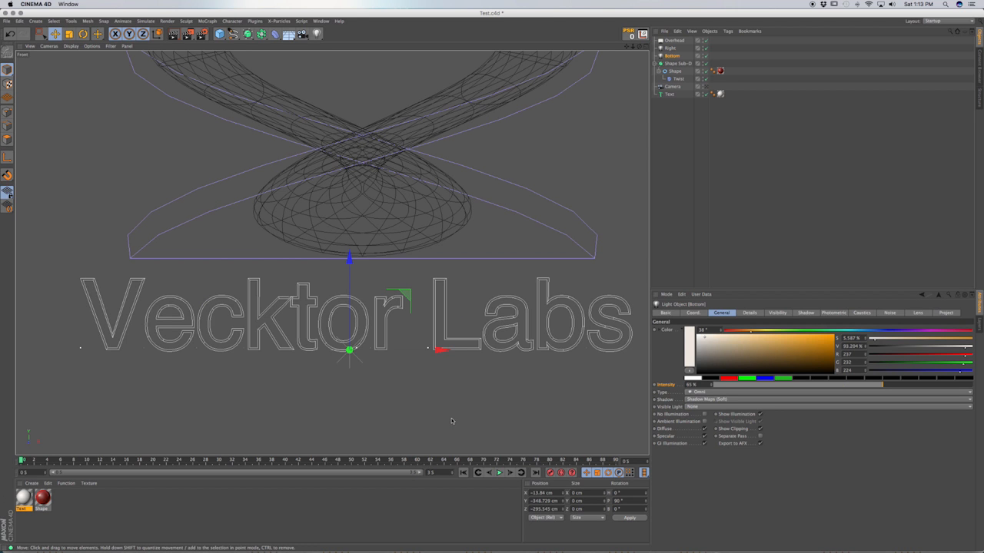
left_click_drag(438, 351, 459, 350)
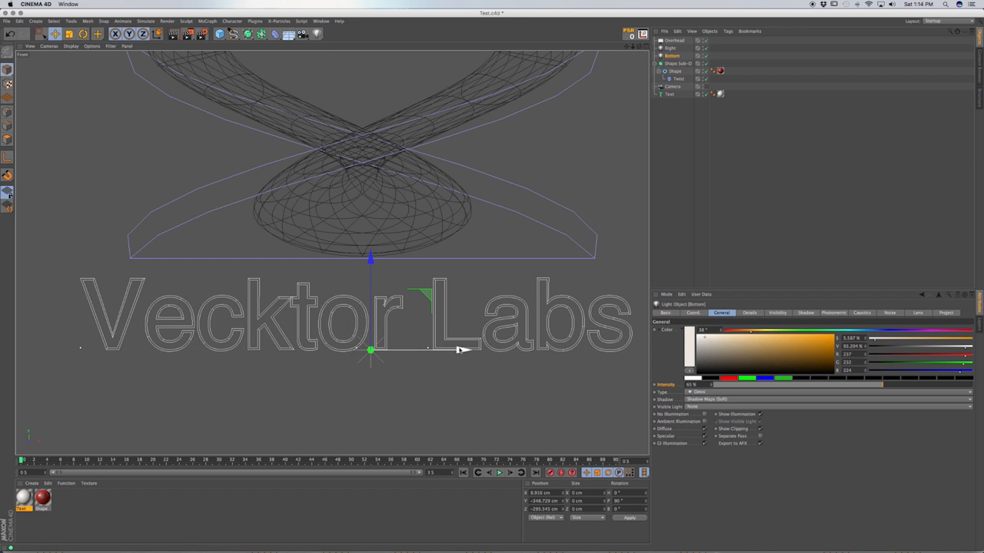
- Move the Bottom light slightly farther in front of the text, to about Z -315 cm
key("F1")
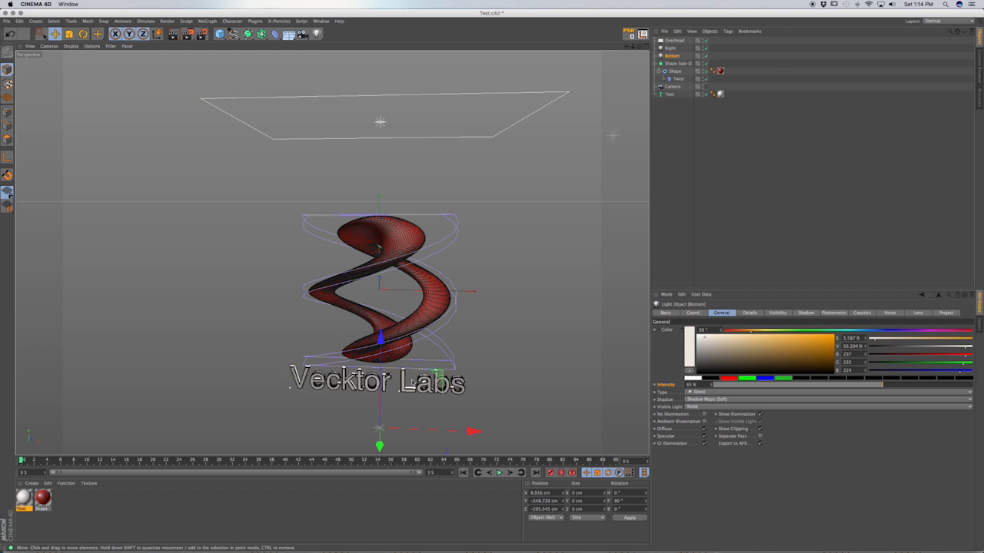
left_click_drag(412, 382, 305, 349, "alt")
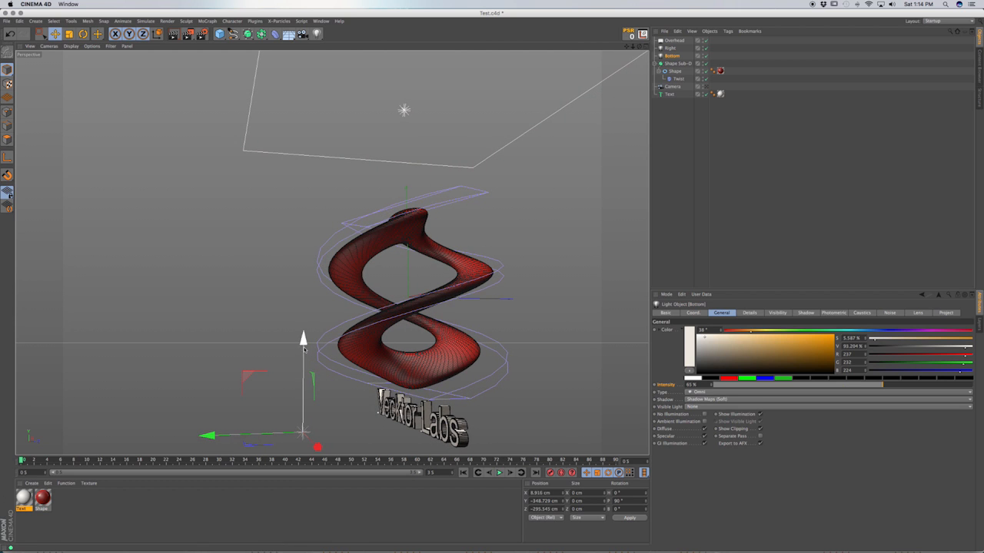
left_click_drag(208, 436, 205, 437)
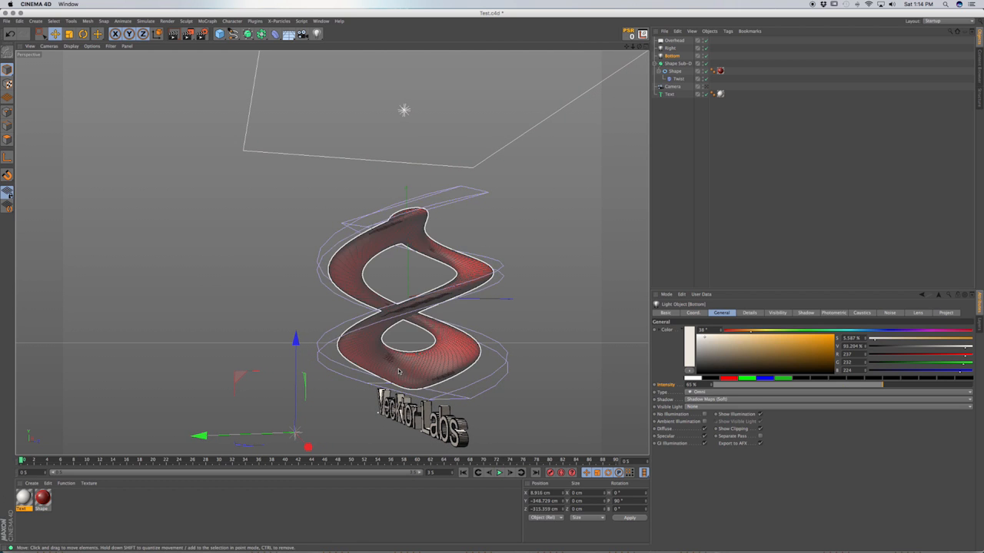
left_click_drag(400, 371, 489, 379, "alt")
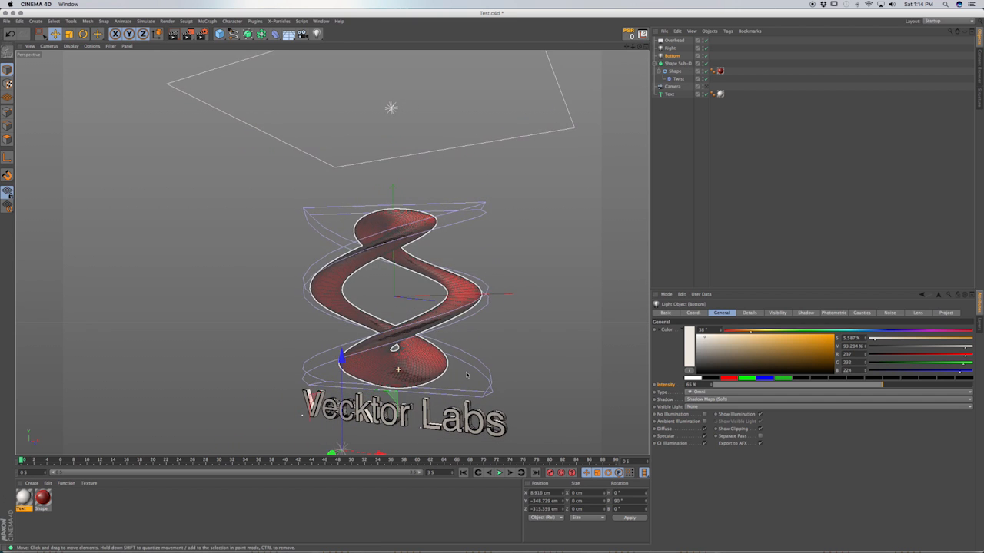
- Set the Bottom light's intensity to 35%
double_click(691, 384)
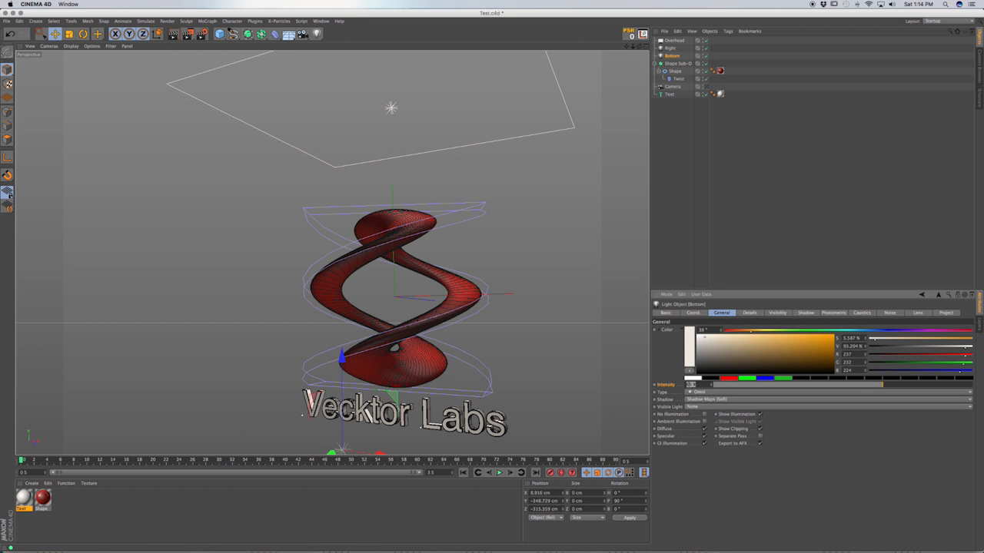
key("BackSpace")
type("35")
key("Return")
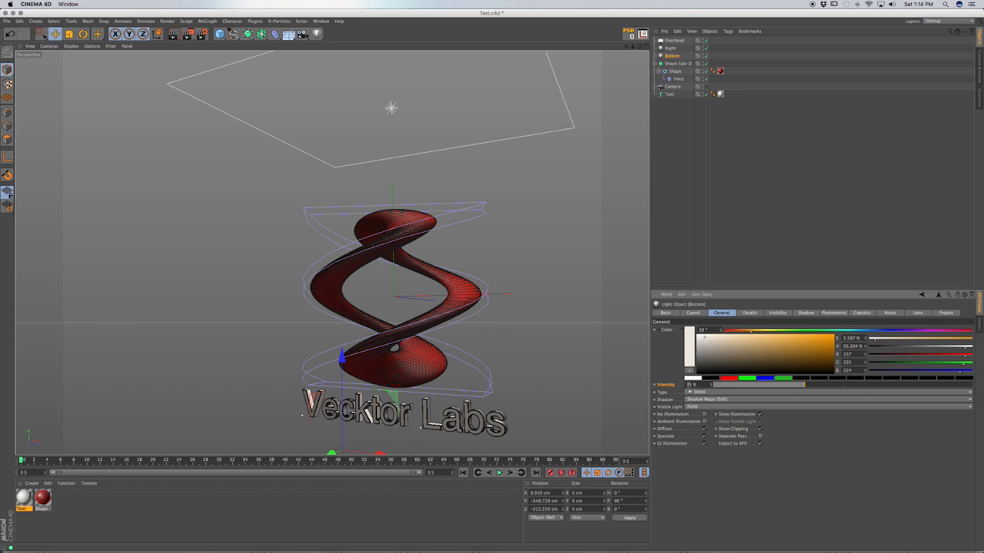
middle_click_drag(360, 416, 342, 358, "alt")
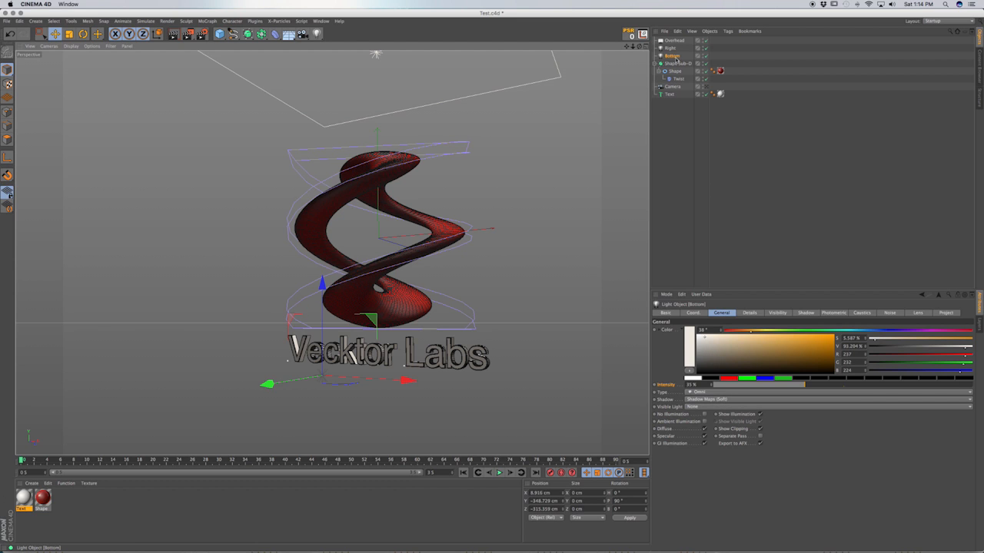
- Duplicate the Bottom light and rename the copy Rear
left_click_drag(674, 58, 680, 63, "ctrl")
double_click(675, 64)
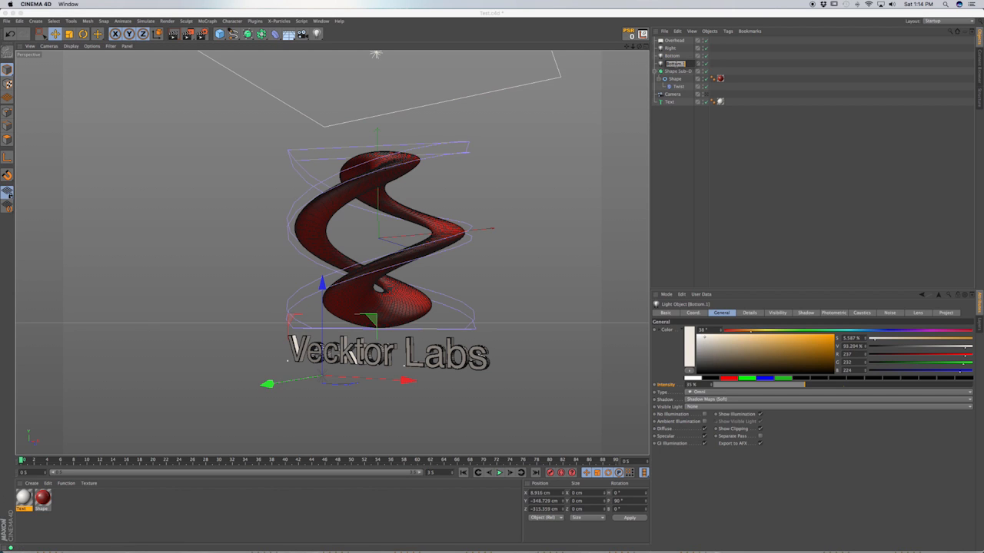
type("L")
key("Return")
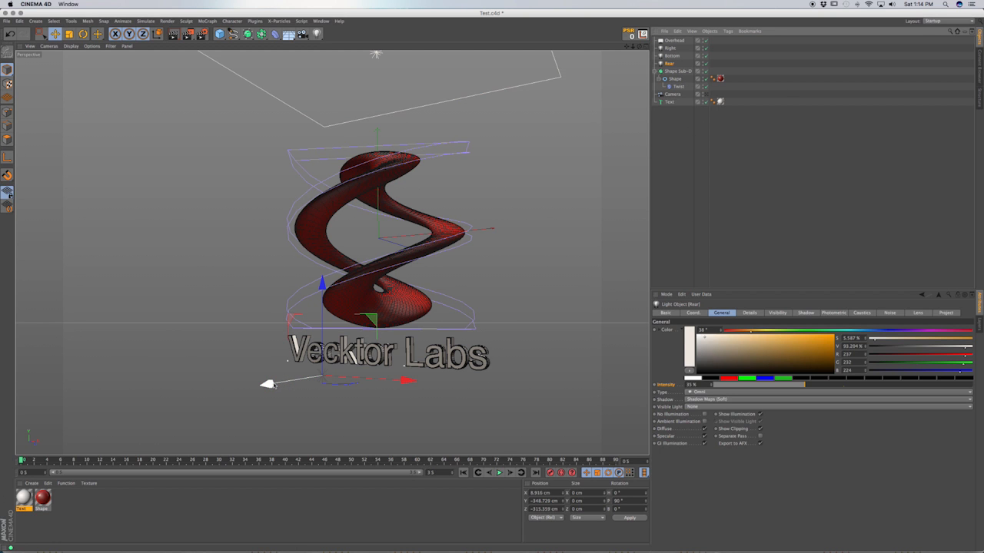
- Move the Rear light behind the torus and off to its left, at about X -631 cm and Z 593 cm
key("F4")
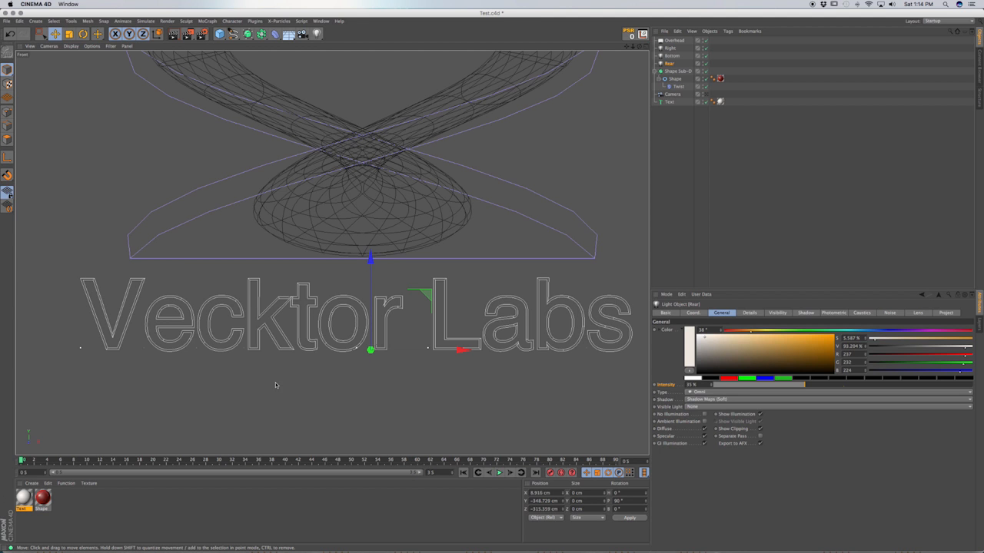
key("F3")
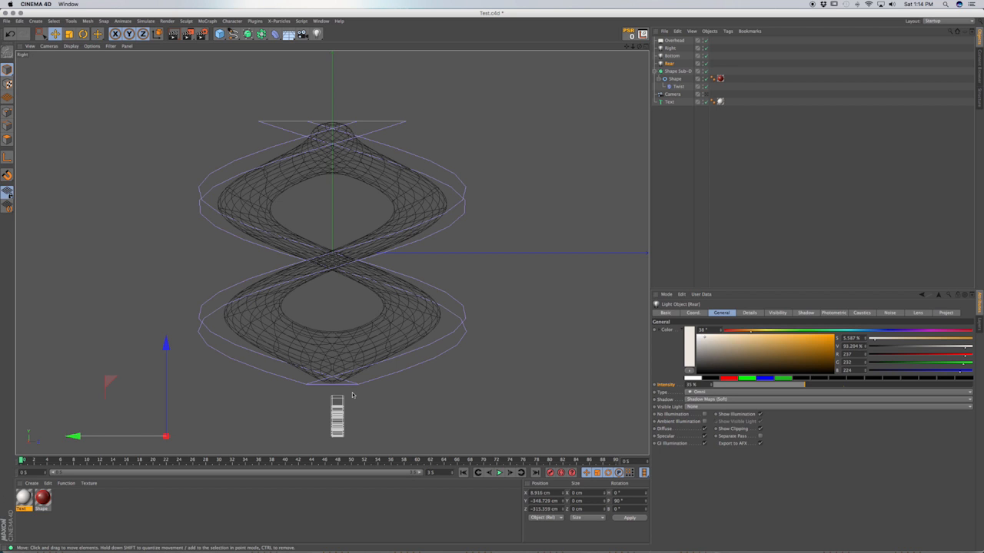
key("F2")
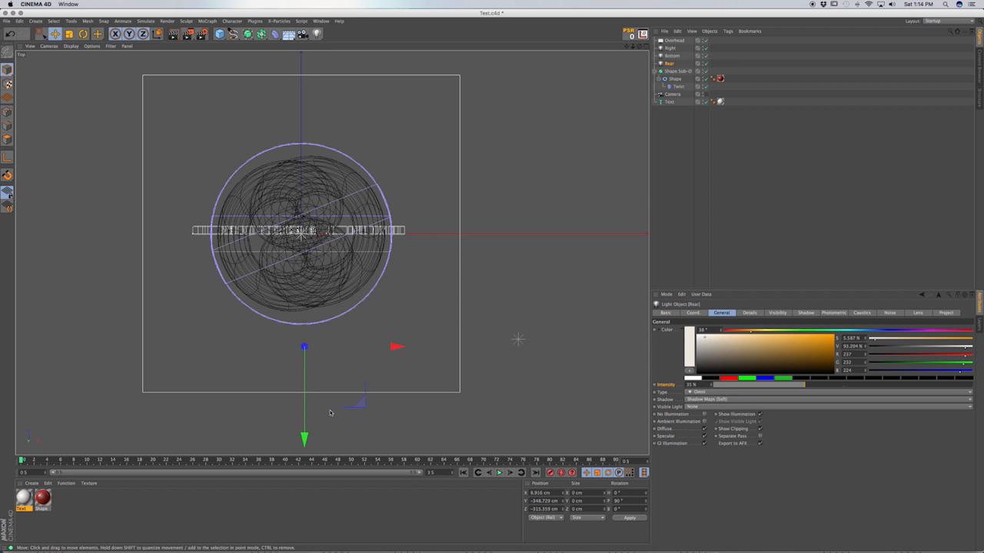
middle_click_drag(325, 381, 427, 384, "alt")
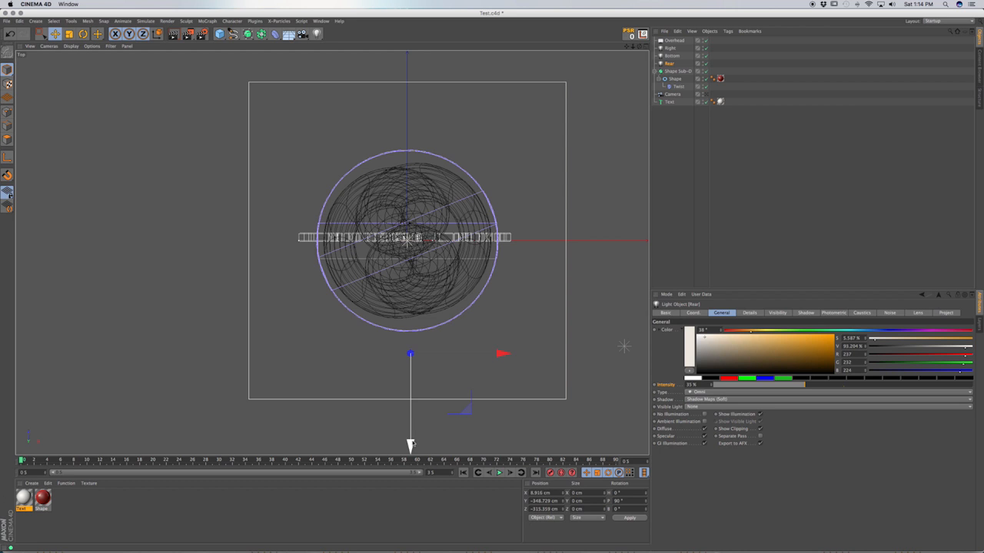
left_click_drag(410, 445, 410, 240)
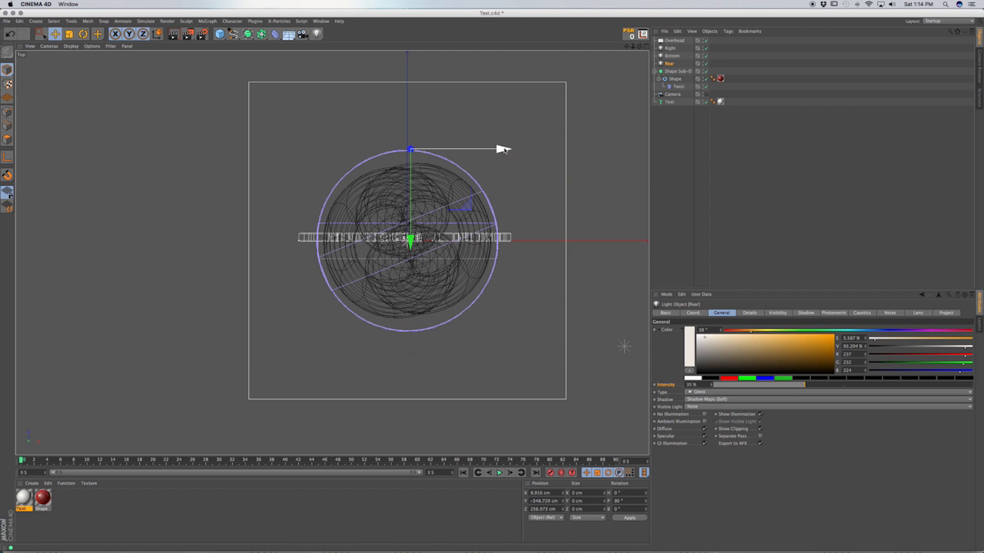
left_click_drag(502, 149, 301, 148)
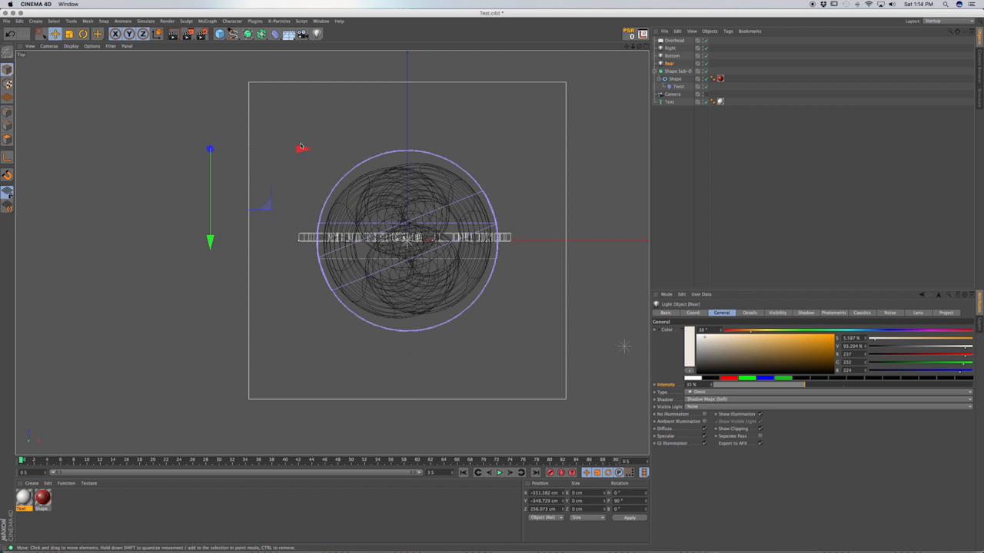
left_click_drag(211, 242, 259, 179)
middle_click_drag(258, 179, 261, 287)
left_click_drag(211, 297, 212, 232)
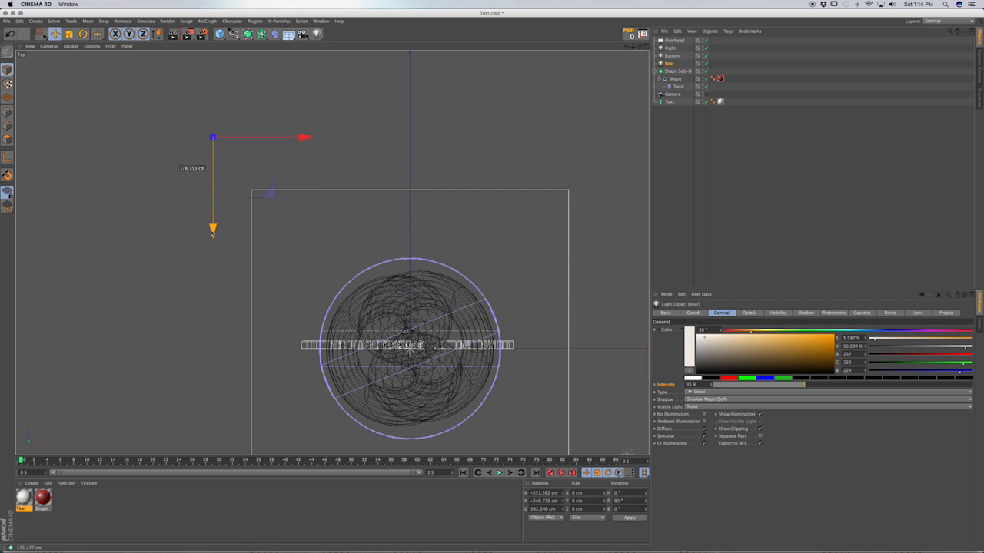
left_click_drag(303, 136, 275, 137)
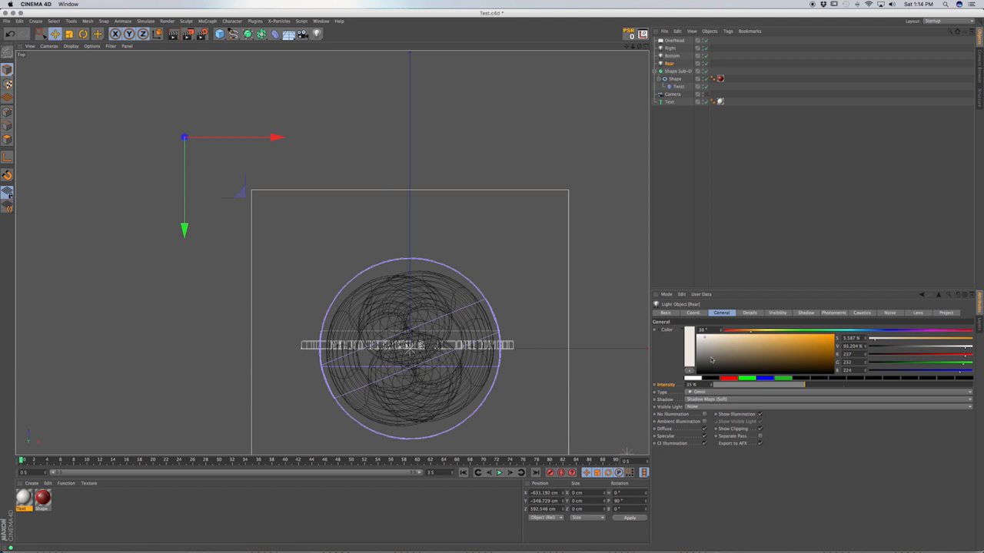
- Tint the Rear light pale blue with hue 191° and about 10% saturation, and shift it inward to about X -609 cm
left_click_drag(751, 333, 852, 334)
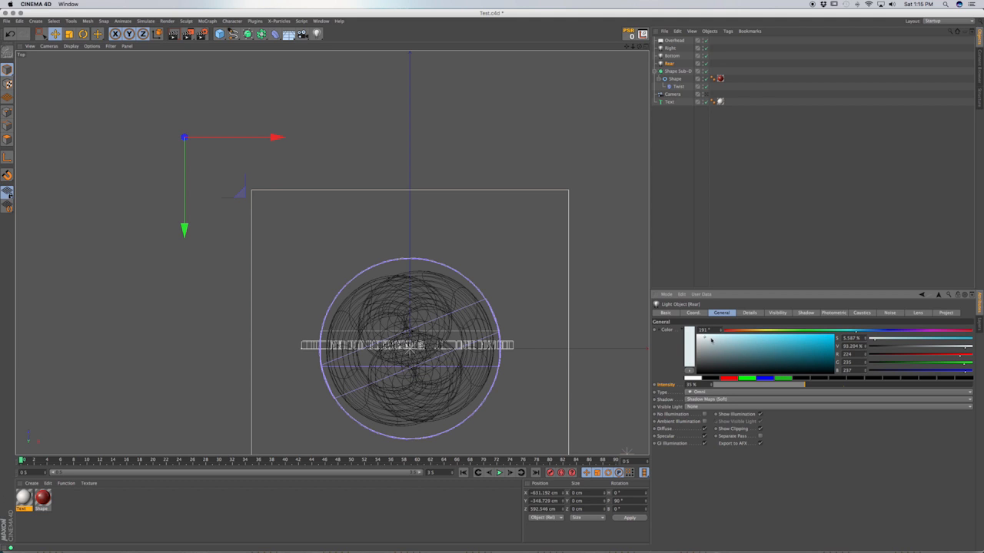
left_click_drag(705, 338, 709, 339)
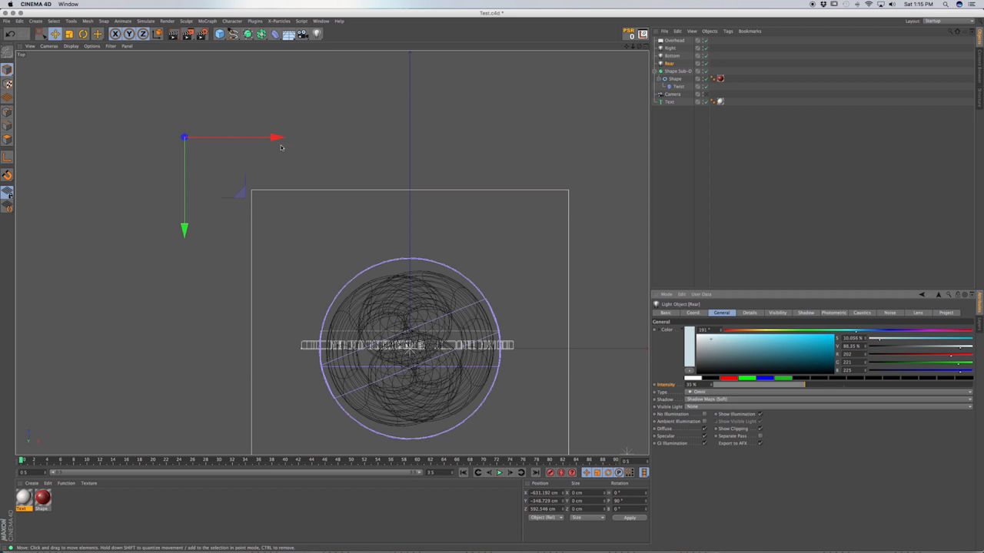
left_click_drag(281, 146, 289, 146)
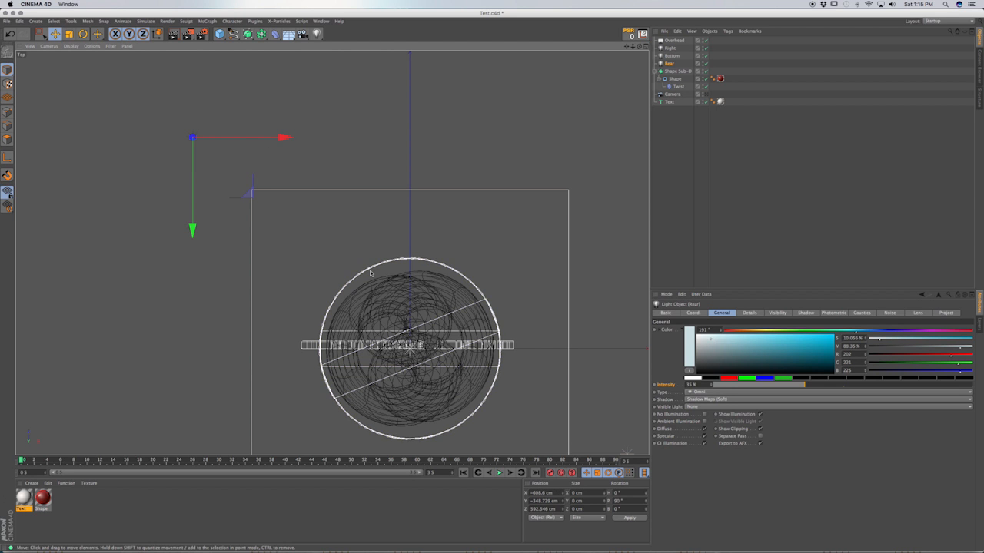
- Return to the perspective view and set the Rear light's intensity to 115%
key("F1")
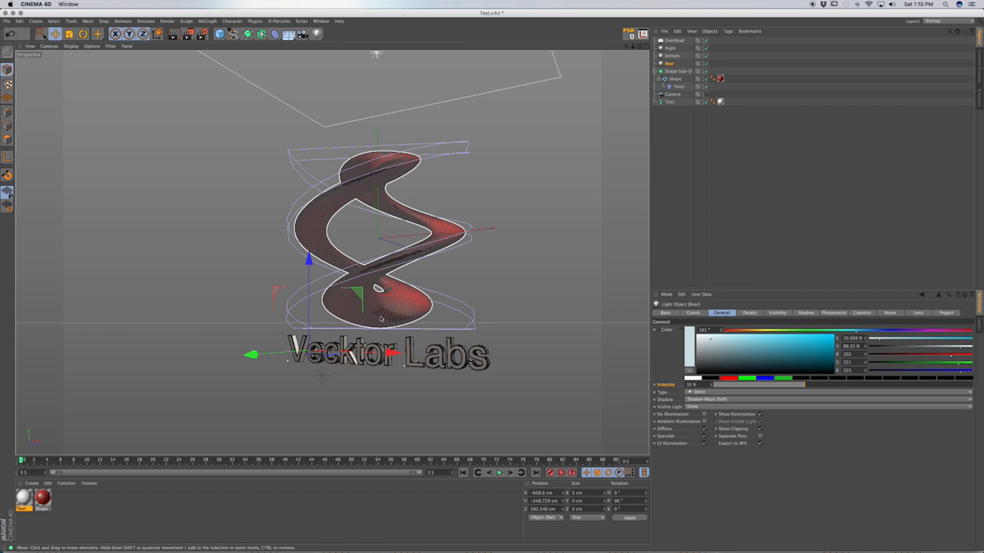
scroll(380, 318, "down", 1)
left_click_drag(379, 320, 437, 299, "alt")
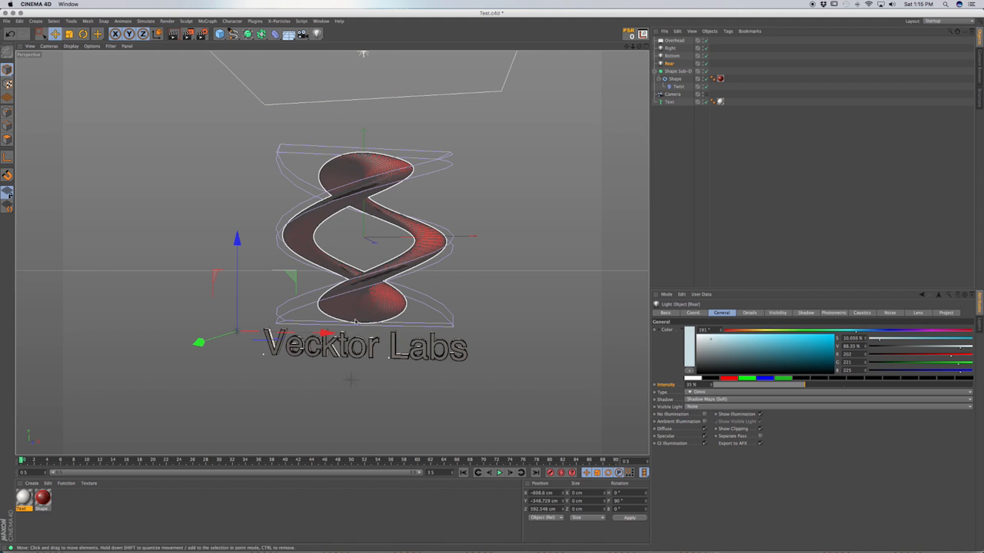
left_click(691, 384)
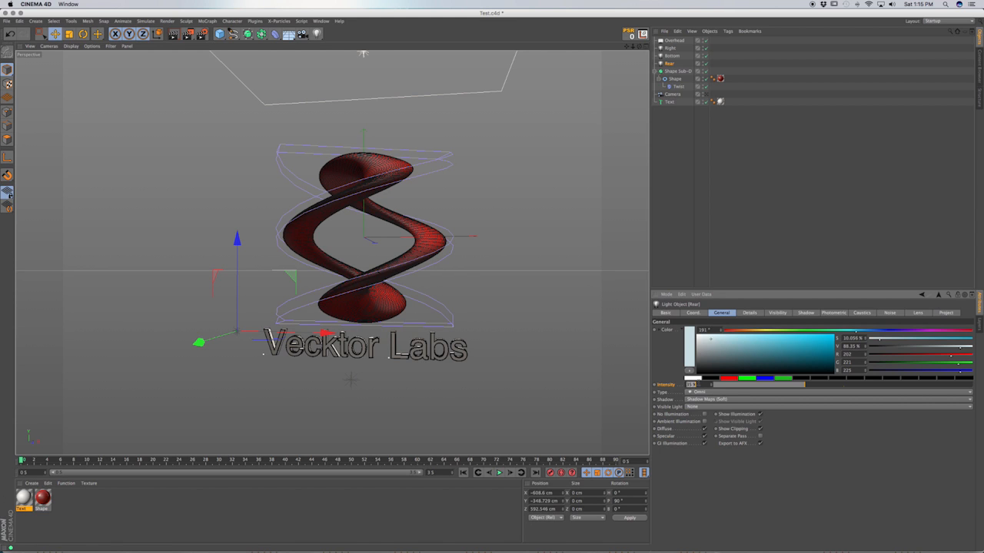
type("115")
key("Return")
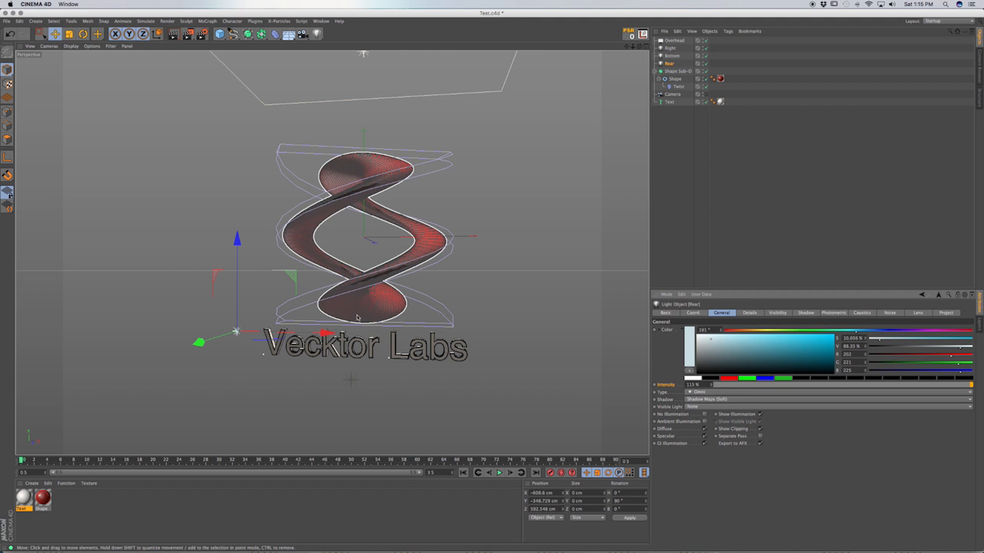
- Look through the scene camera and render the logo to the Picture Viewer
left_click_drag(358, 311, 365, 318, "alt")
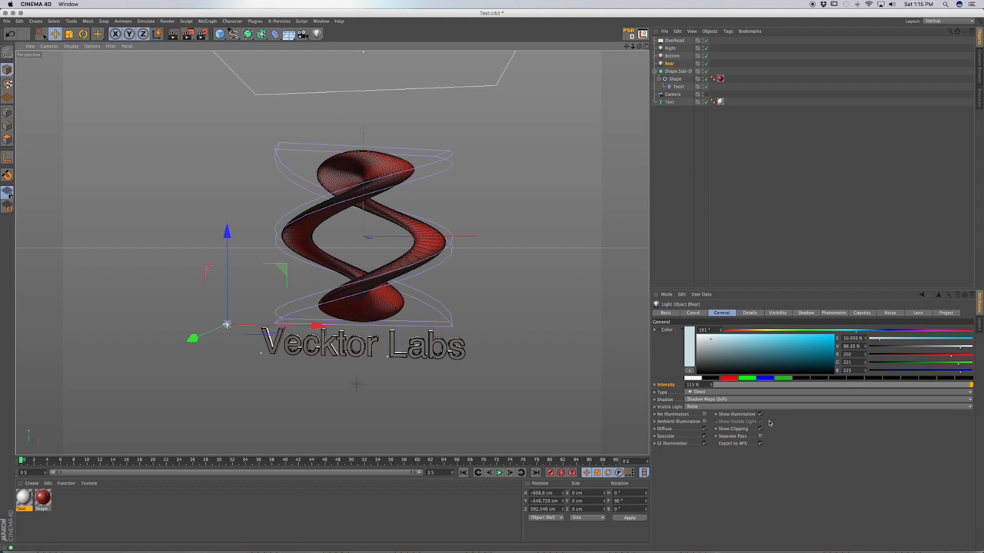
left_click_drag(366, 313, 371, 309, "alt")
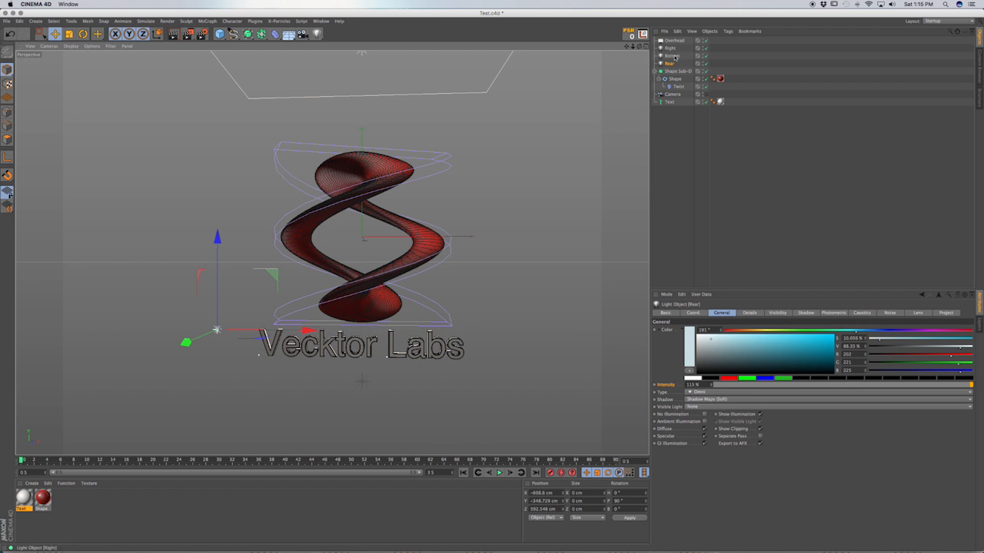
left_click_drag(366, 305, 367, 304, "alt")
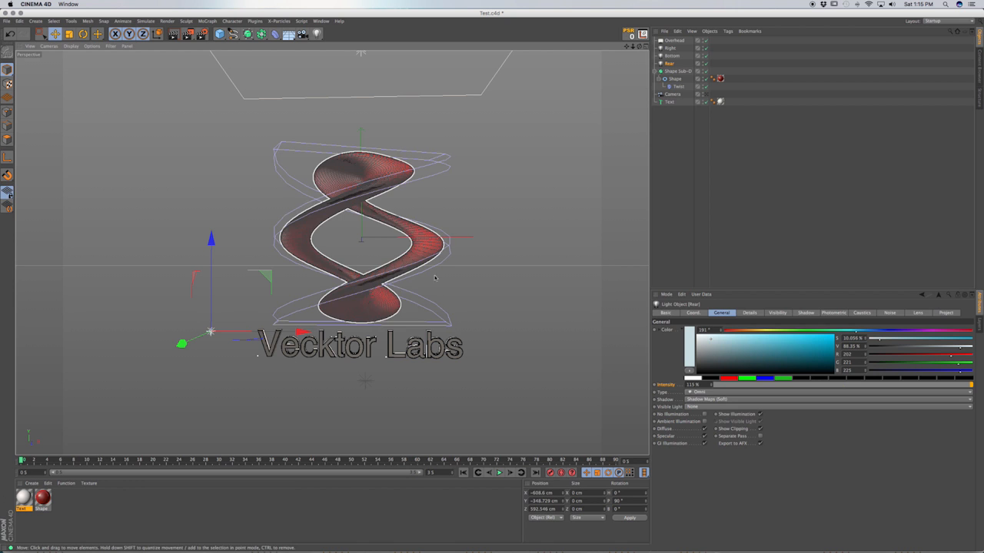
left_click(706, 94)
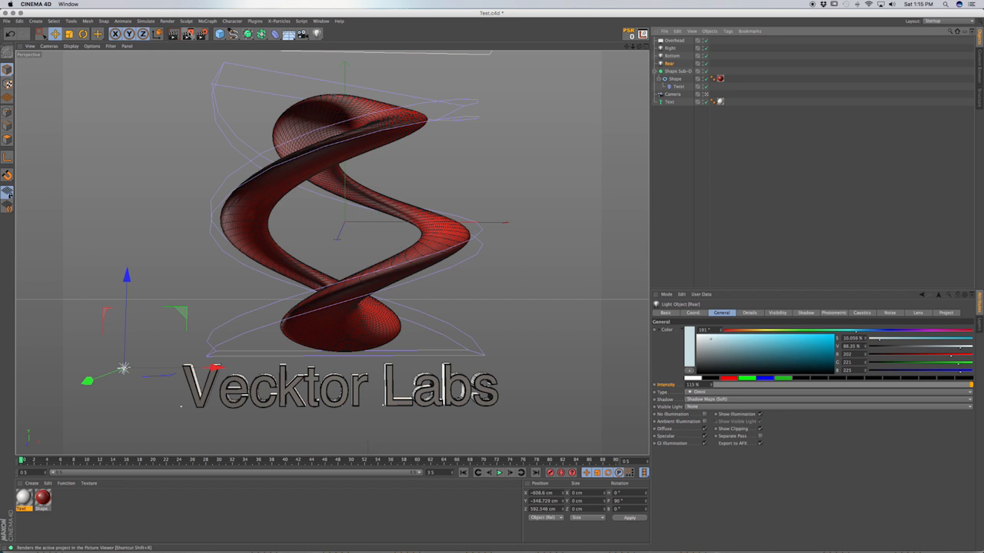
left_click(188, 34)
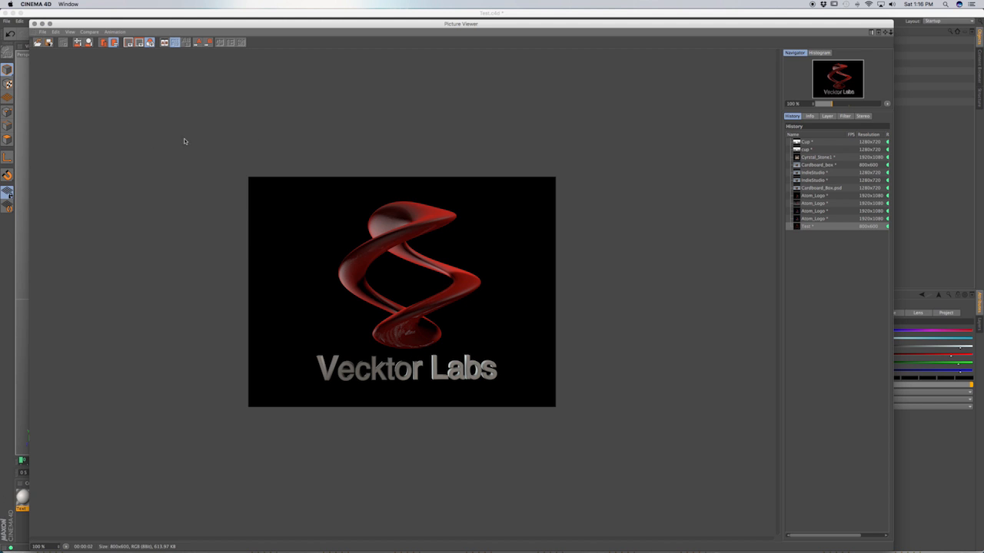
left_click(34, 24)
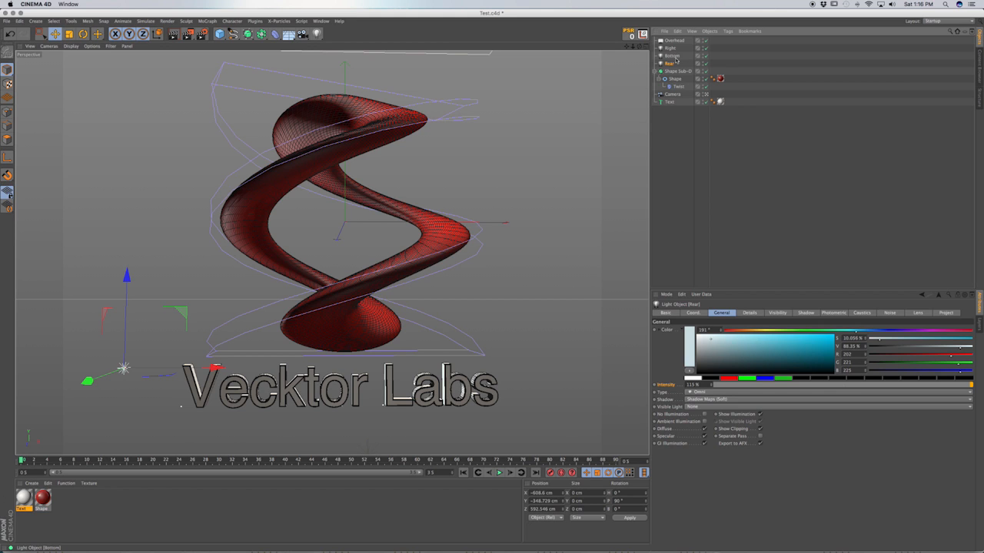
- Raise the Bottom light's intensity to 47%
left_click(673, 56)
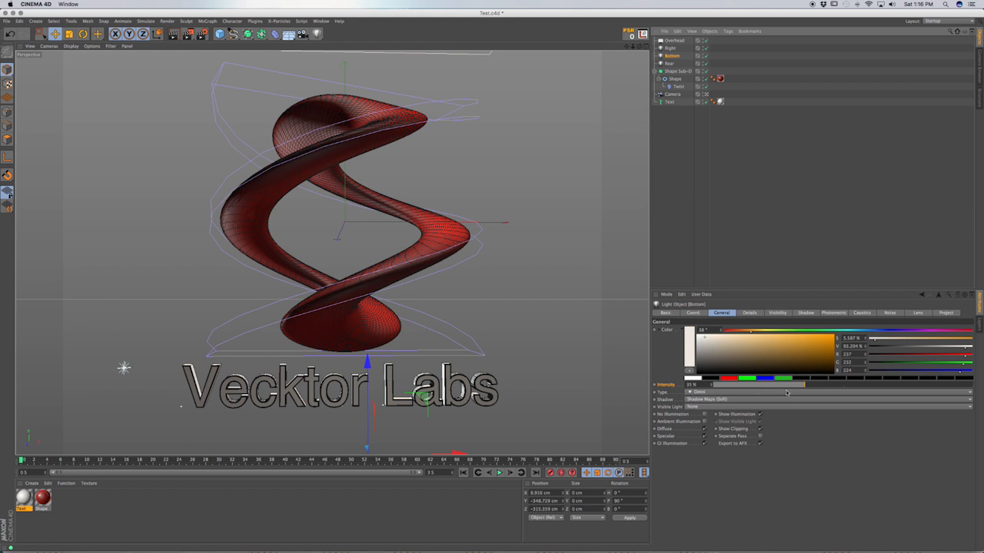
left_click_drag(809, 389, 816, 387)
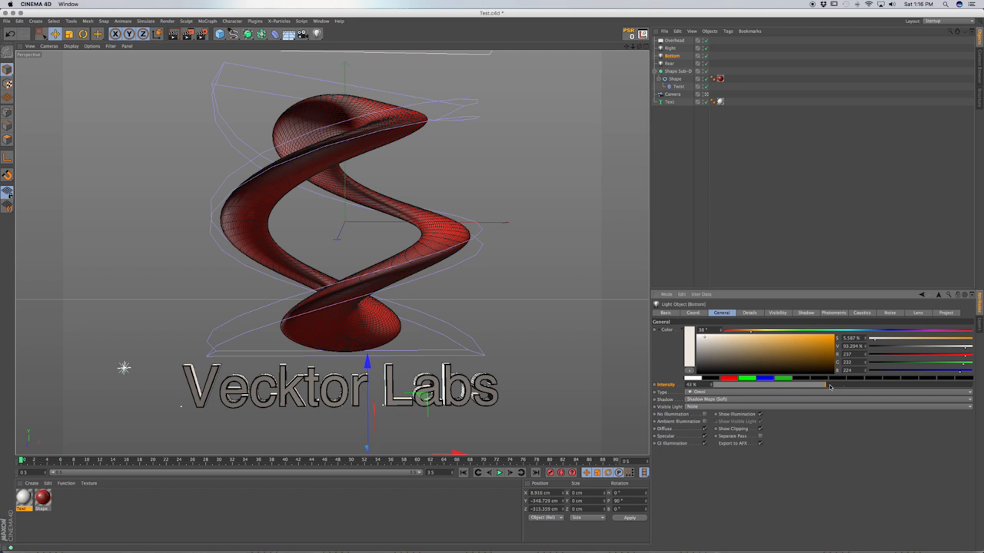
left_click_drag(830, 387, 831, 387)
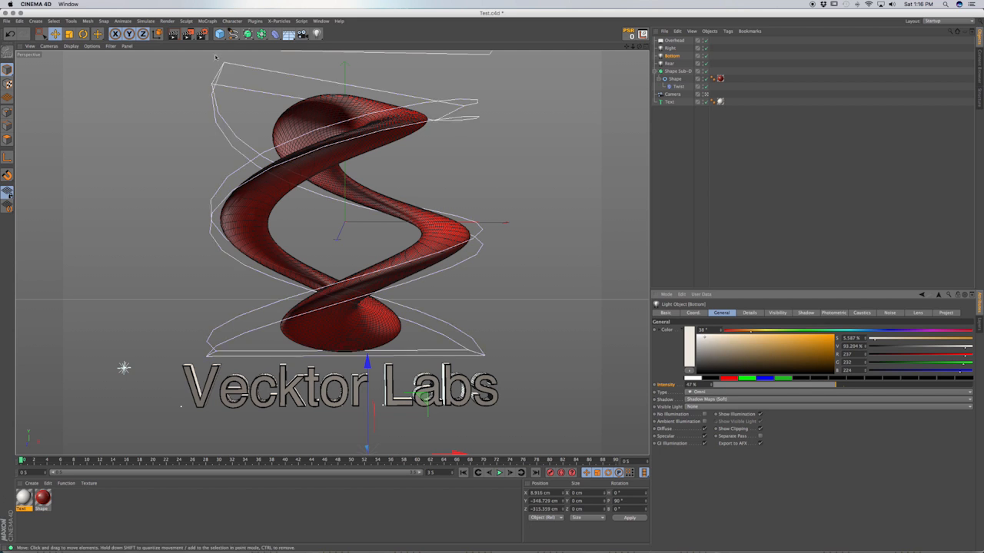
- Render the scene again to the Picture Viewer and compare the new image with the previous Test render
left_click(187, 33)
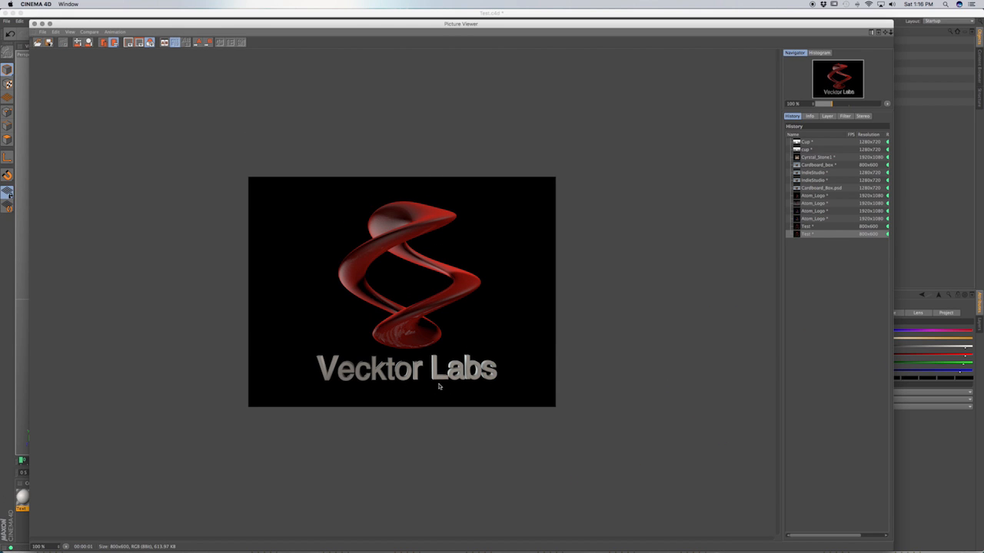
left_click(833, 227)
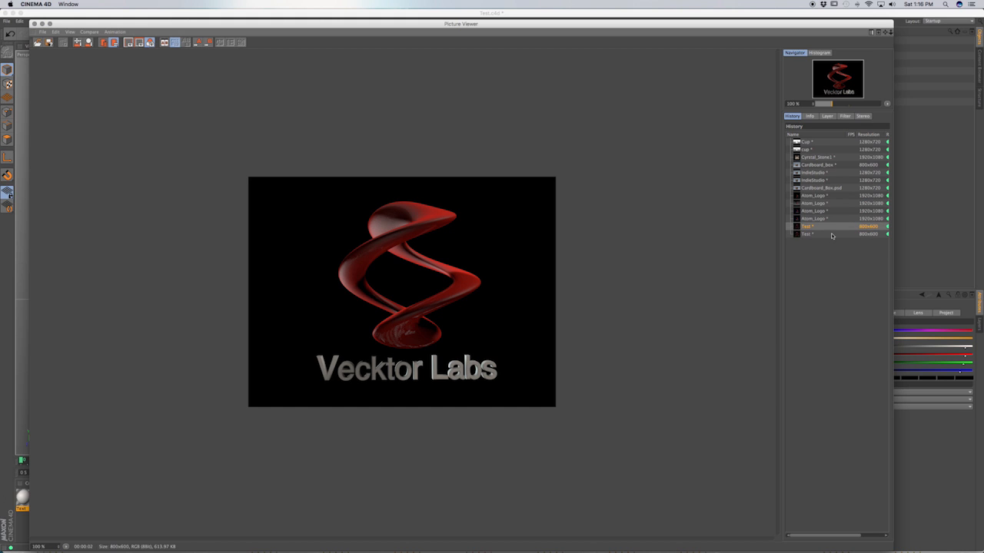
left_click(831, 235)
left_click(830, 227)
left_click(829, 234)
left_click(829, 227)
left_click(827, 235)
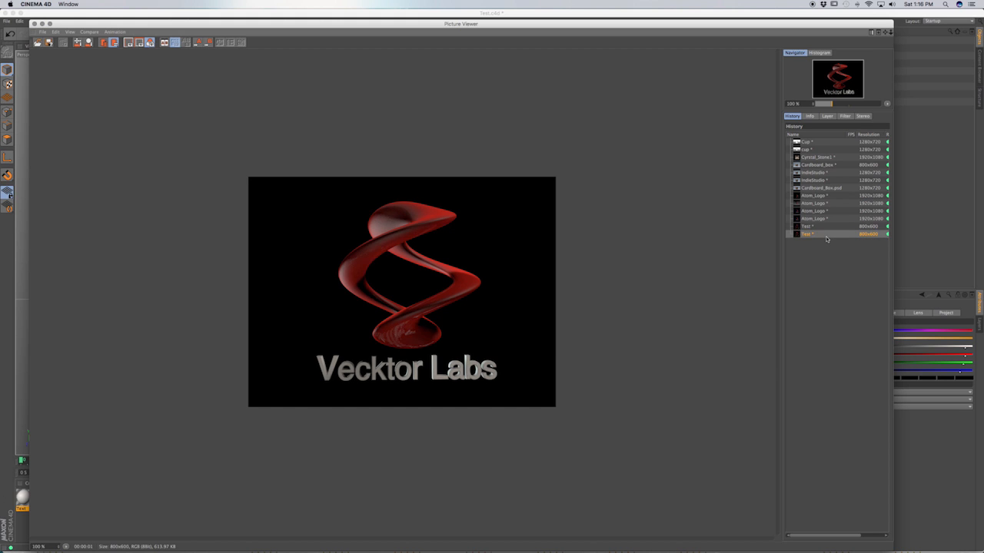
left_click(829, 228)
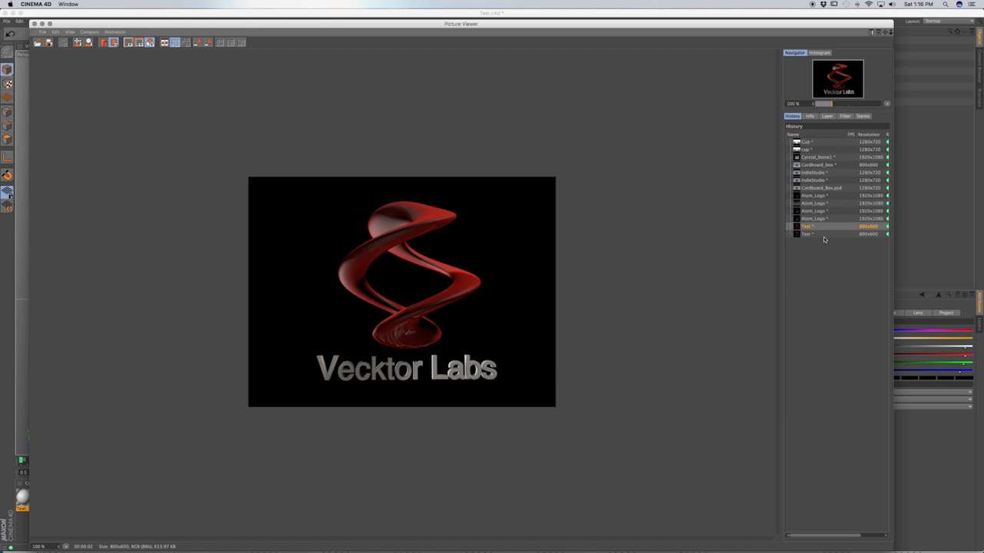
left_click(826, 235)
left_click(827, 229)
left_click(824, 234)
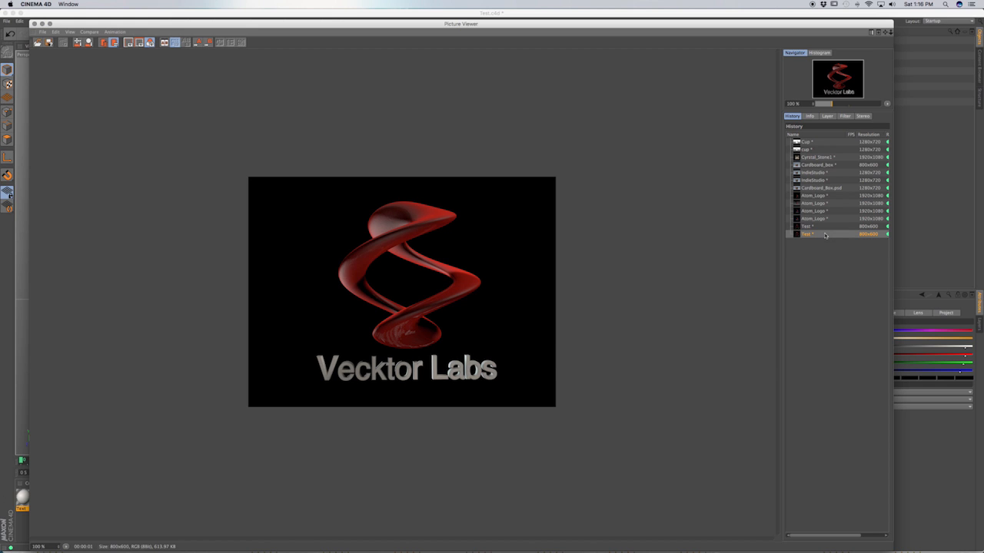
left_click(824, 228)
left_click(823, 235)
left_click(824, 227)
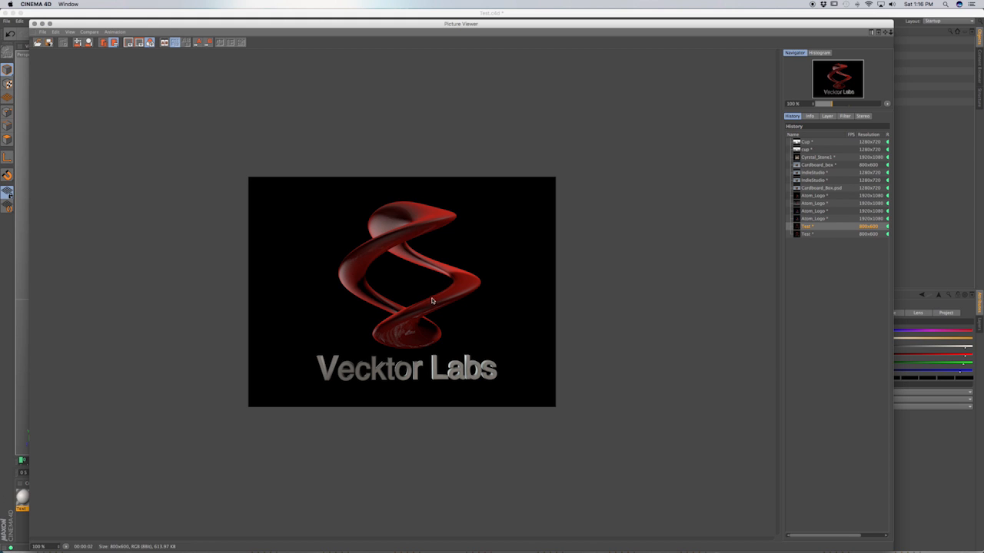
left_click(836, 234)
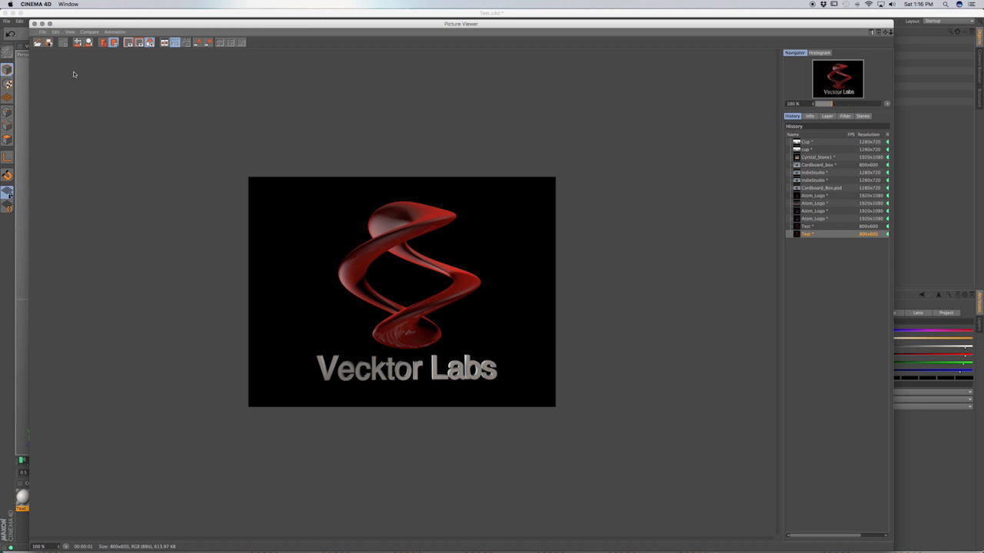
left_click(35, 23)
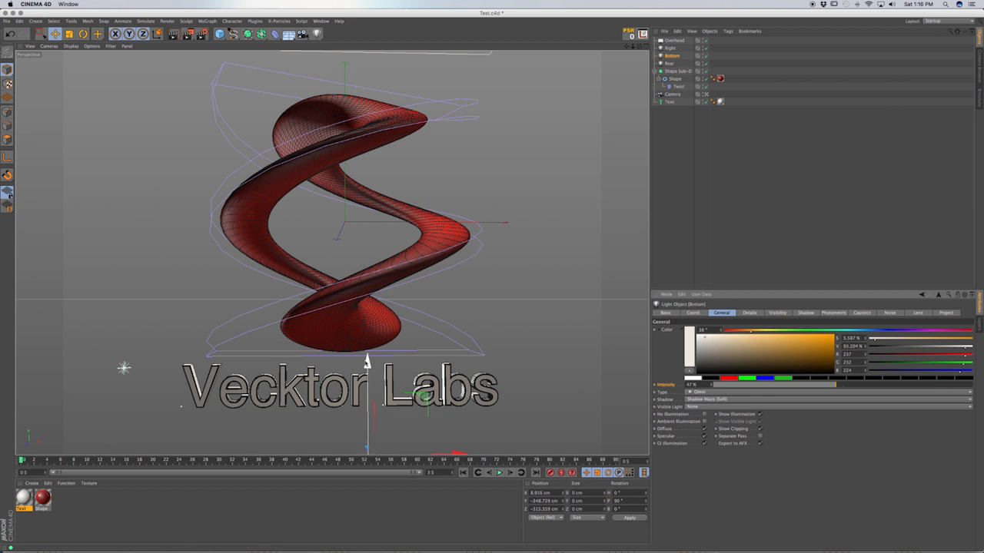
- Save the project and add a sphere scaled up to enclose the whole scene, with a radius of about 1509 cm
key("super+s")
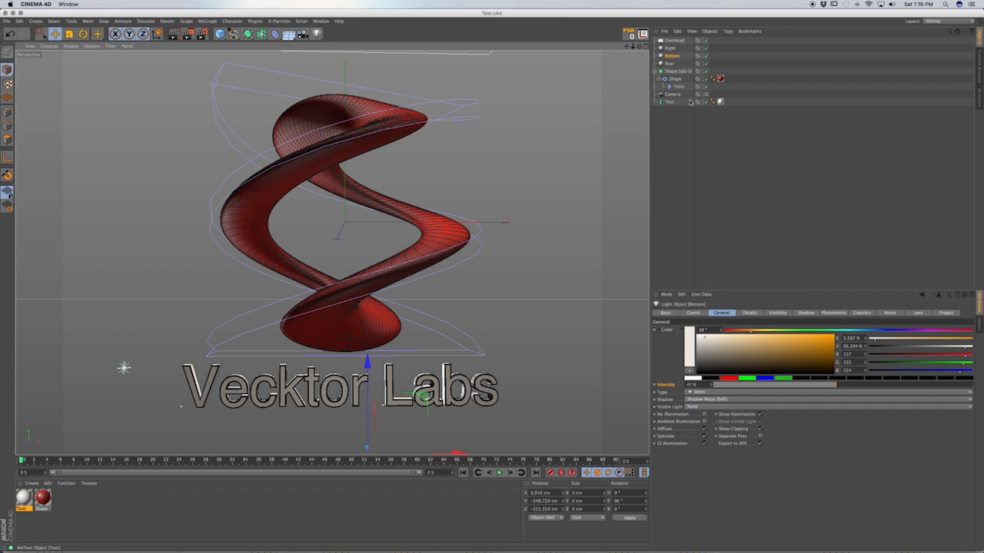
left_click(220, 34)
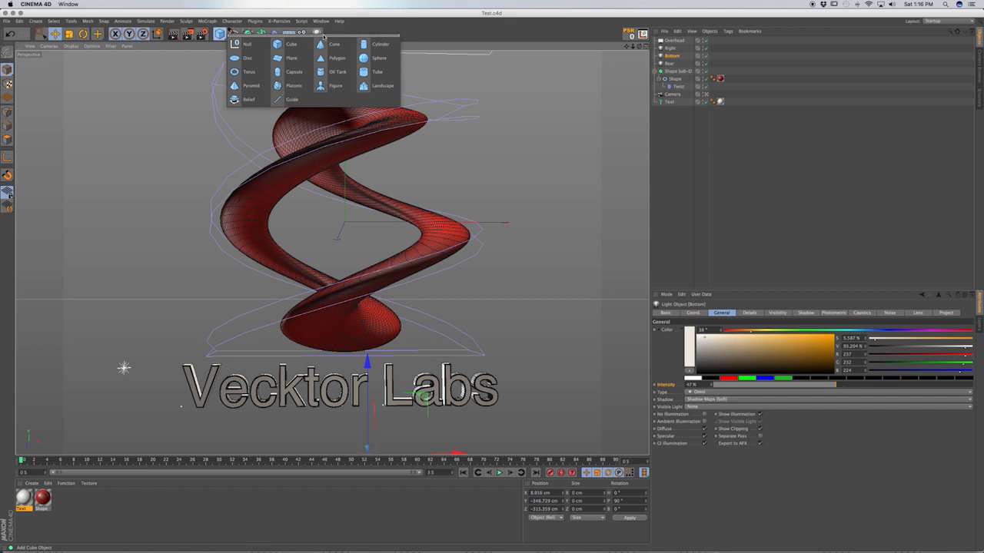
left_click(376, 58)
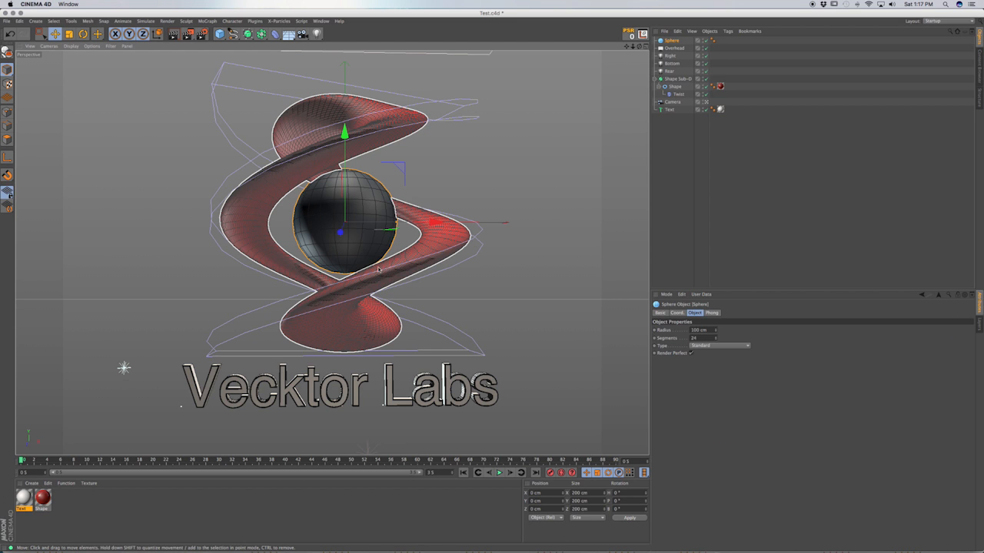
key("t")
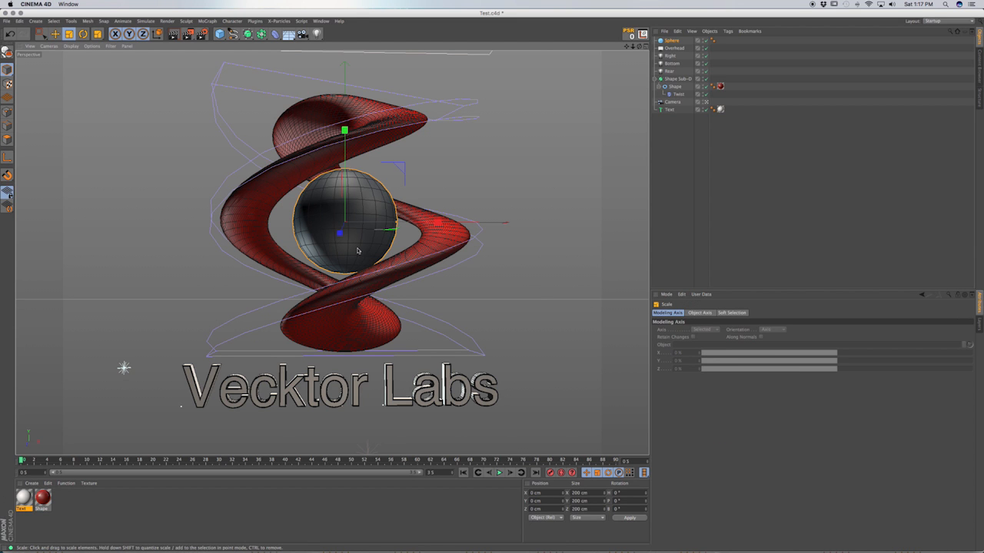
left_click_drag(360, 253, 120, 368)
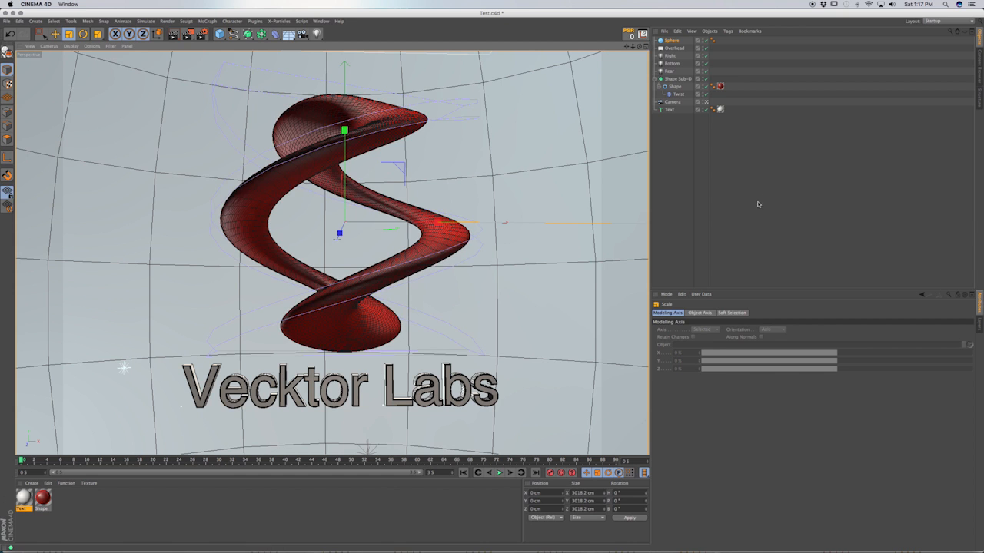
left_click(674, 40)
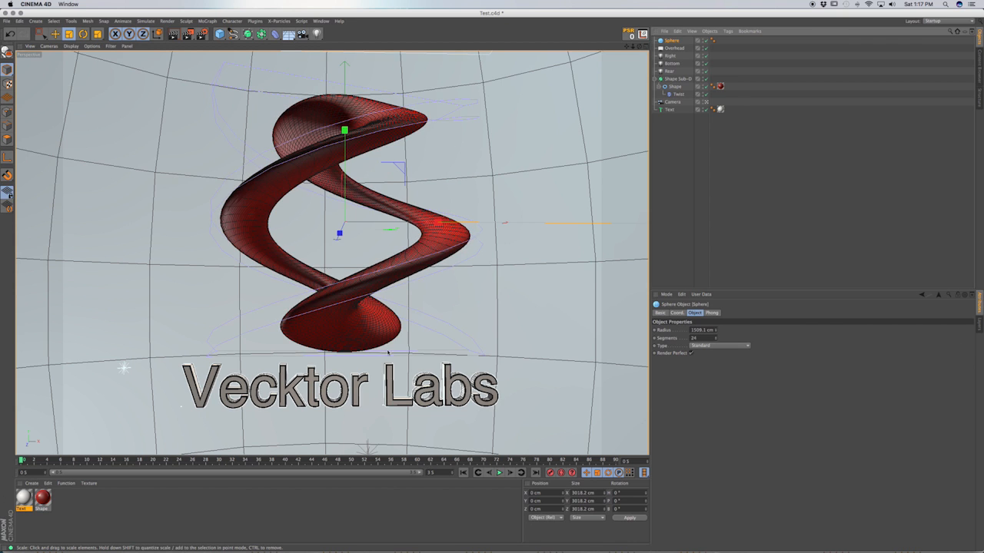
- Create a new material, load a Fresnel shader as its Color texture and open the shader's settings
double_click(98, 506)
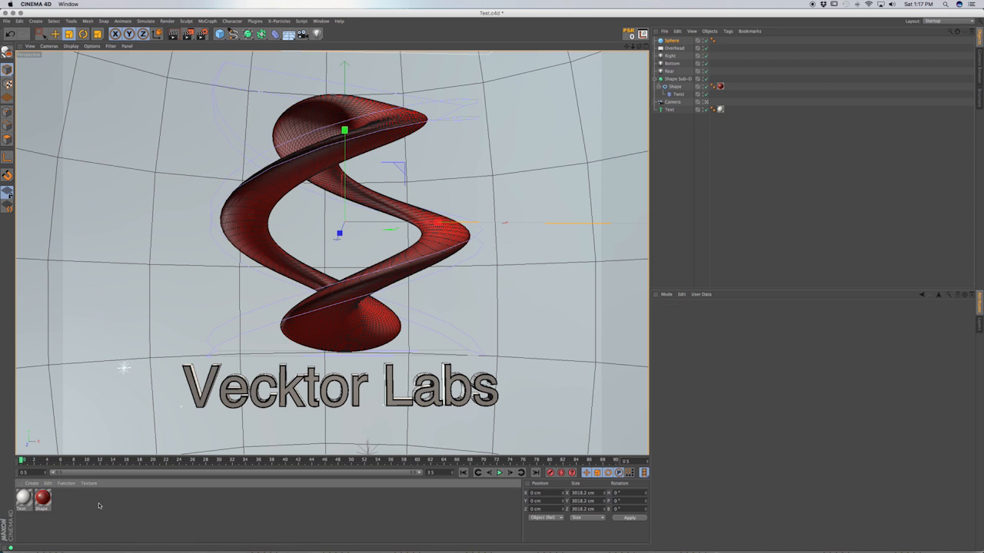
double_click(24, 499)
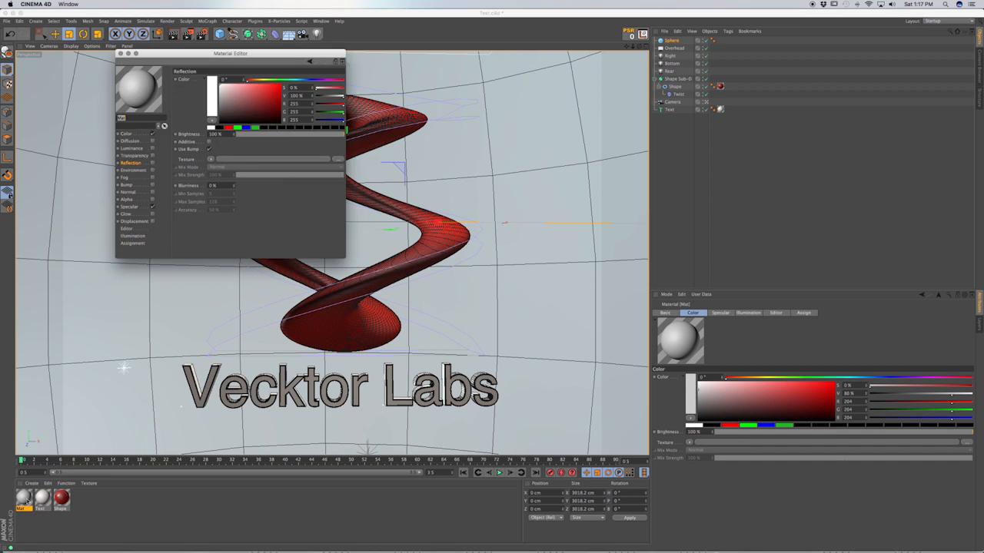
left_click(126, 133)
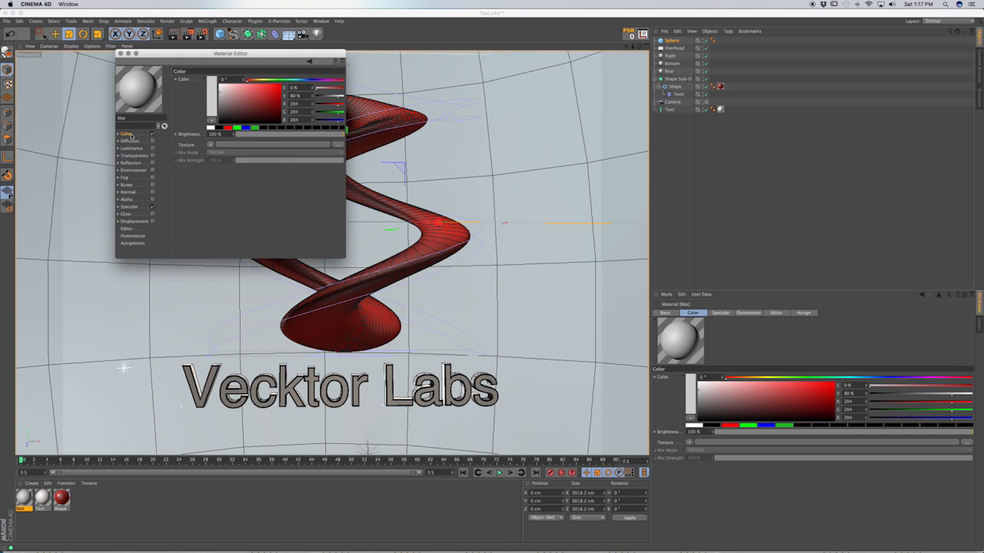
left_click(208, 145)
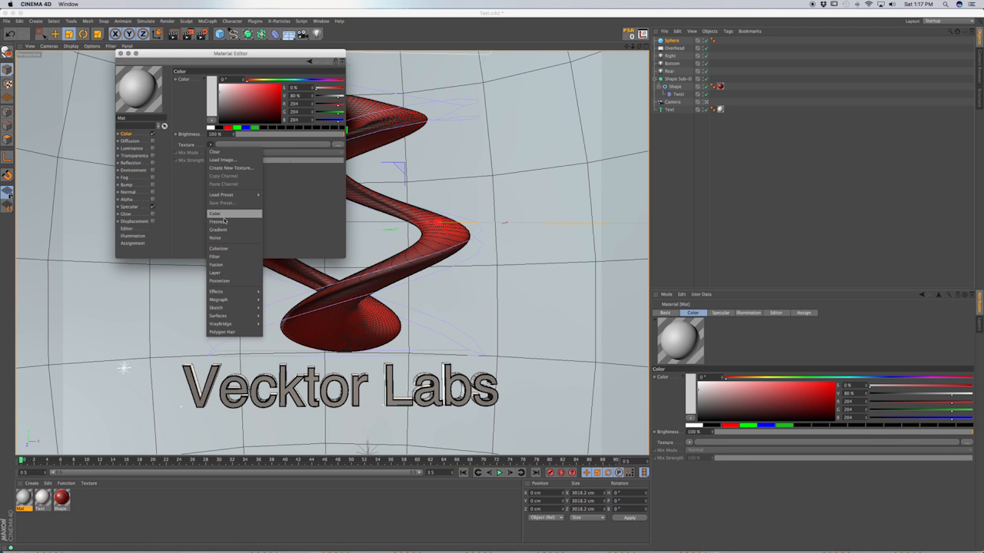
left_click(230, 216)
left_click(215, 164)
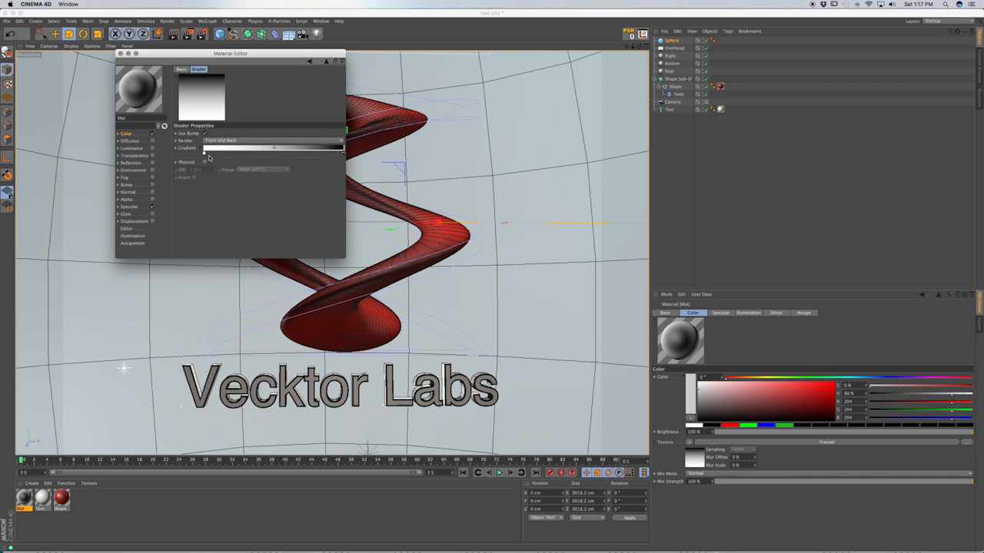
- Change the white knot of the Fresnel gradient to a dark navy blue
double_click(206, 154)
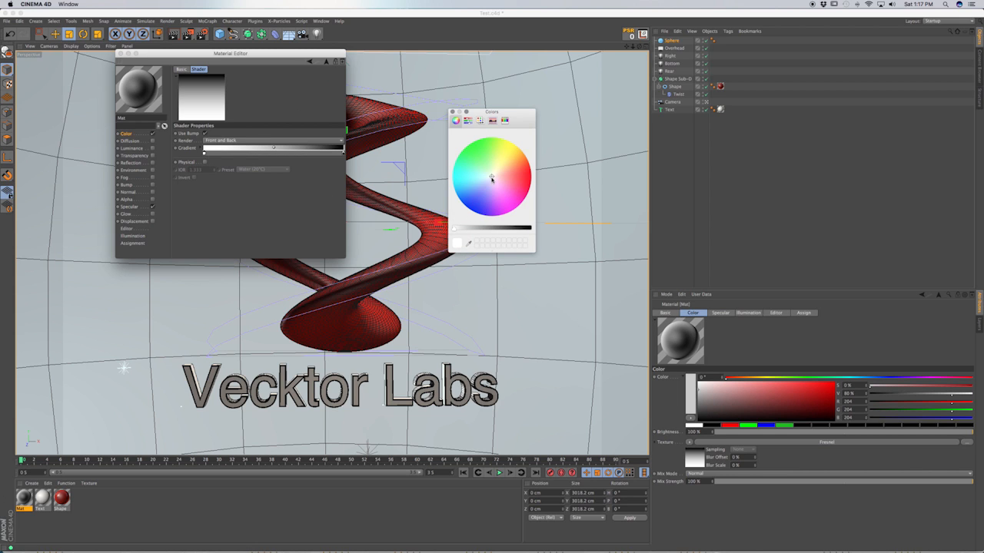
left_click_drag(492, 178, 485, 198)
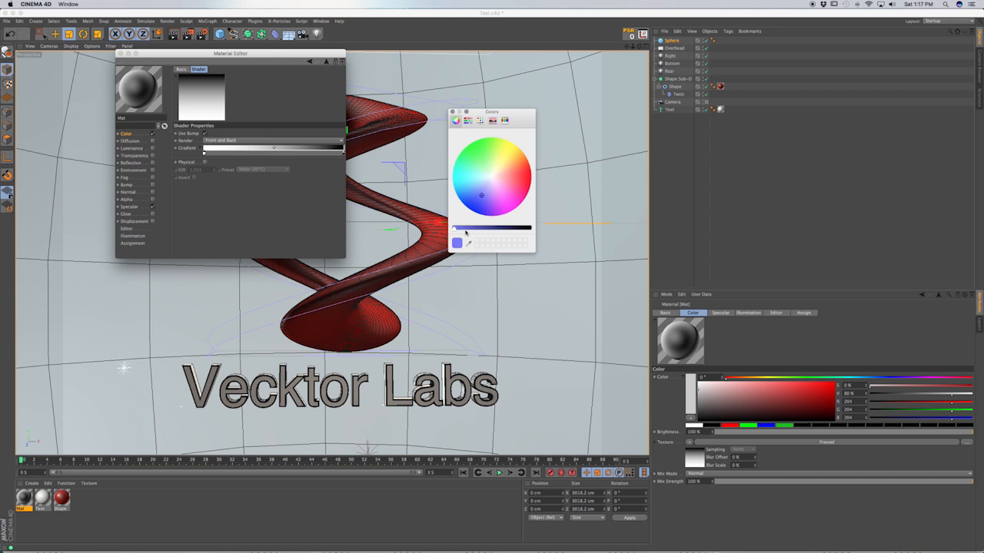
left_click_drag(458, 232, 507, 237)
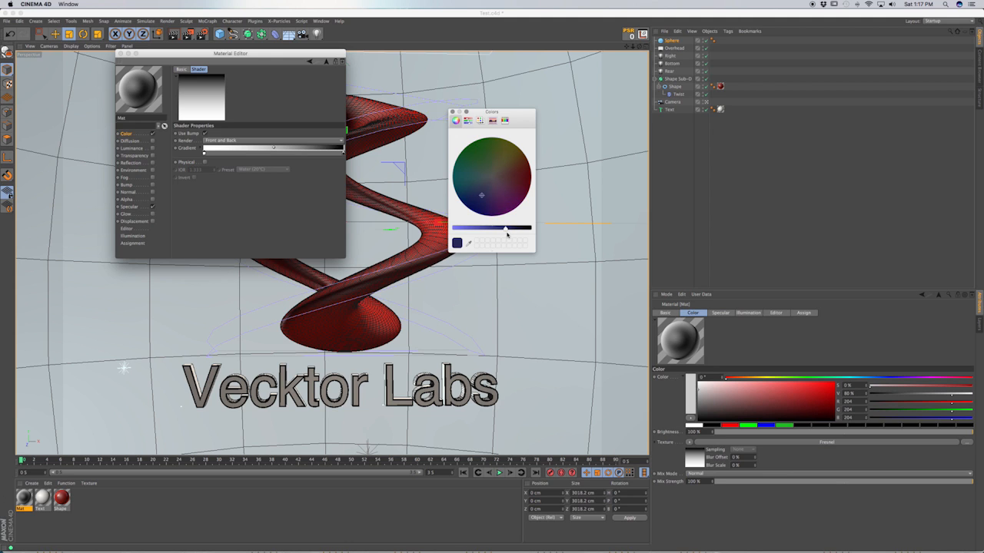
left_click(452, 112)
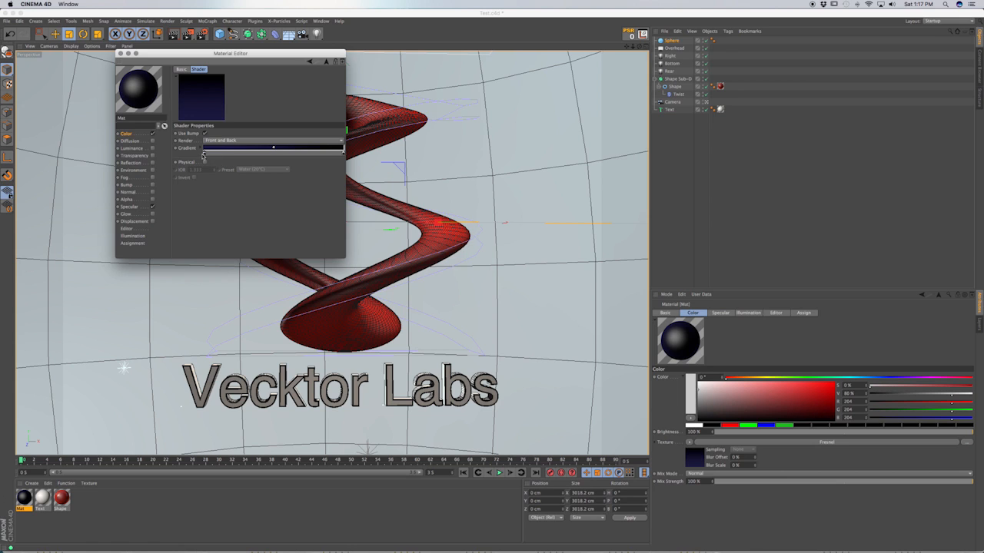
- Set the opposite end of the Fresnel gradient to a near-black navy and disable the material's Specular channel
left_click_drag(203, 155, 334, 156)
double_click(335, 156)
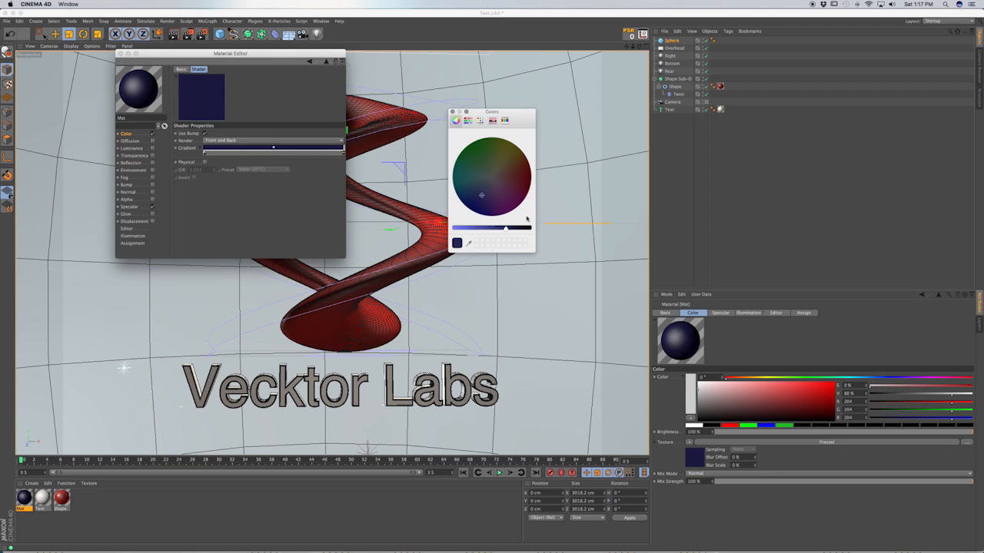
left_click_drag(505, 229, 522, 230)
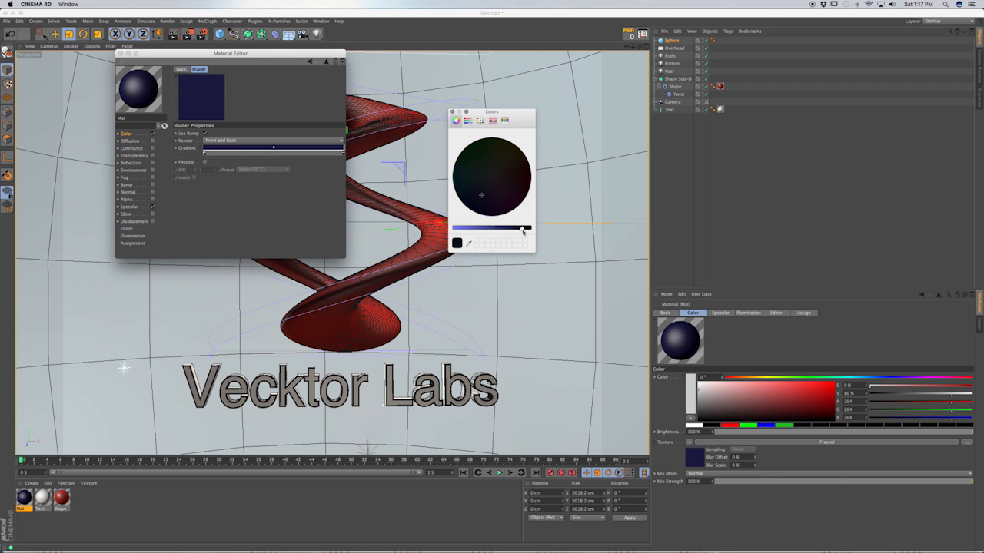
left_click(452, 112)
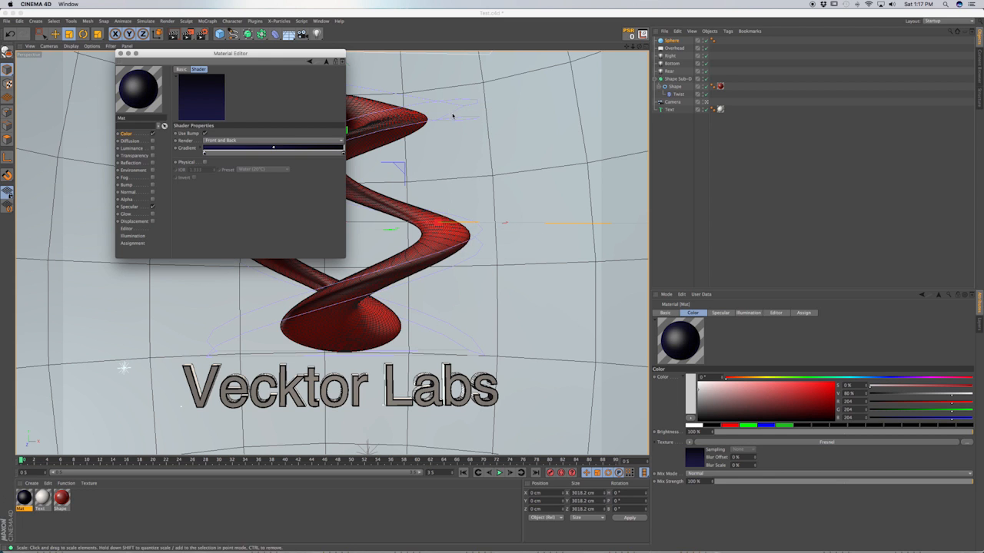
left_click(152, 207)
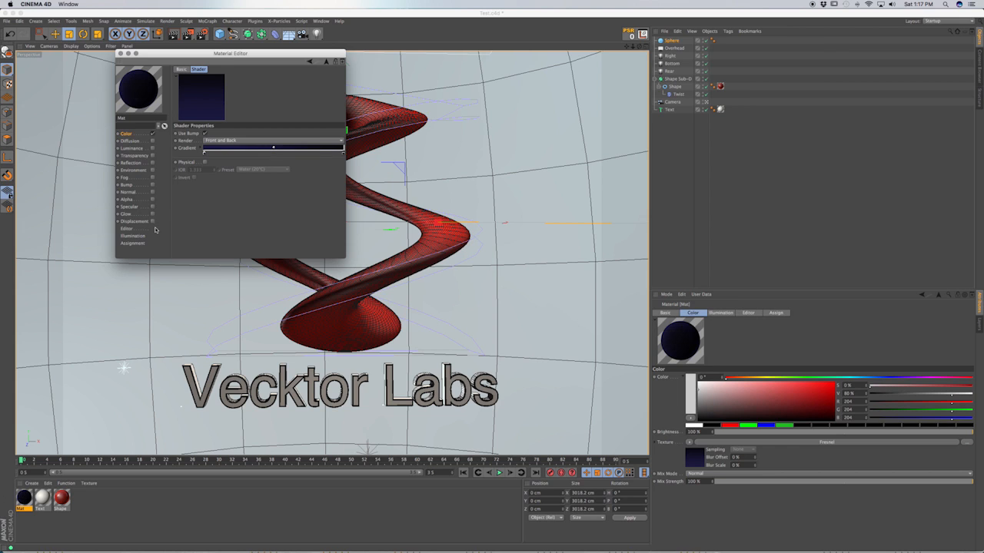
- Darken the gradient's first navy knot slightly and apply the finished material to the Sphere object
double_click(204, 153)
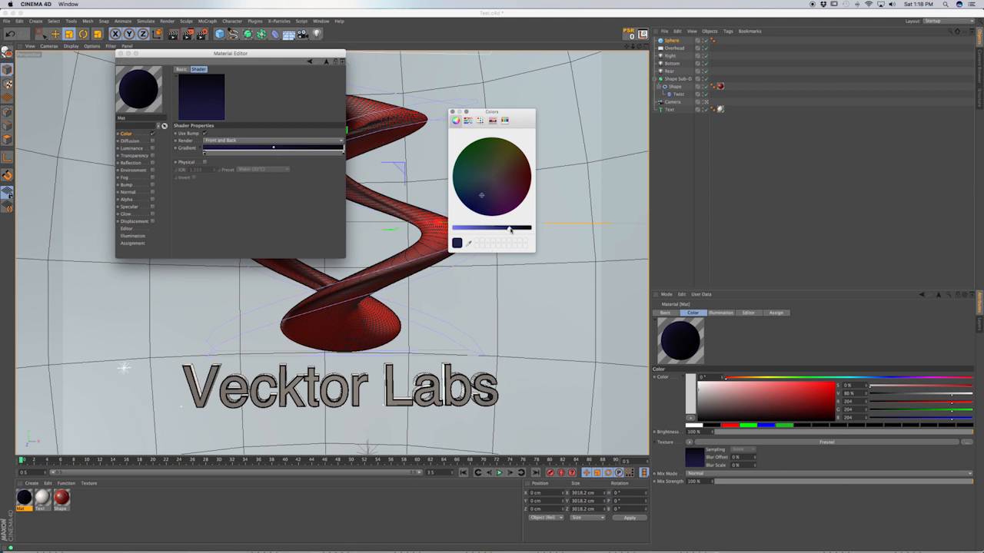
left_click(452, 113)
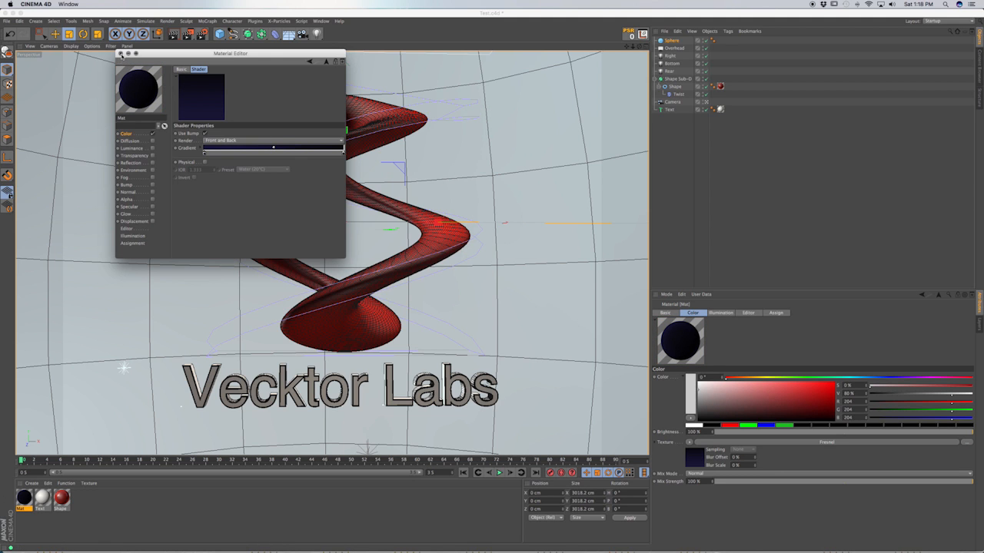
left_click(121, 54)
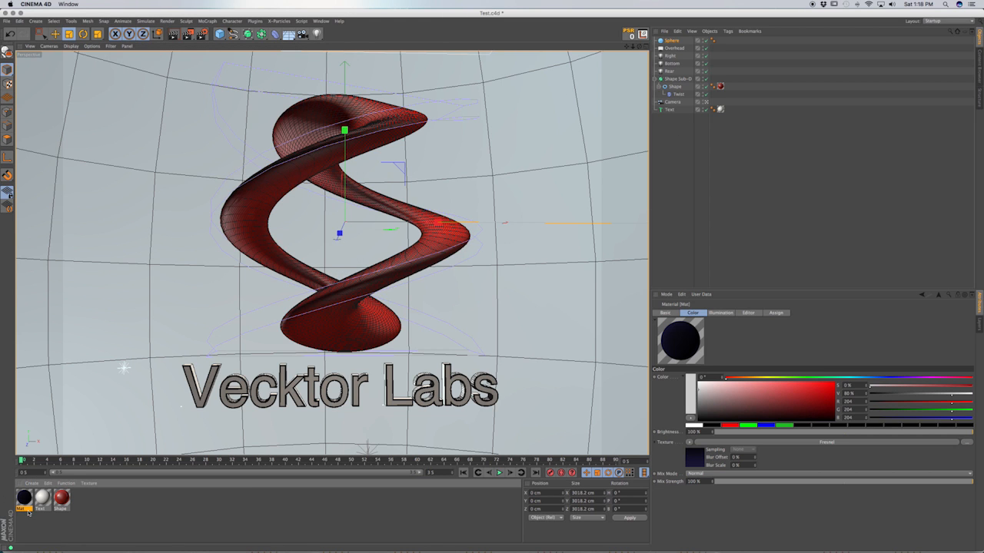
left_click_drag(24, 499, 672, 41)
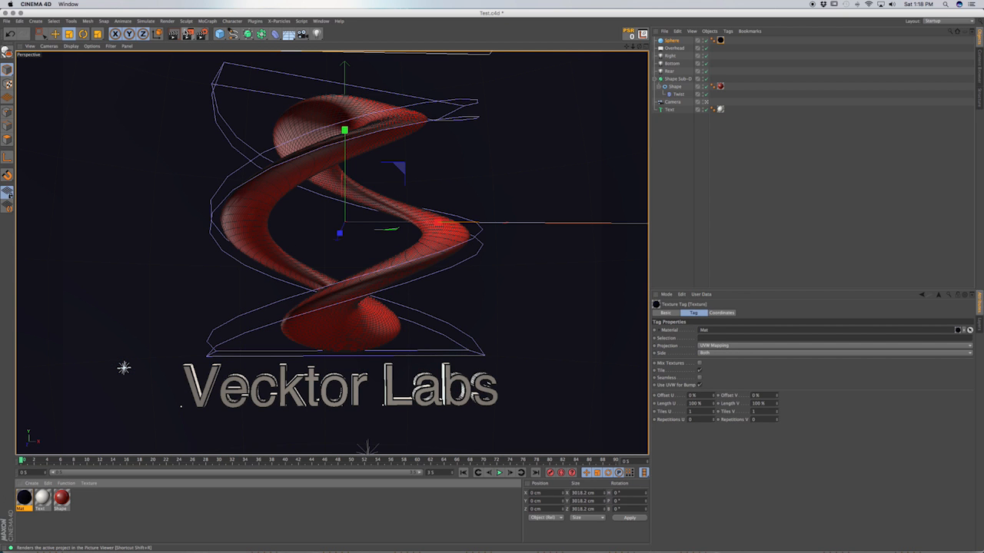
- Render the scene with the navy background to the Picture Viewer and compare it repeatedly with the previous Test render
left_click(188, 33)
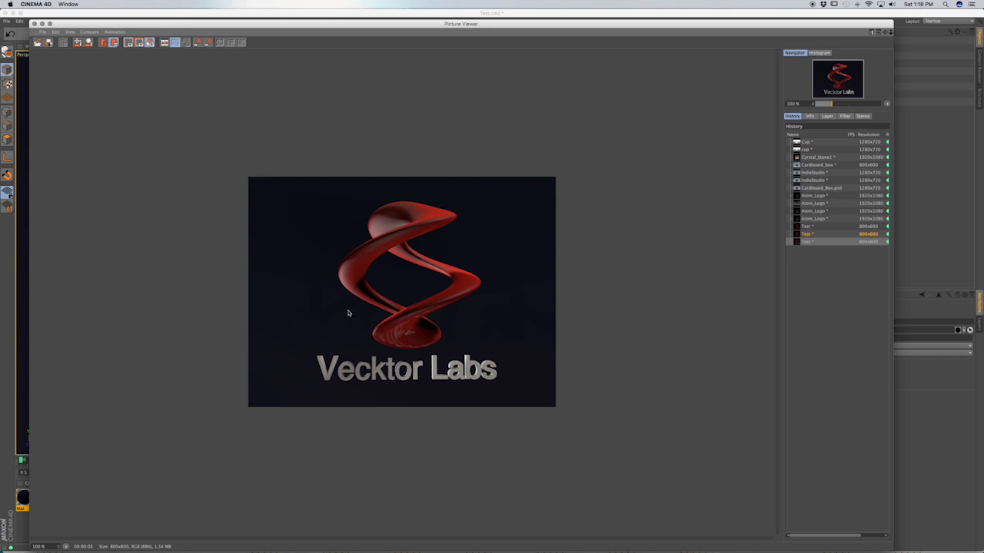
left_click(819, 242)
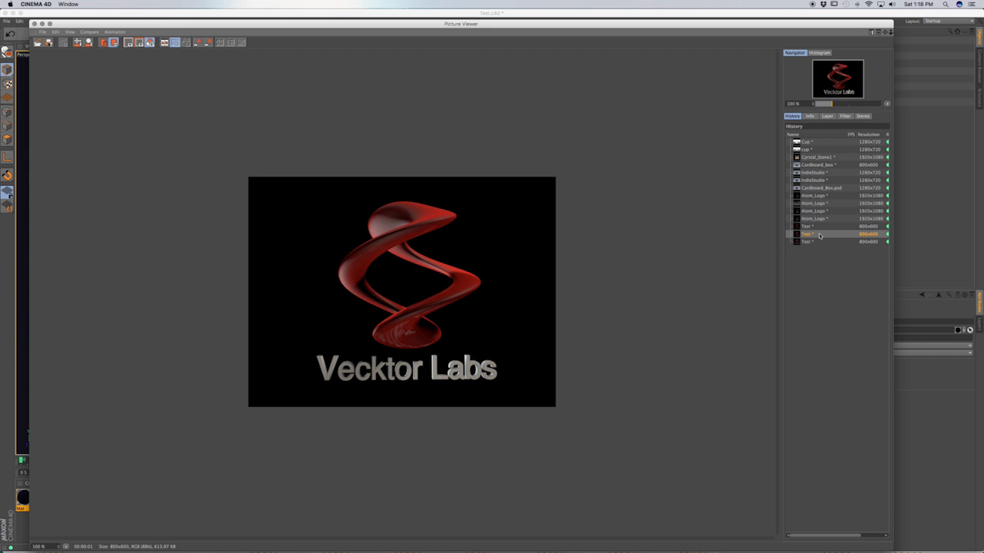
left_click(824, 234)
left_click(825, 242)
left_click(830, 236)
left_click(826, 243)
left_click(829, 234)
left_click(829, 243)
left_click(826, 235)
left_click(826, 243)
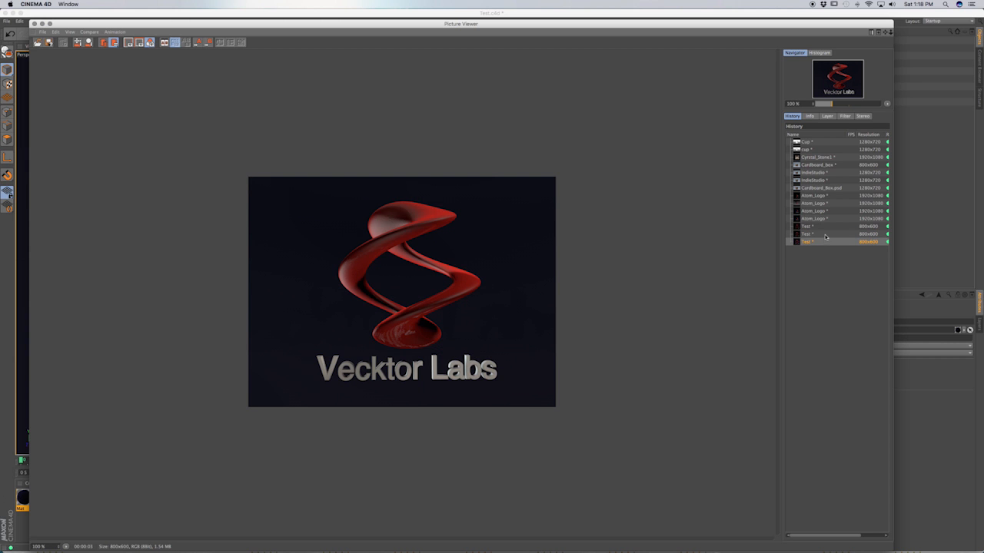
left_click(825, 234)
left_click(825, 242)
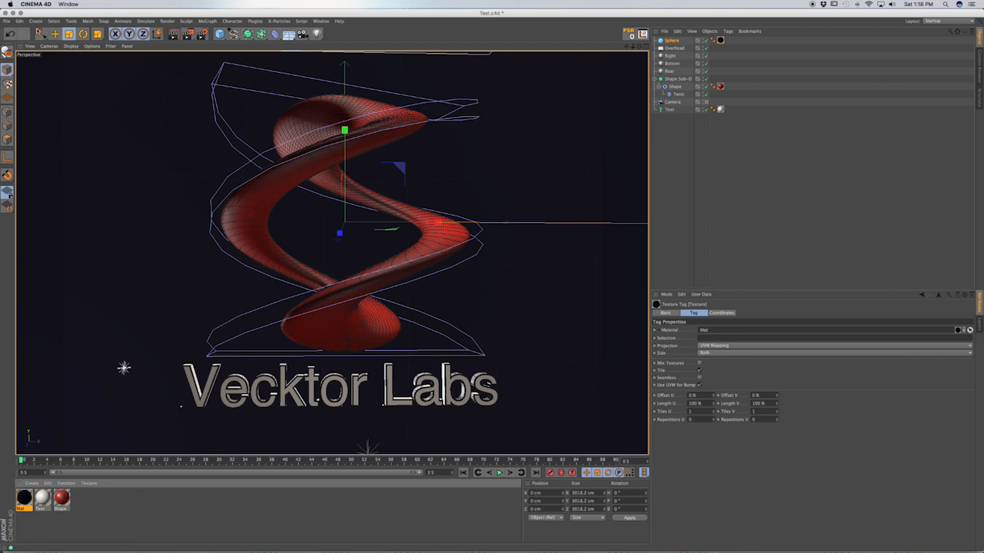
left_click(33, 24)
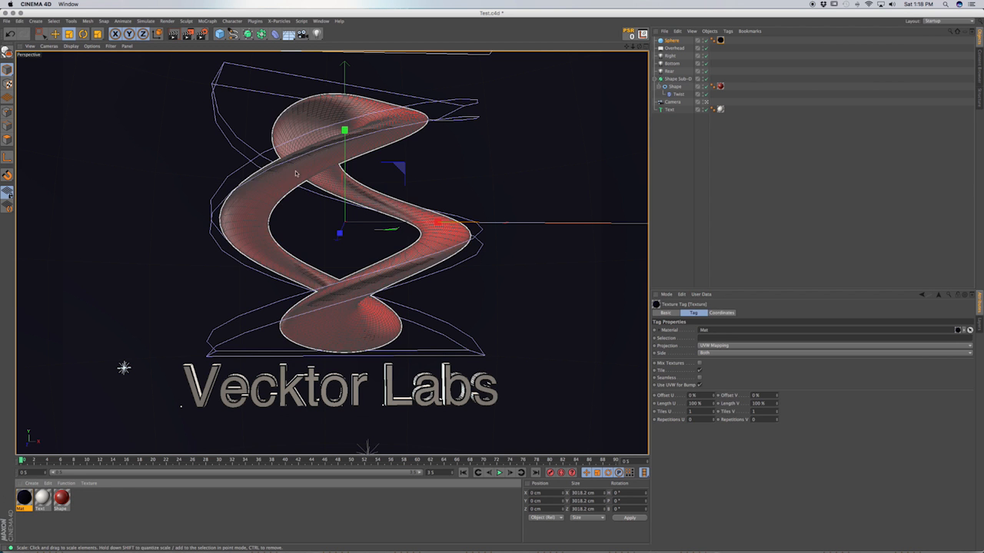
- Set the render output size to 1280 x 720 pixels
left_click(202, 34)
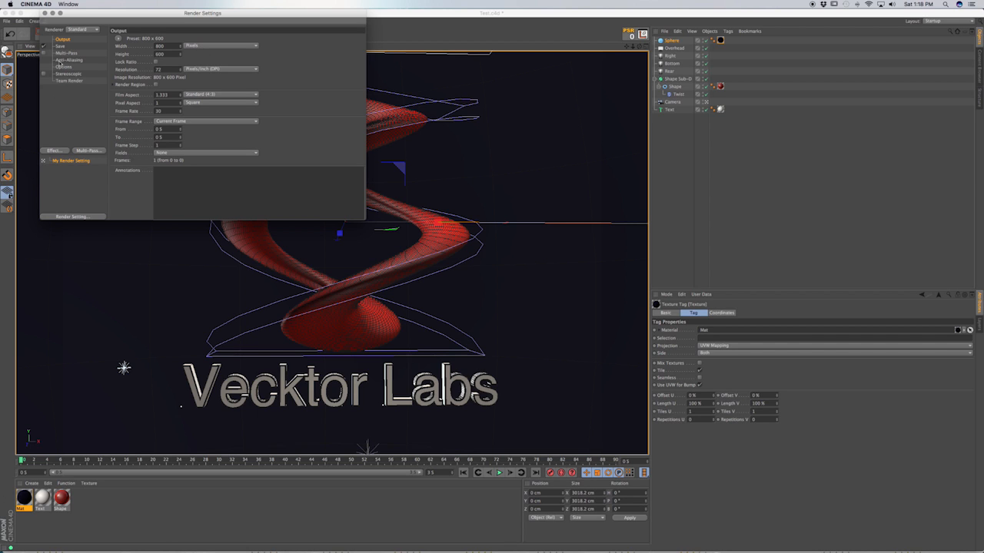
left_click(164, 46)
type("1280")
key("Tab")
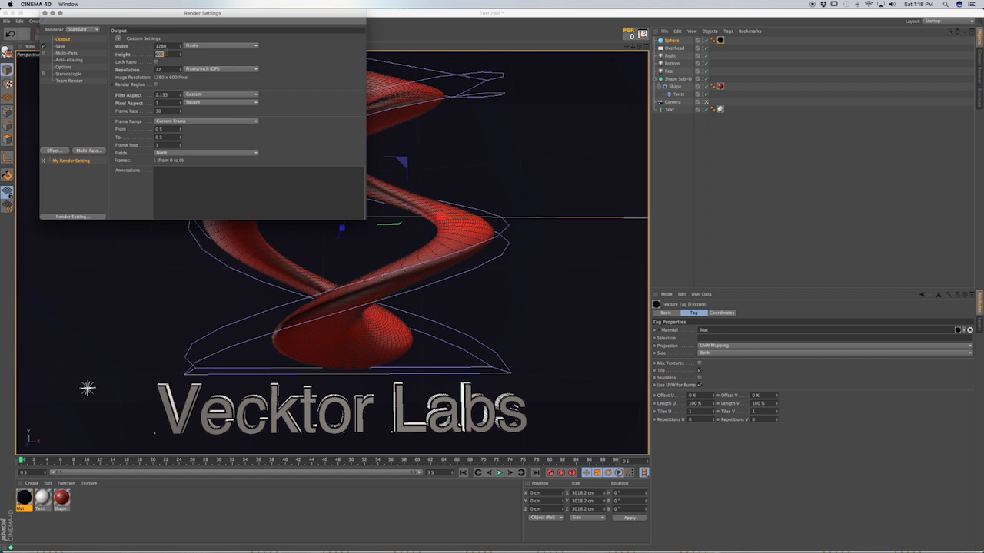
key("Return")
- Set the render anti-aliasing to Best
left_click(71, 61)
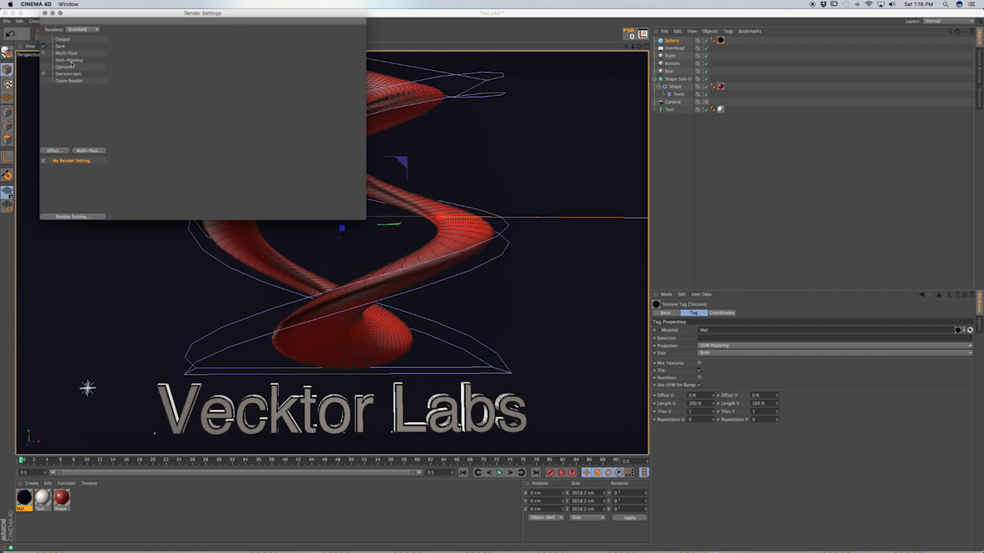
left_click(187, 39)
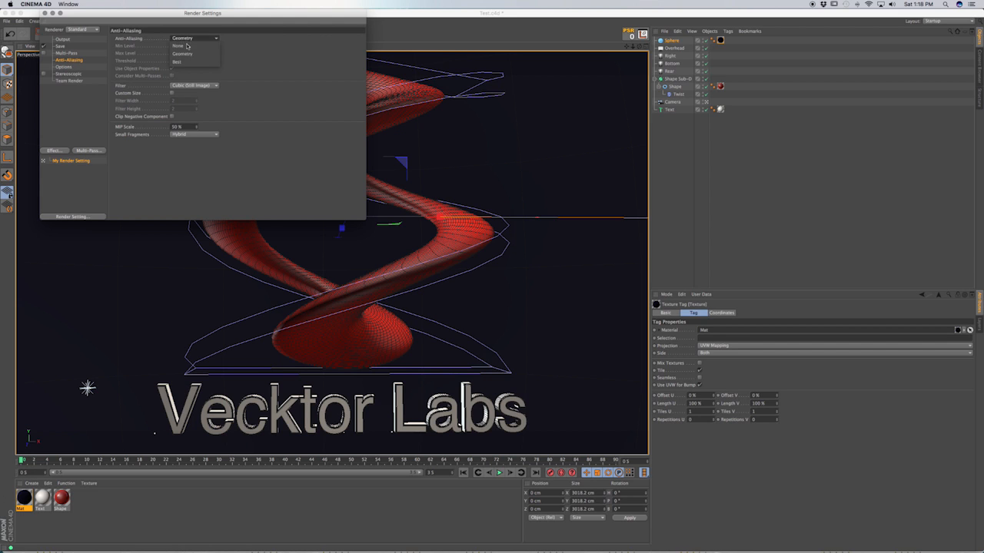
left_click(190, 63)
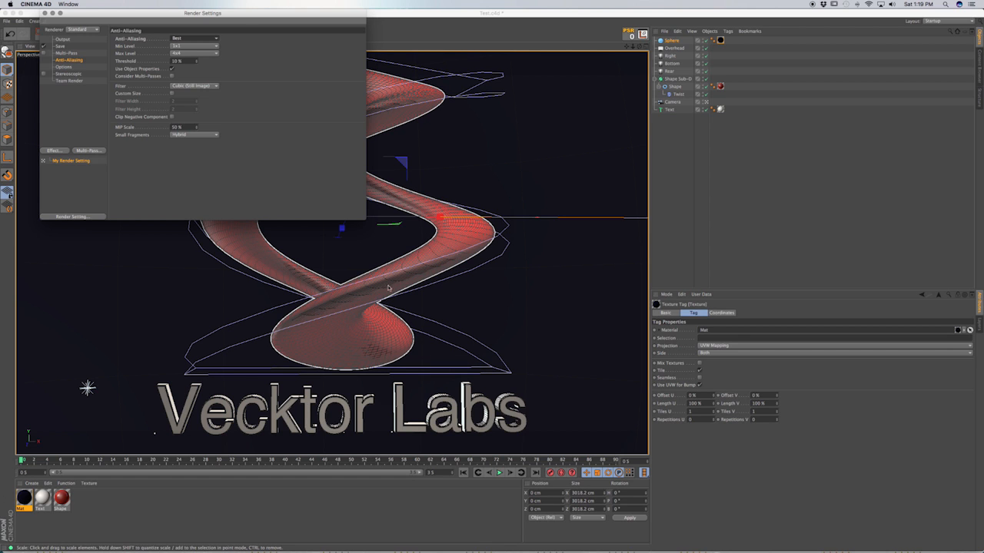
- Add the Ambient Occlusion effect to the render settings and close them
left_click(54, 151)
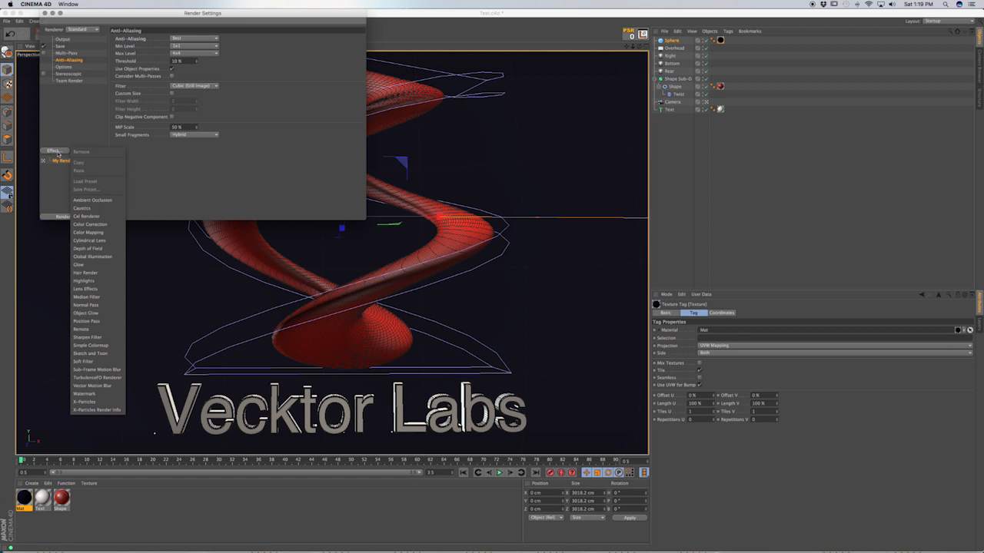
left_click(96, 200)
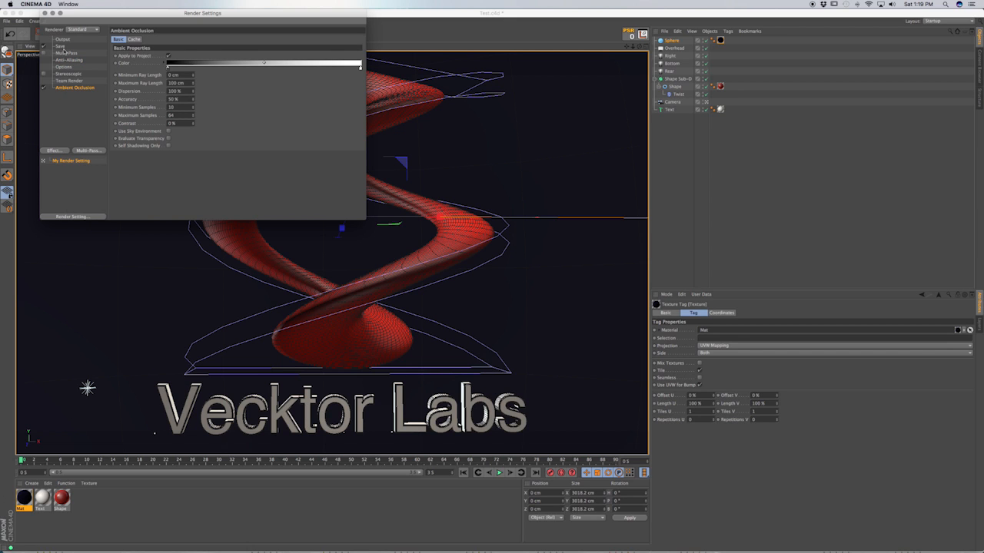
left_click(44, 13)
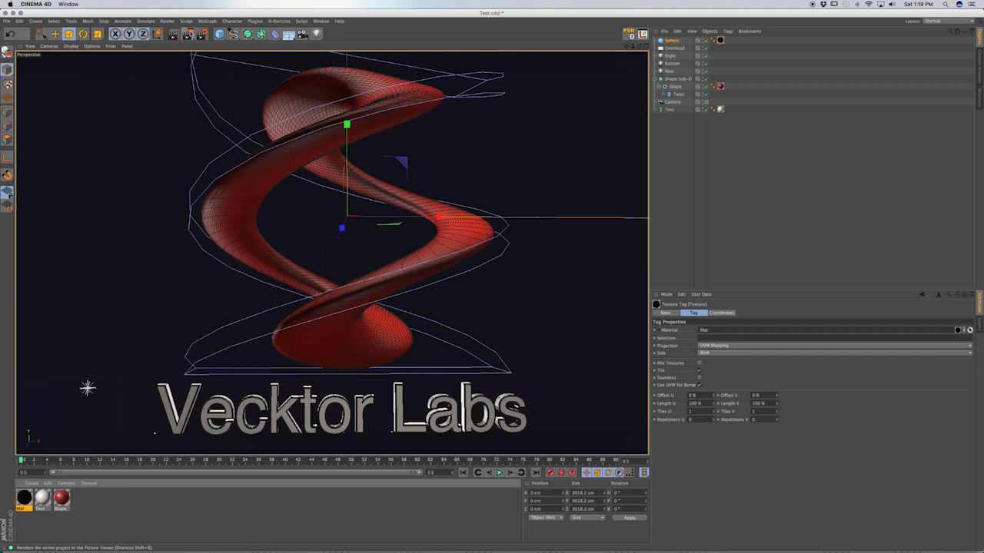
- Render the scene to the Picture Viewer with the new output settings to check the logo's framing
left_click(188, 34)
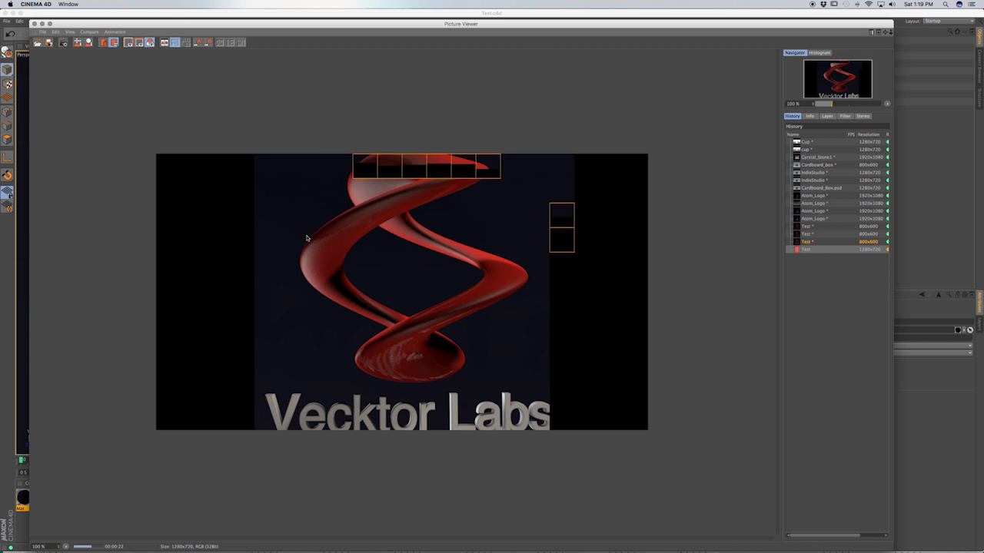
left_click(35, 24)
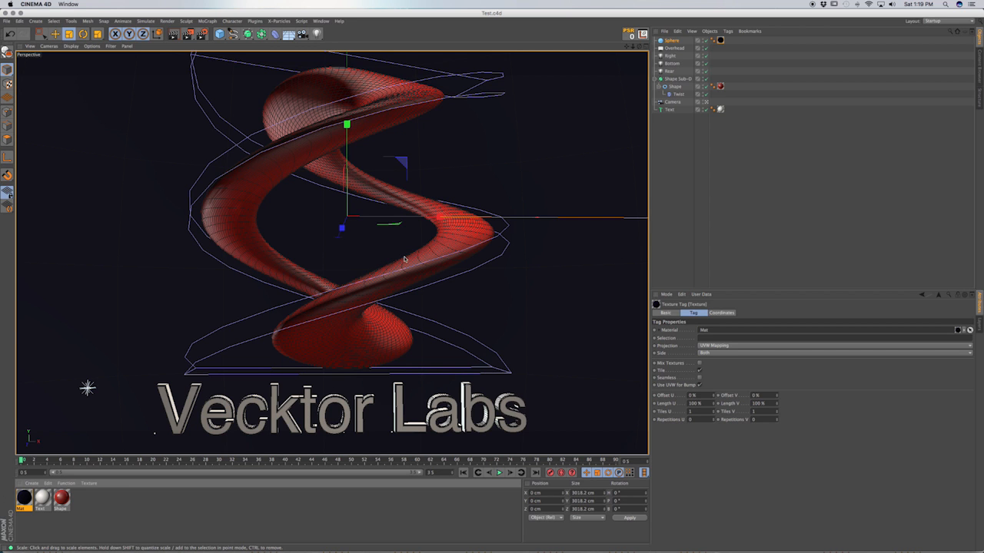
- Zoom the perspective view out until the whole torus and text fit the frame, disabling the sphere while framing and re-enabling it
scroll(409, 266, "down", 1)
scroll(409, 266, "down", 3)
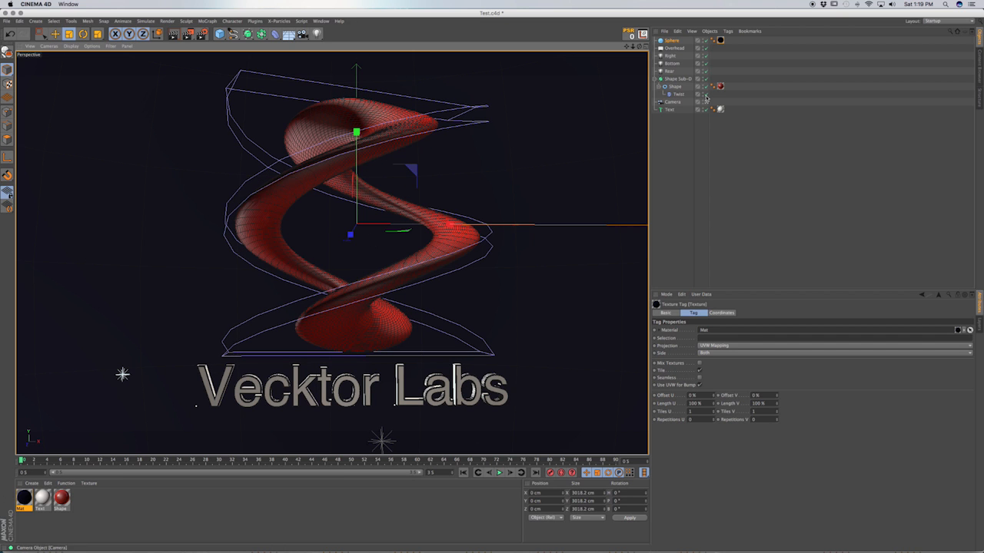
left_click(706, 41)
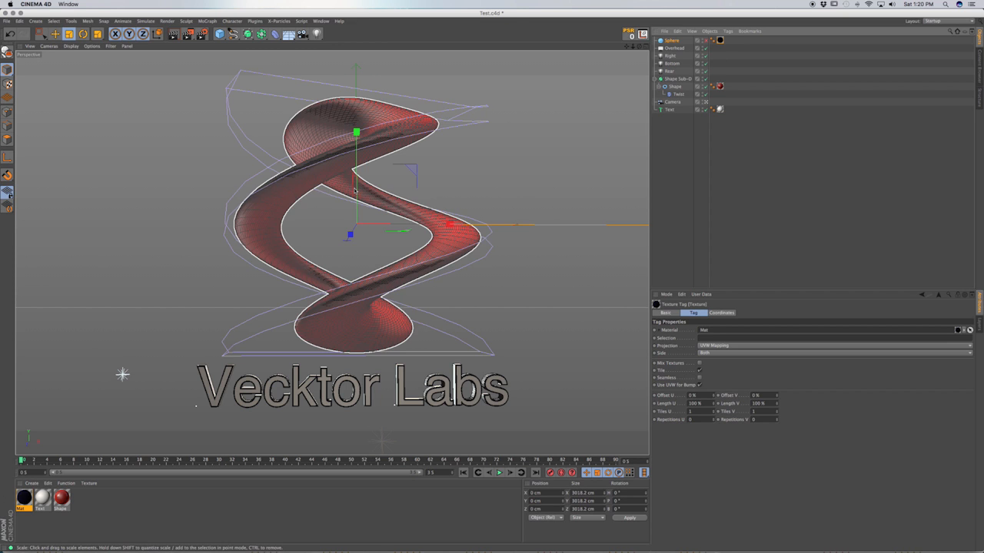
scroll(364, 191, "down", 1)
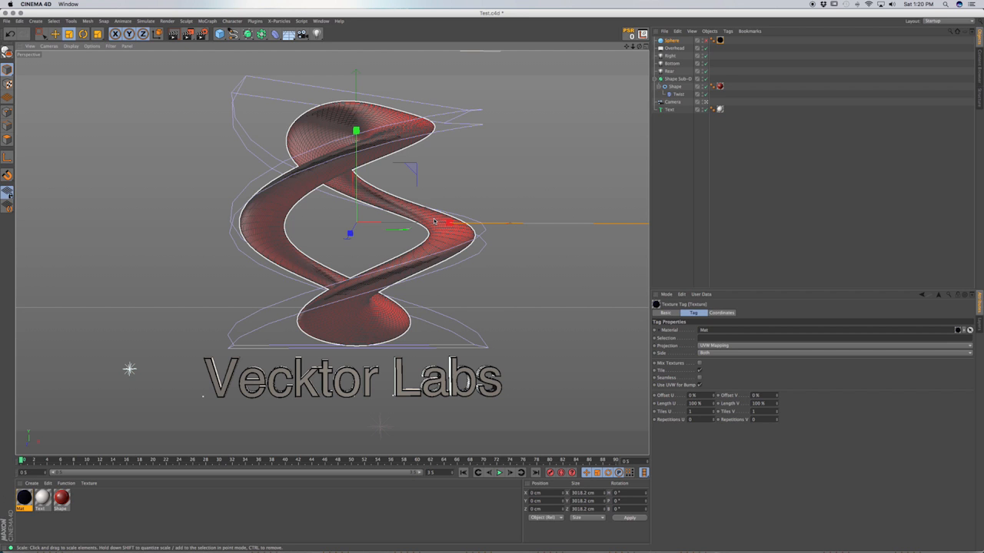
scroll(435, 221, "down", 1)
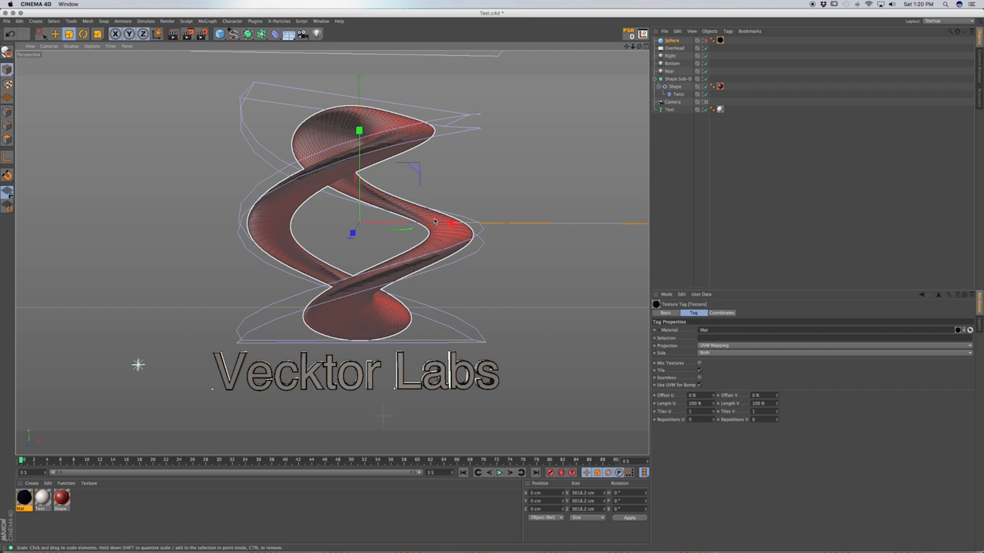
scroll(434, 221, "up", 1)
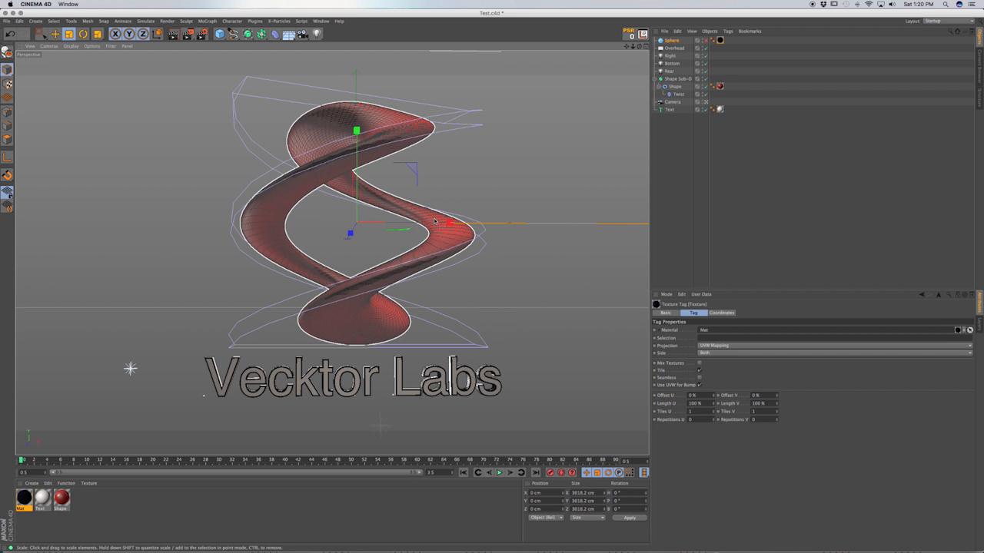
left_click(706, 40)
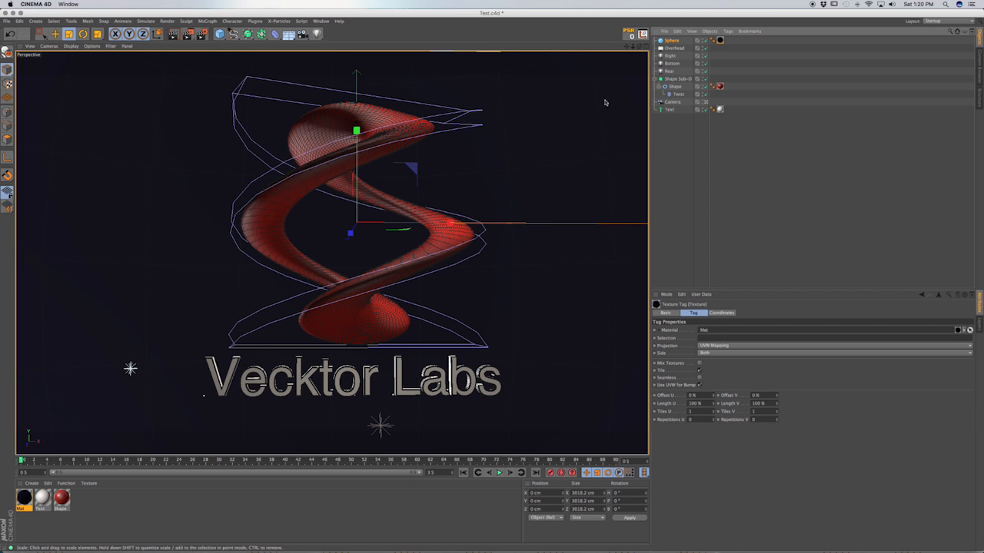
- Save the project and render the reframed logo scene to the Picture Viewer
key("super+s")
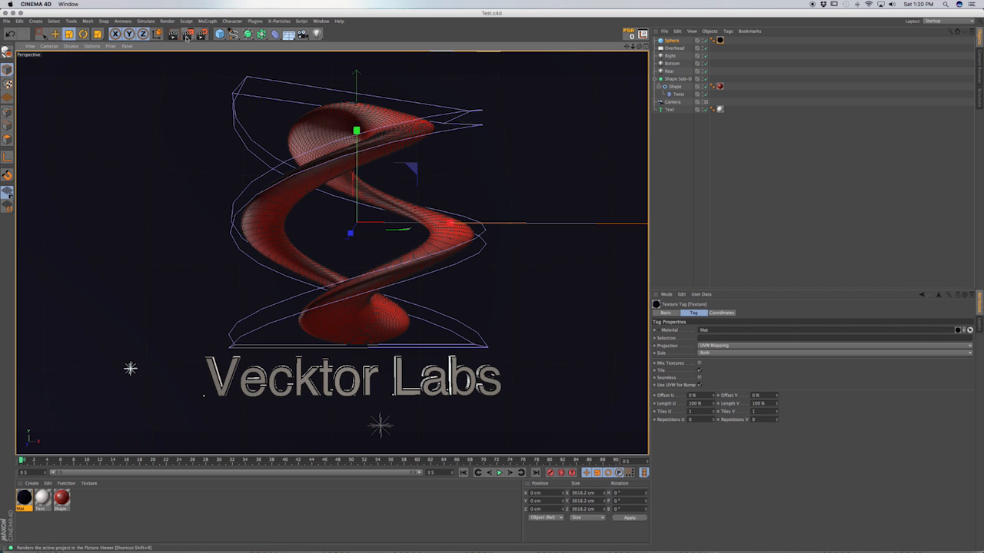
left_click(187, 34)
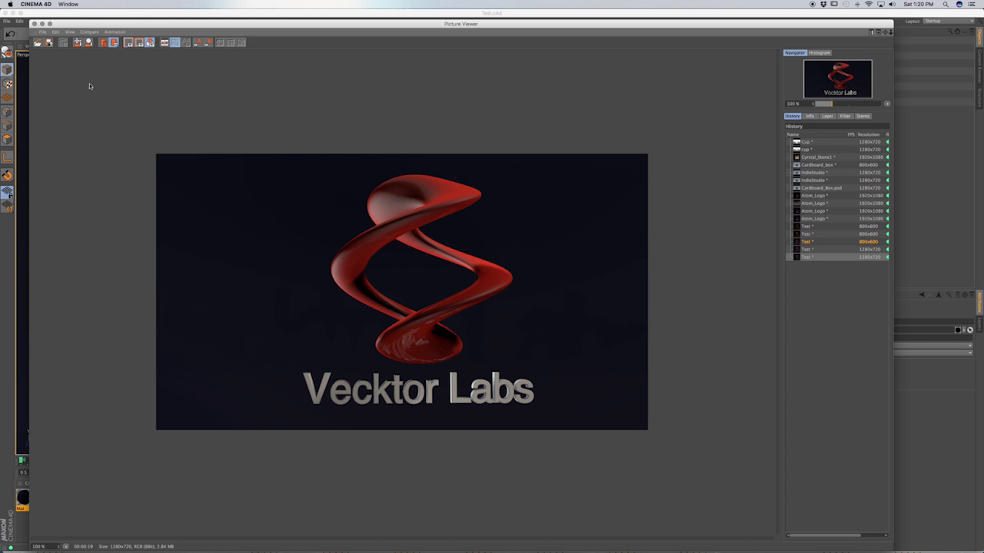
- Set the Vecktor Labs text's horizontal spacing to 3 cm and recentre the logo in the perspective view
left_click(33, 24)
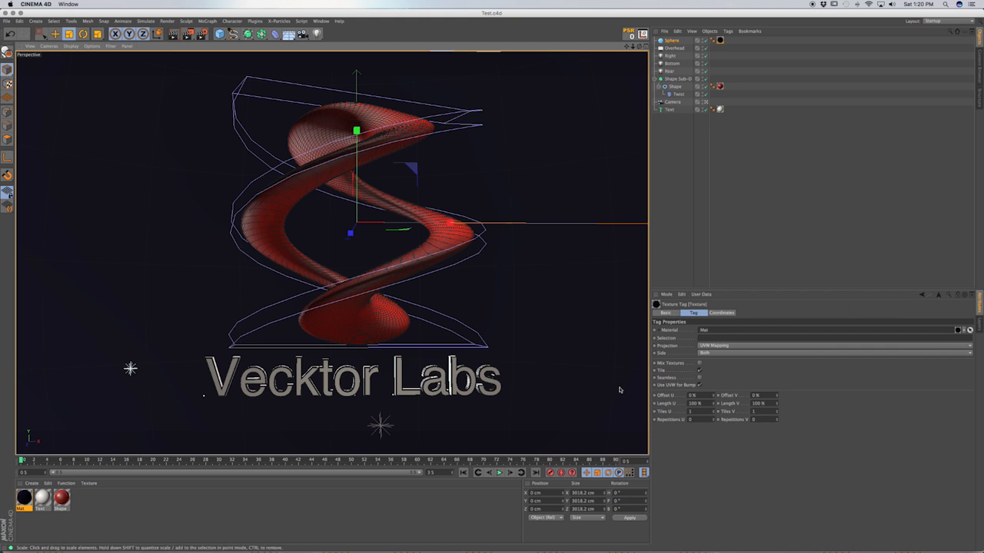
left_click(669, 110)
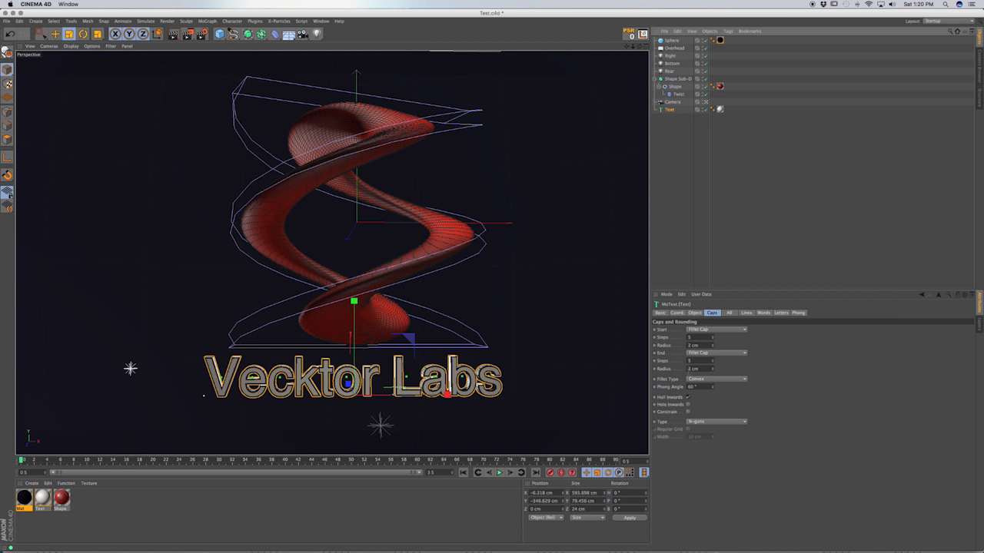
left_click(695, 313)
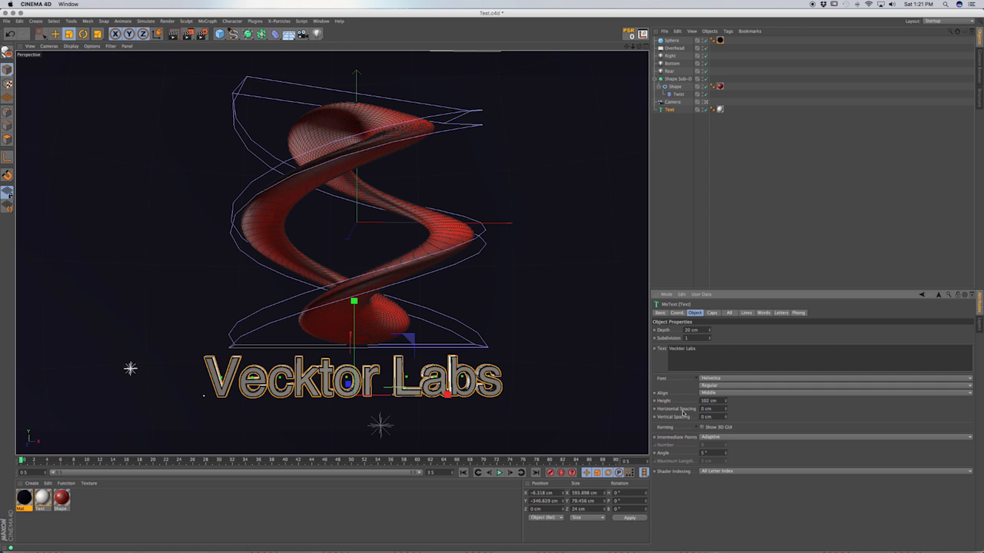
left_click(726, 408)
left_click(726, 408)
left_click(726, 408)
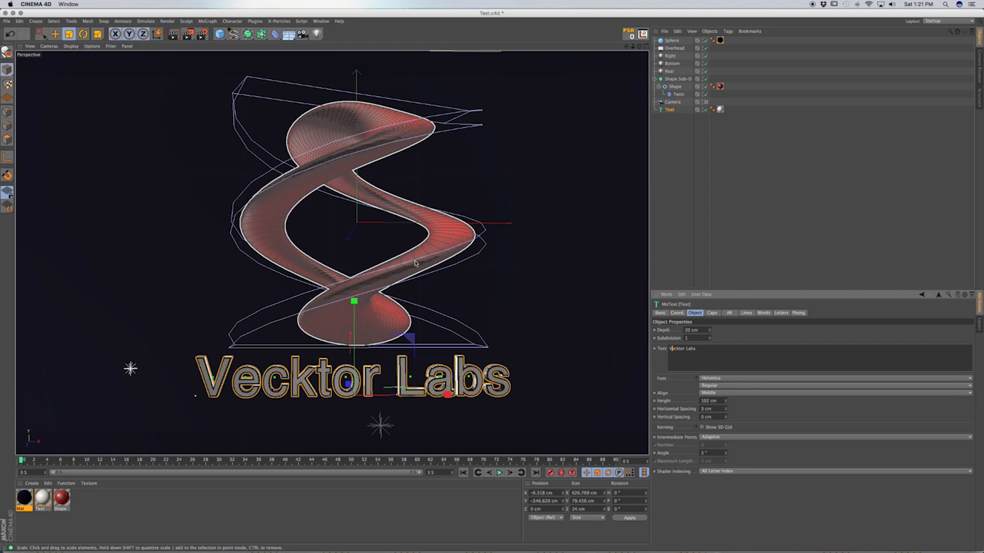
type("1")
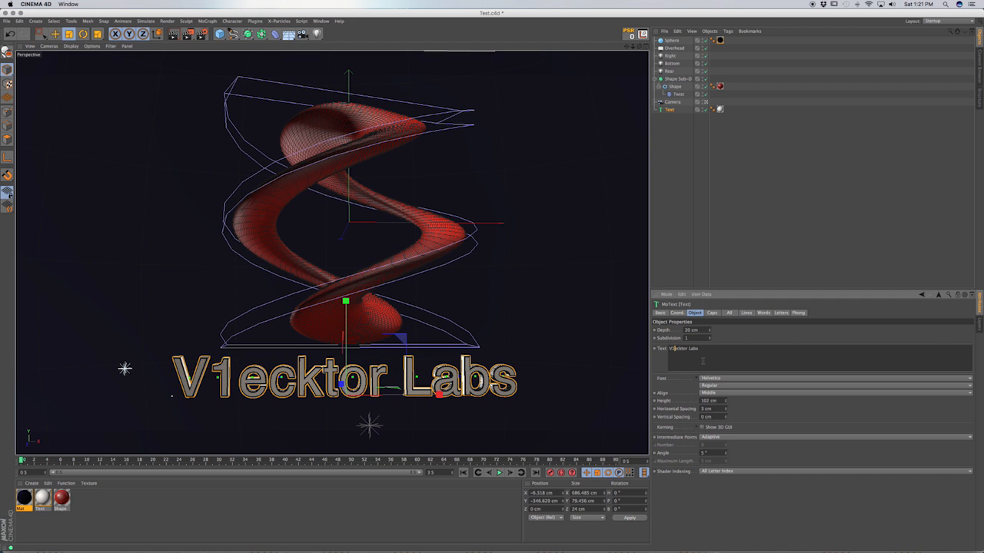
key("BackSpace")
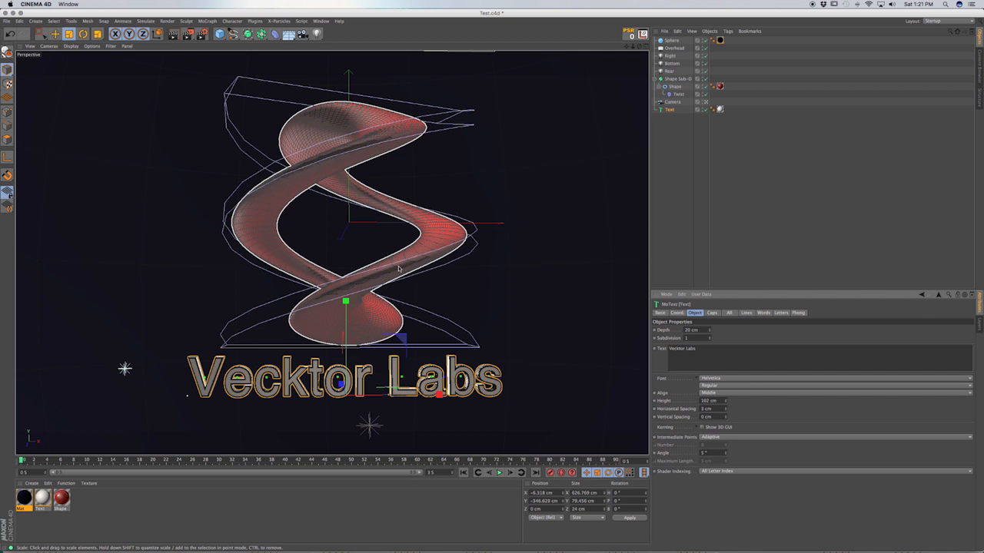
middle_click_drag(416, 253, 404, 253, "alt")
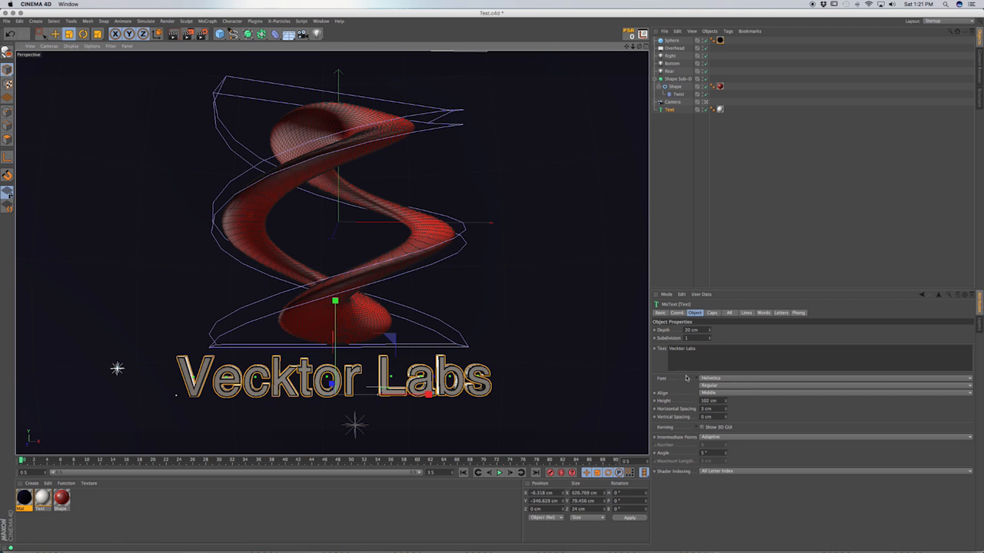
- Set the text's horizontal spacing to 2 cm, save the project and render the scene to the Picture Viewer
left_click(726, 403)
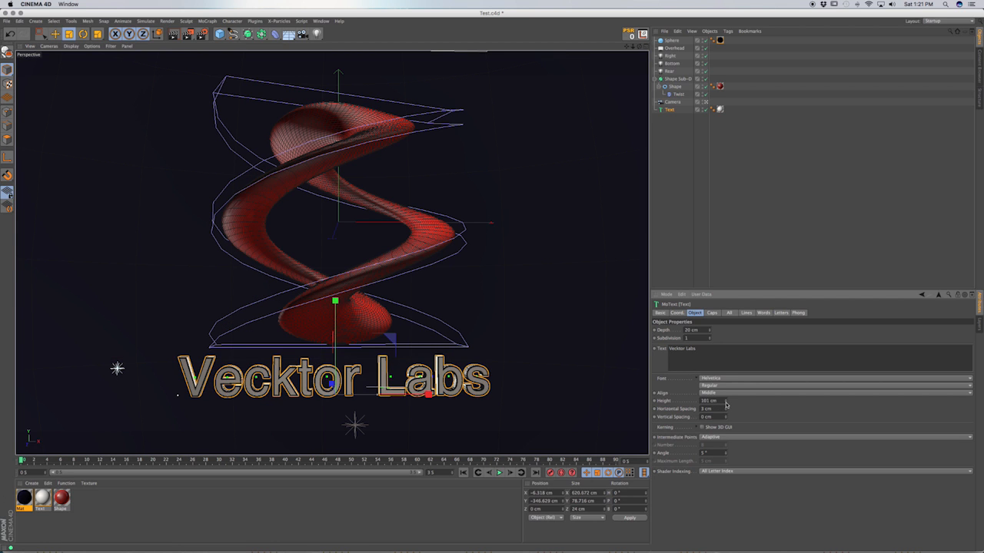
left_click(725, 399)
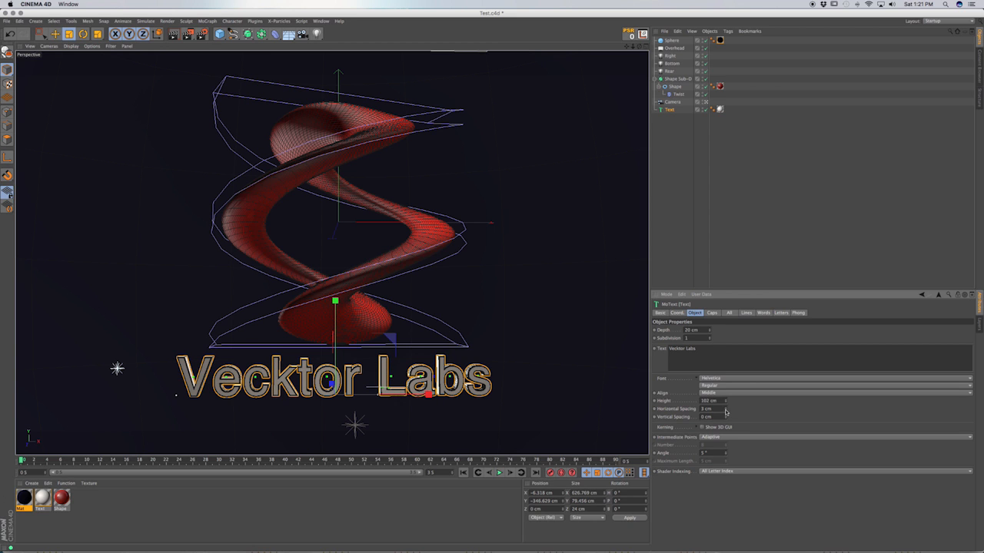
left_click(726, 412)
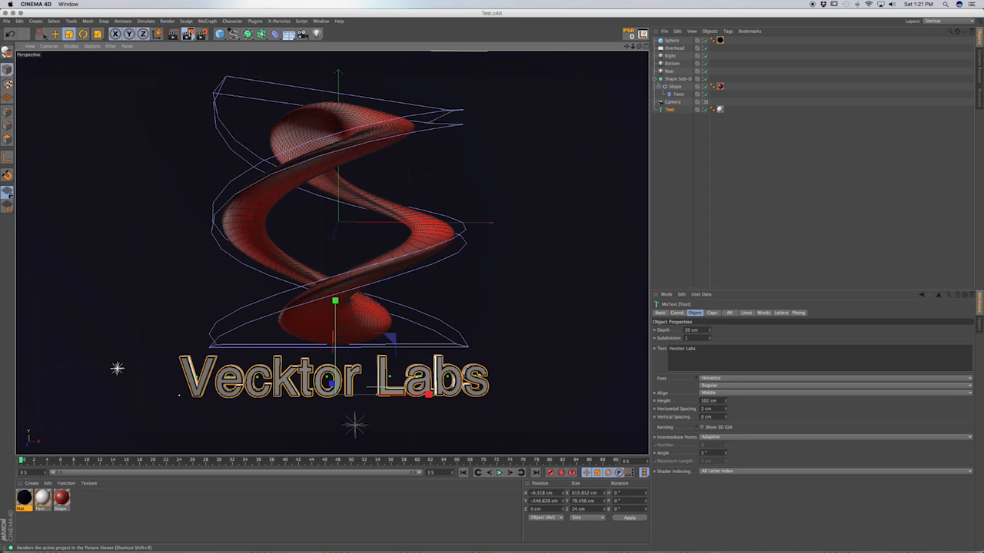
left_click(187, 33)
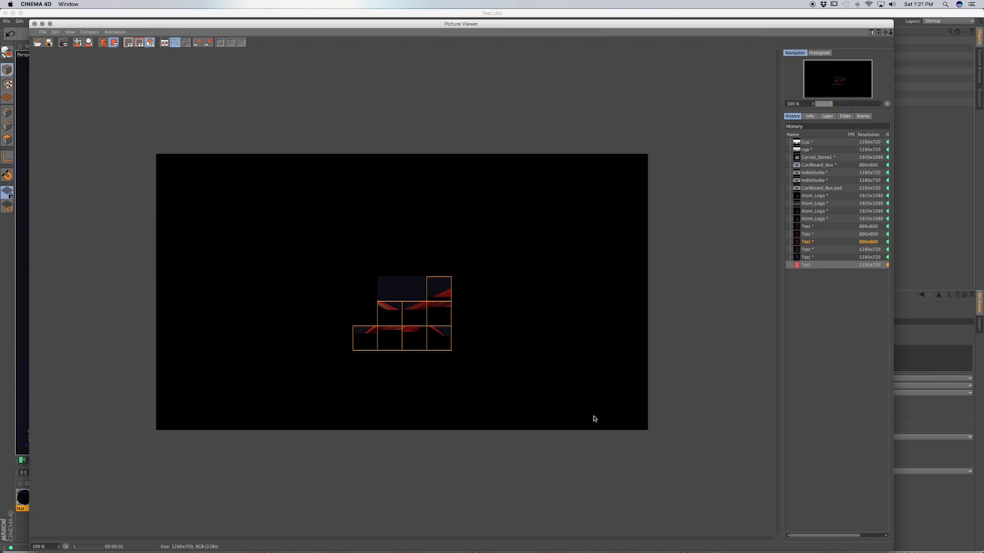